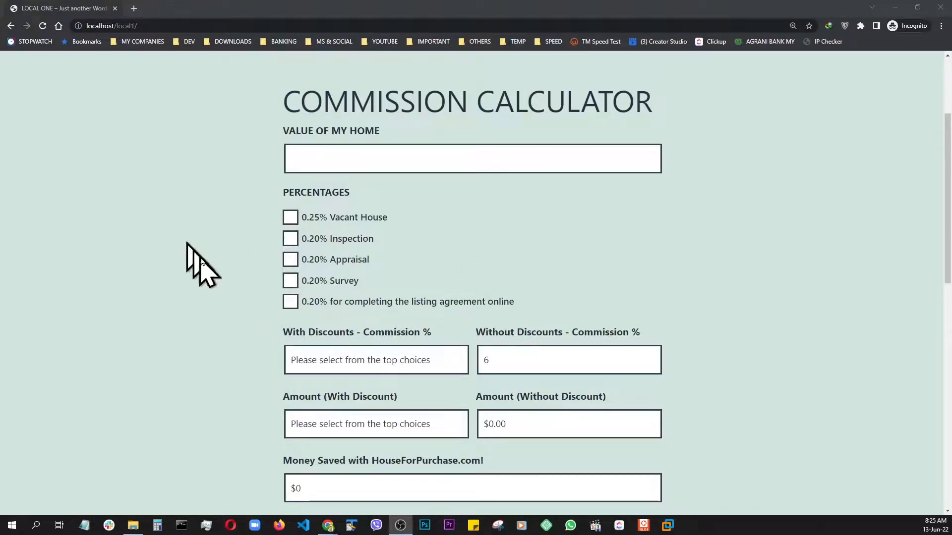
# Fill in the commission calculator with a home value of $1,000,000 and choose the Vacant House, Inspection, Appraisal and Survey discounts.
pyautogui.scroll(3, 193, 258)
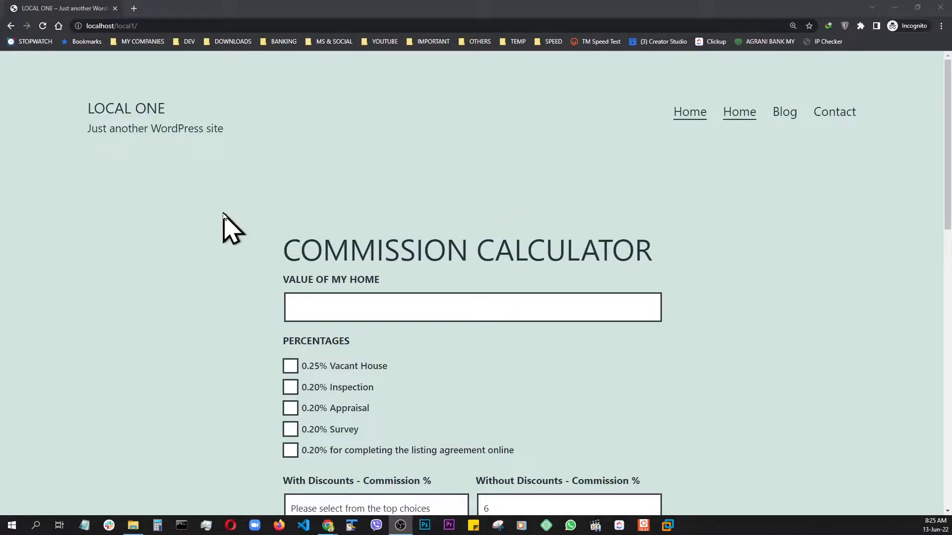
pyautogui.scroll(-4, 224, 214)
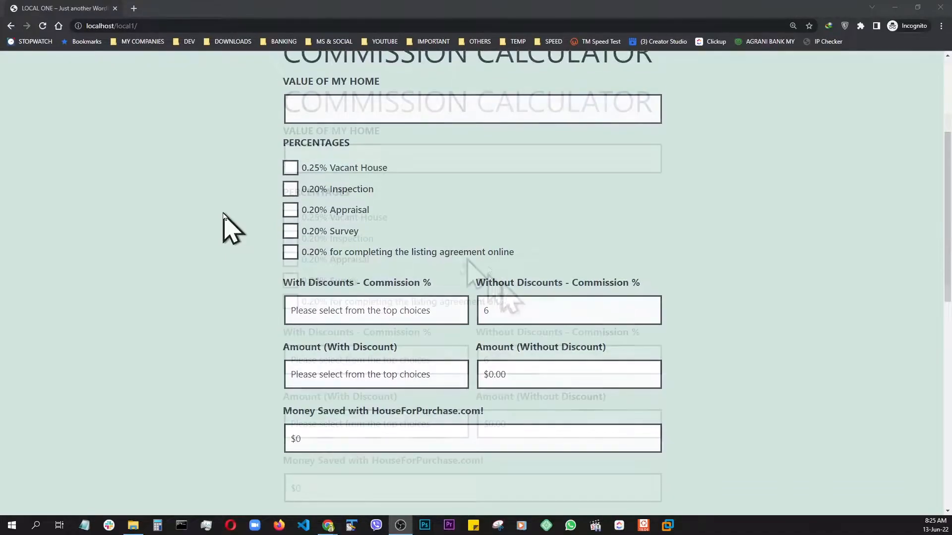
pyautogui.scroll(1, 483, 264)
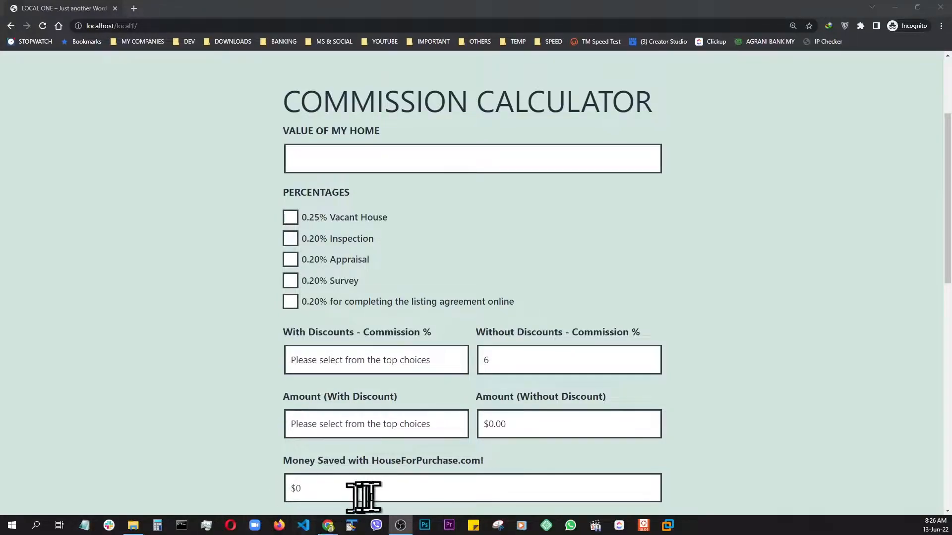
pyautogui.click(298, 157)
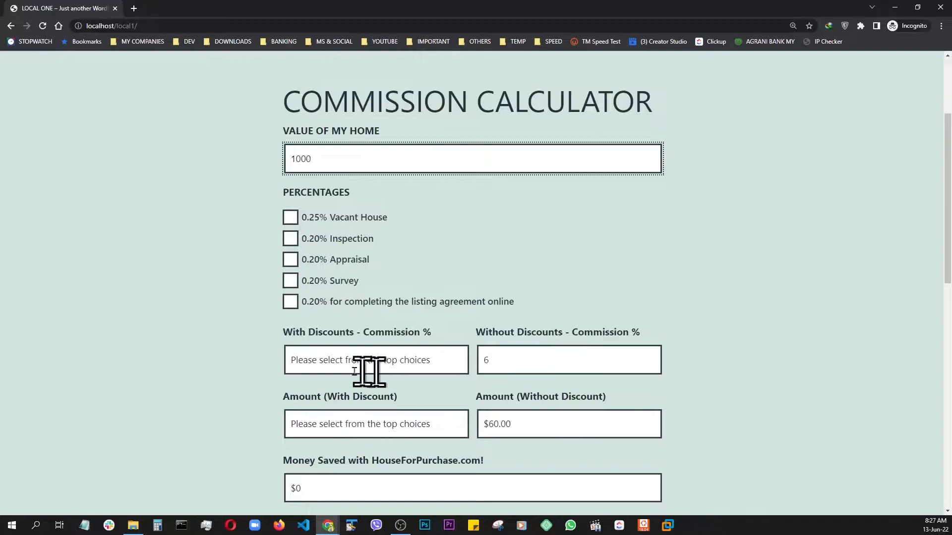
pyautogui.click(291, 218)
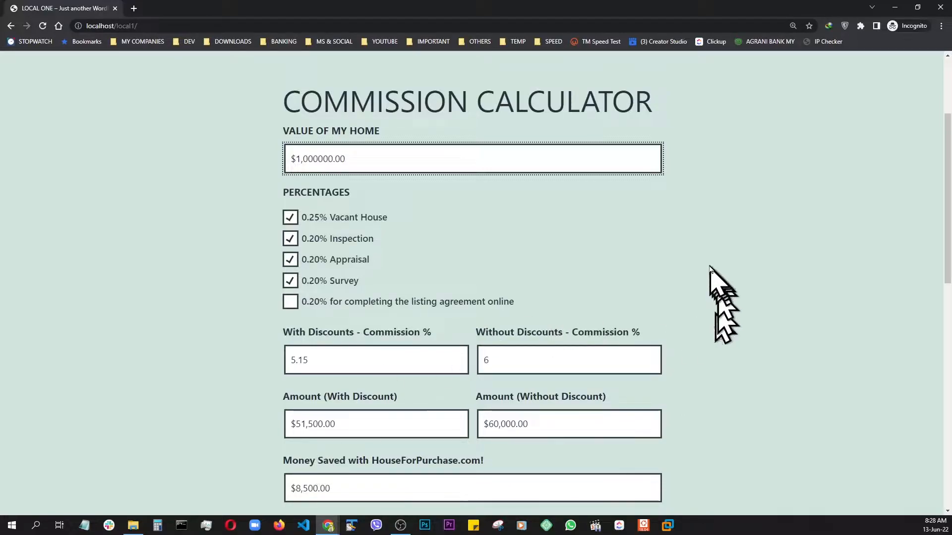
# Review the calculated commission percentages, amounts and savings, and reload the calculator page to clear the form.
pyautogui.scroll(-5, 615, 239)
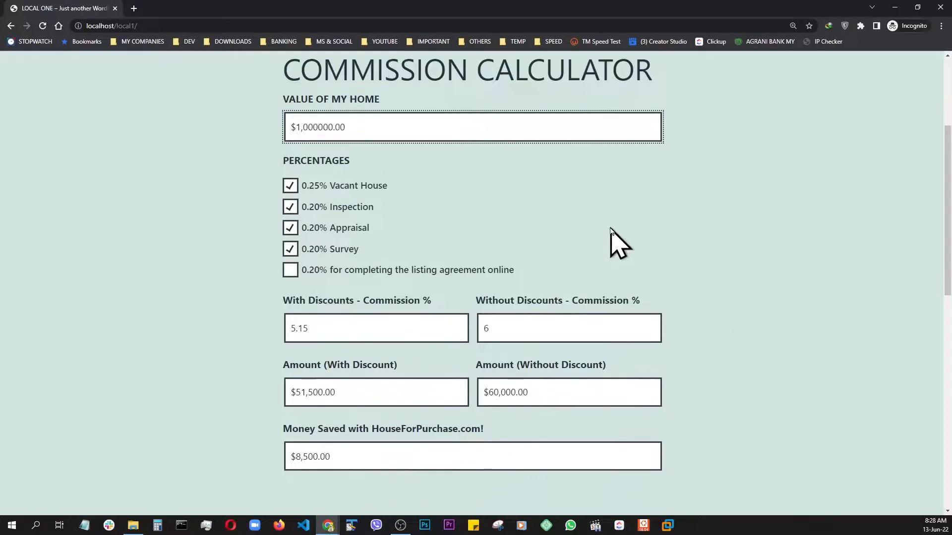
pyautogui.scroll(7, 609, 227)
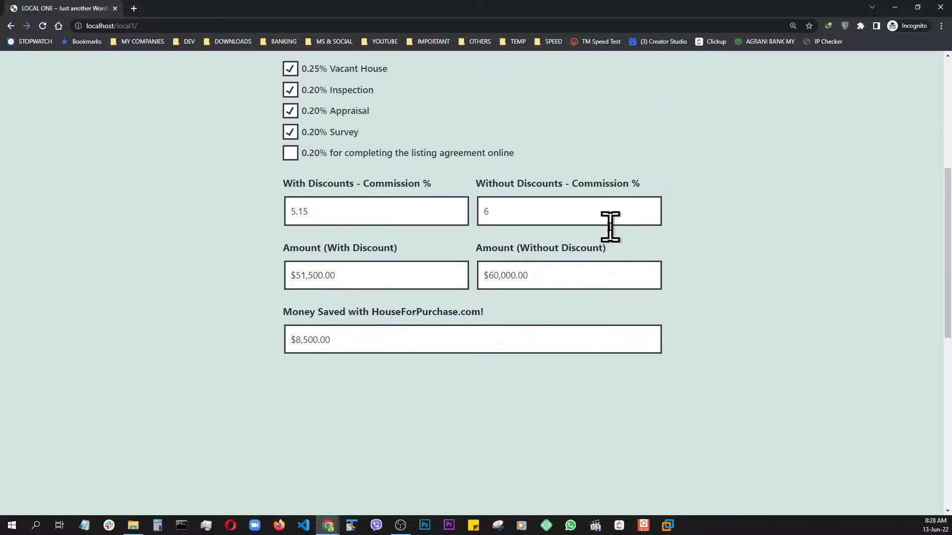
pyautogui.scroll(-2, 609, 228)
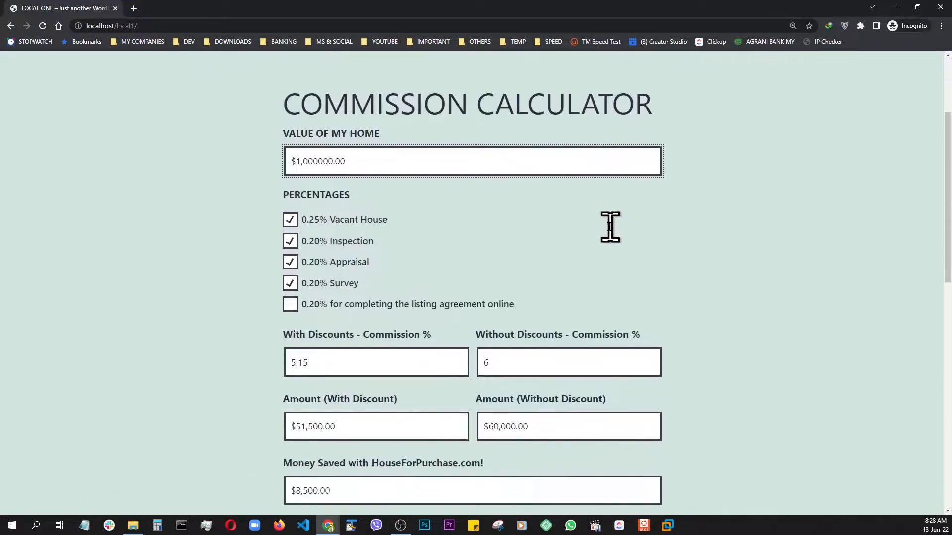
pyautogui.scroll(1, 616, 243)
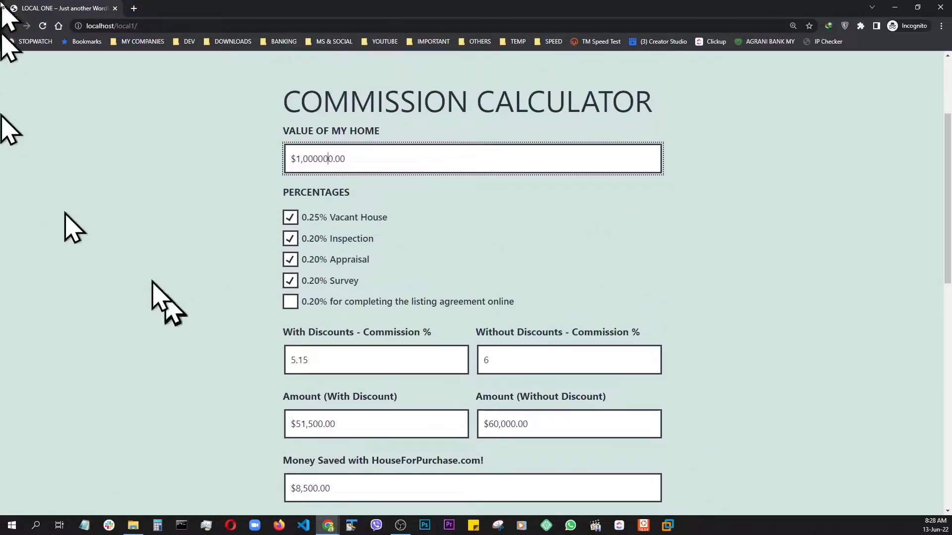
pyautogui.click(42, 26)
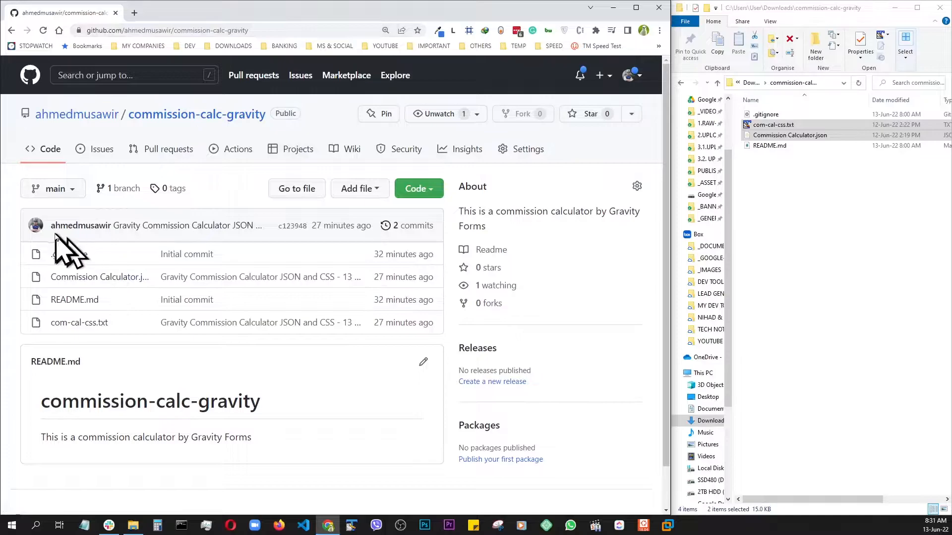
# Open the code download options of the commission-calc-gravity repository on GitHub.
pyautogui.click(438, 191)
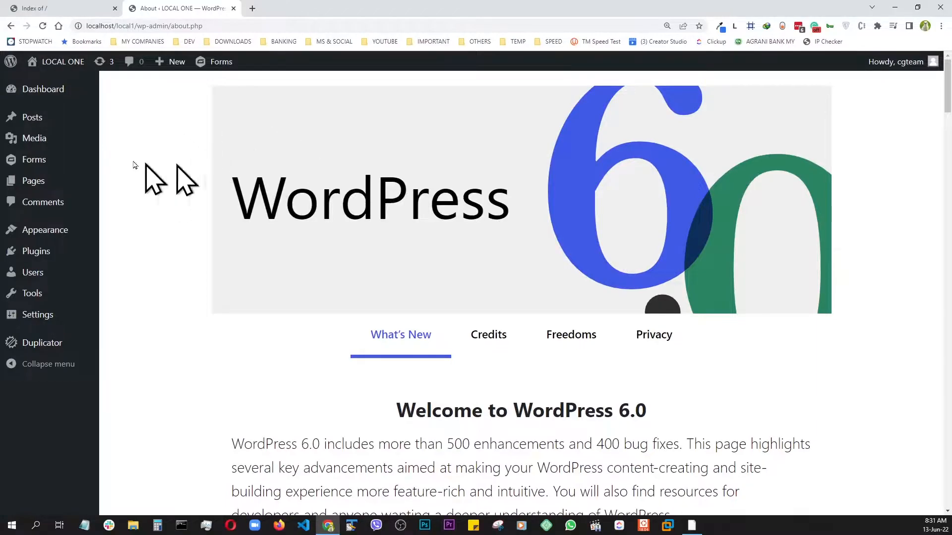
# In the WordPress admin, choose Commission Calculator.json from the commission-calc-gravity folder as the file for the Gravity Forms form import.
pyautogui.moveTo(40, 164)
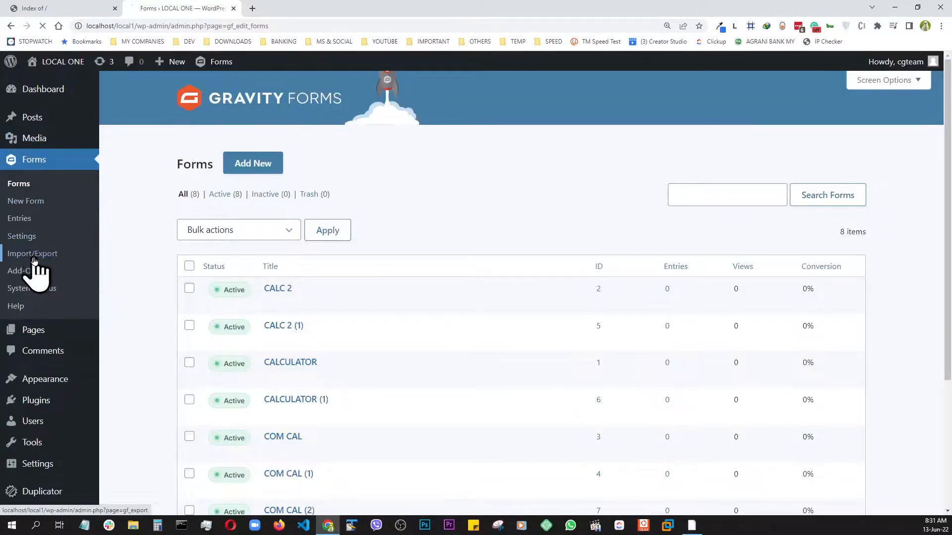
pyautogui.click(34, 255)
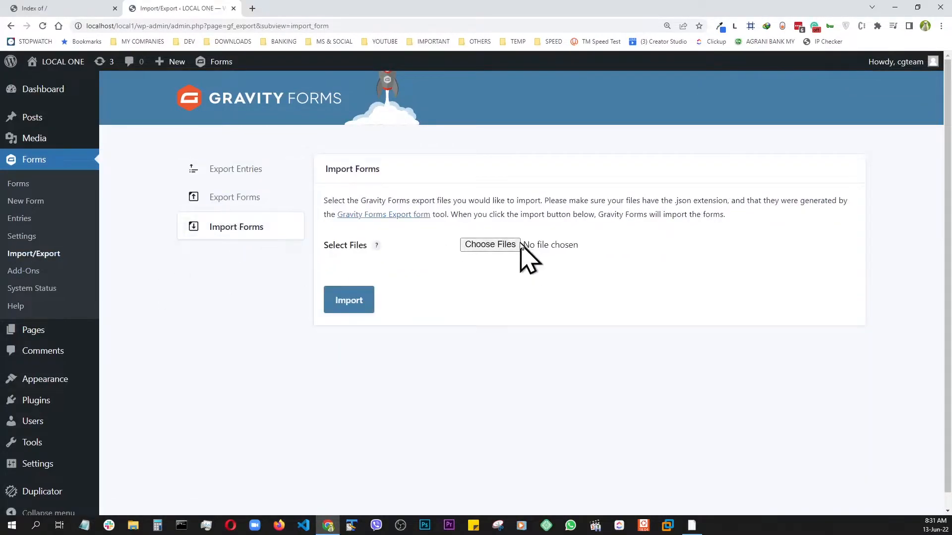
pyautogui.click(518, 245)
pyautogui.doubleClick(221, 117)
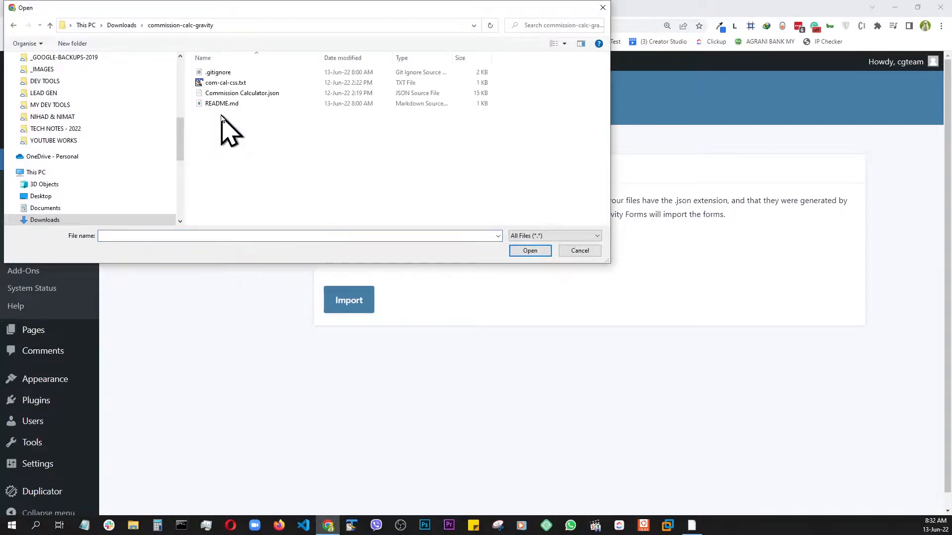
pyautogui.click(224, 93)
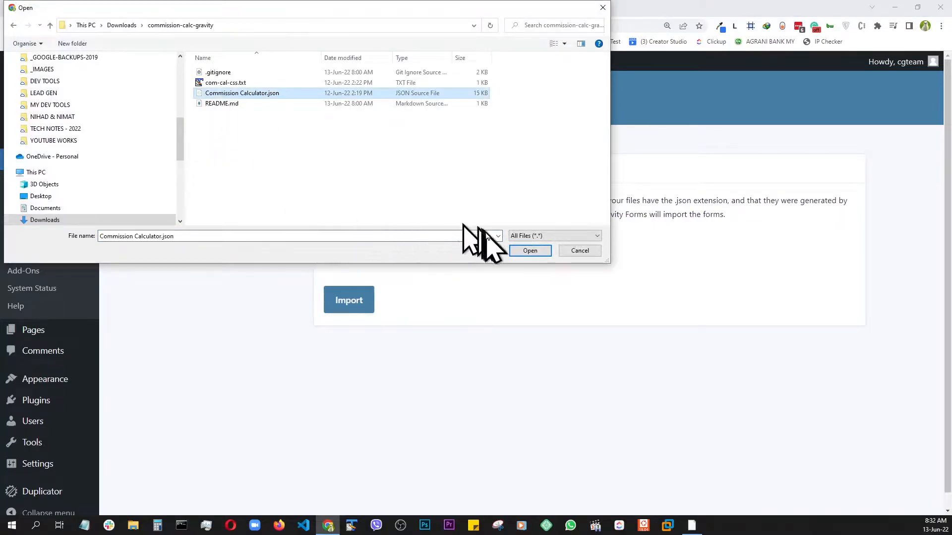
pyautogui.click(520, 251)
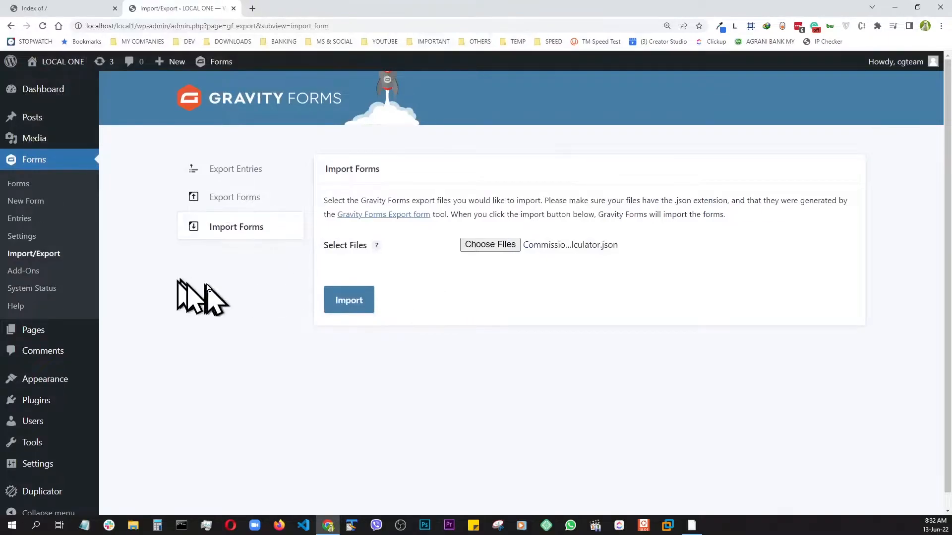
# Go to the Gravity Forms list of forms and find the COMMISSION CALCULATOR form.
pyautogui.click(39, 155)
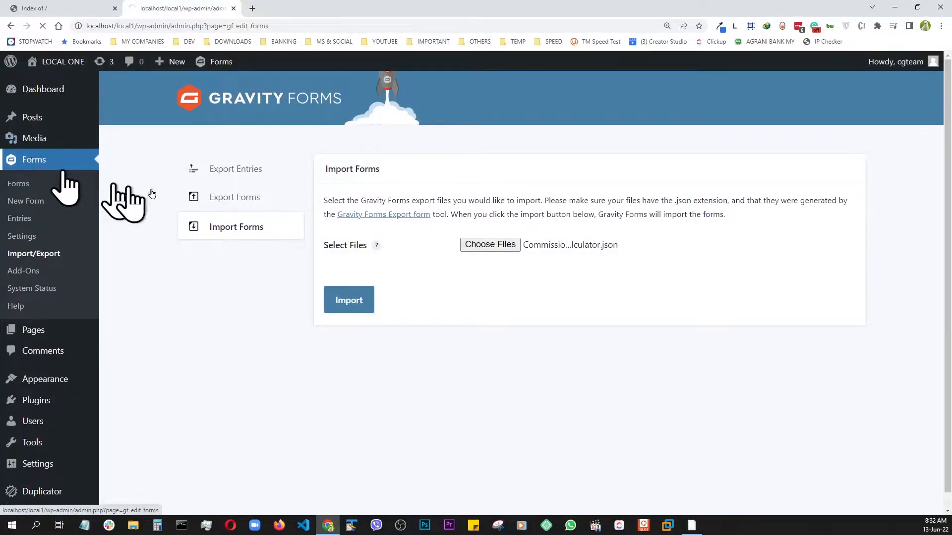
pyautogui.scroll(-4, 305, 239)
pyautogui.moveTo(560, 384)
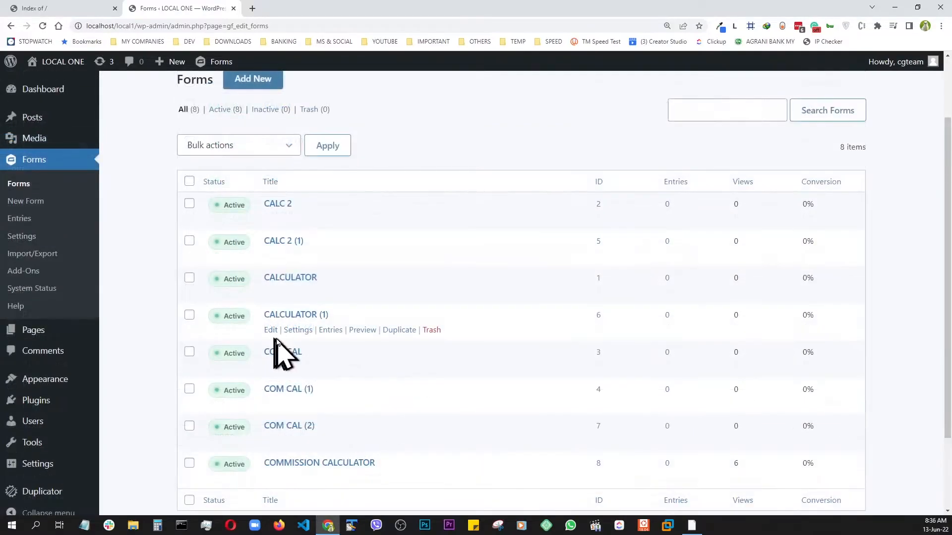
# Open the site's pages in a new browser tab and bring up the Home page for editing.
pyautogui.moveTo(66, 338)
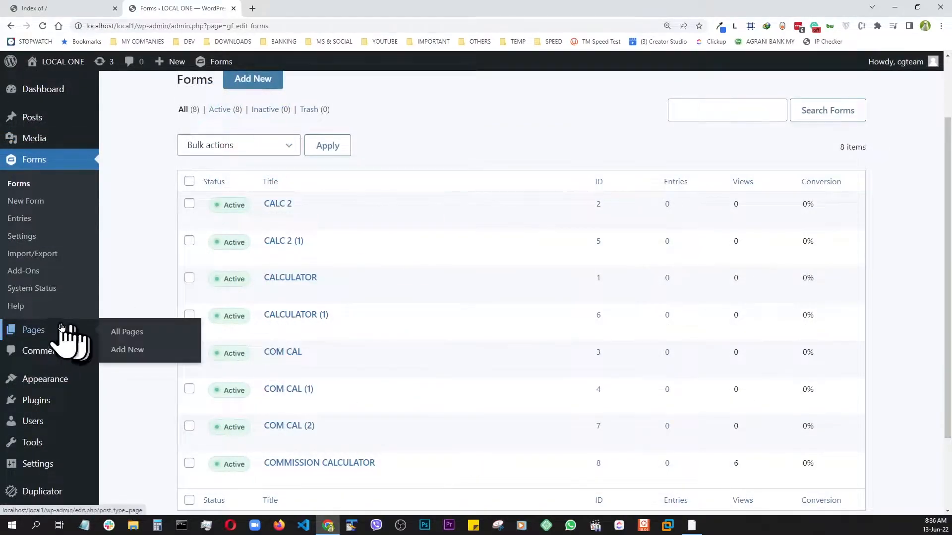
pyautogui.rightClick(27, 338)
pyautogui.click(50, 342)
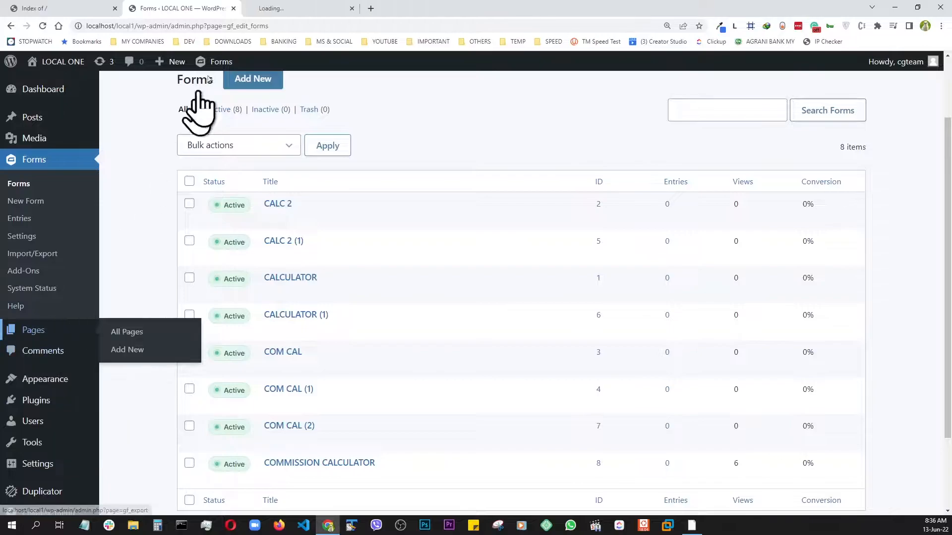
pyautogui.click(285, 8)
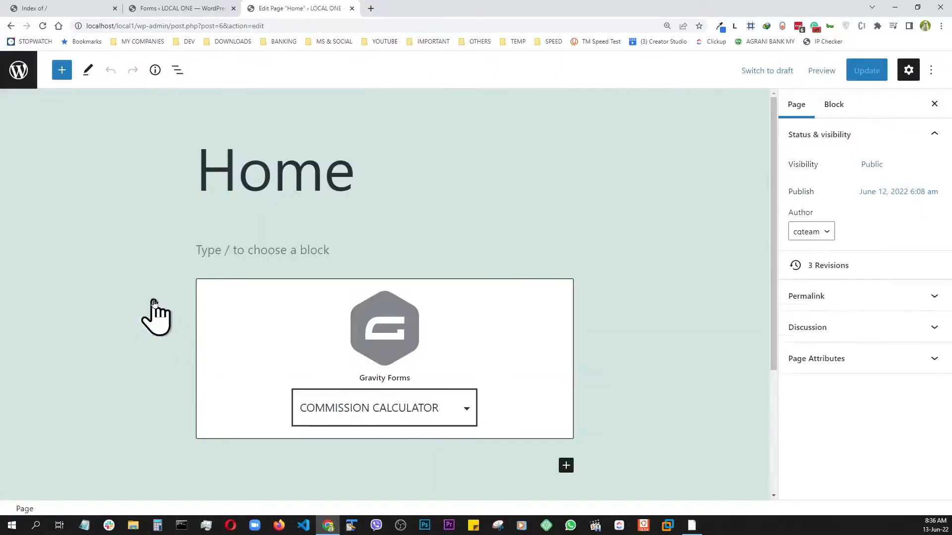
# Search the available blocks for "gra", select COMMISSION CALCULATOR in the page's Gravity Forms block, and view the form on the live site.
pyautogui.click(62, 70)
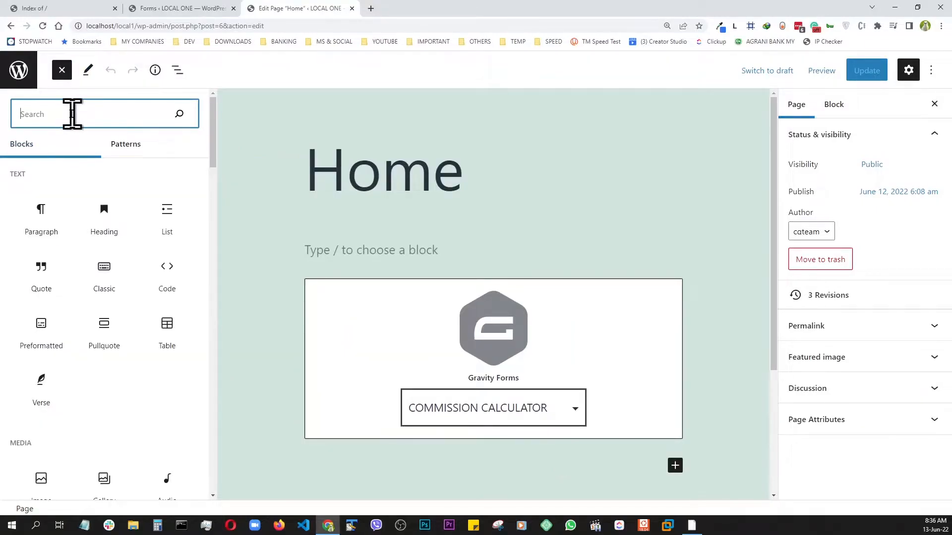
pyautogui.write('gra')
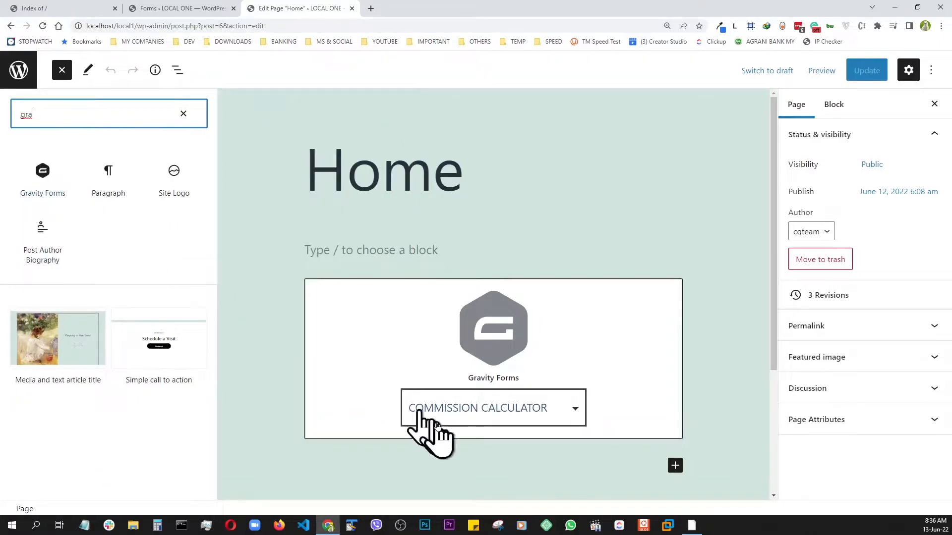
pyautogui.click(573, 412)
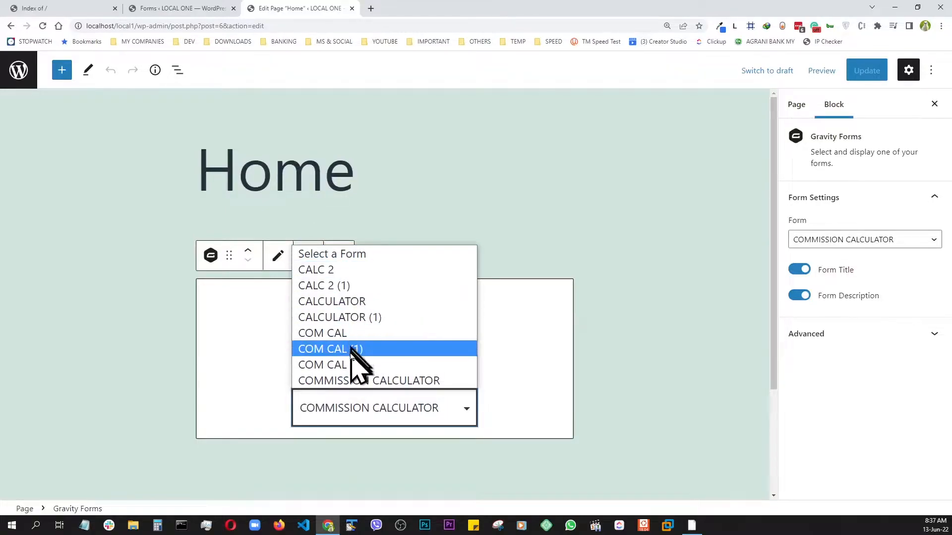
pyautogui.click(362, 381)
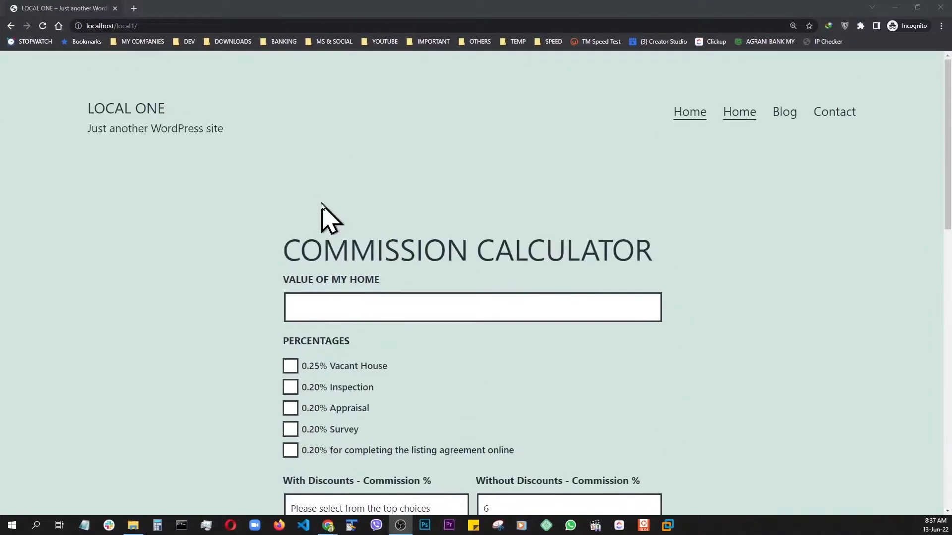
pyautogui.scroll(-3, 322, 217)
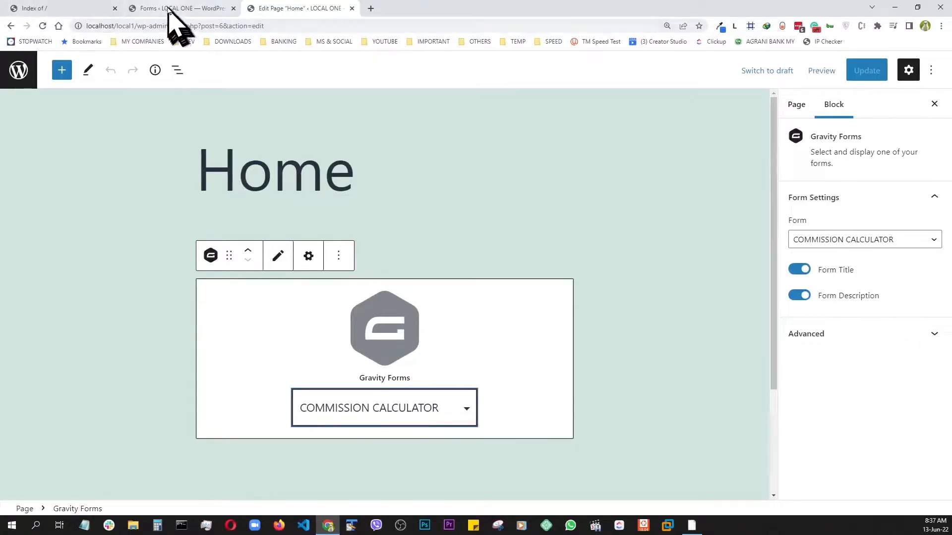
# Go back to the forms list and open the theme customizer in a new browser tab.
pyautogui.click(169, 10)
pyautogui.moveTo(69, 399)
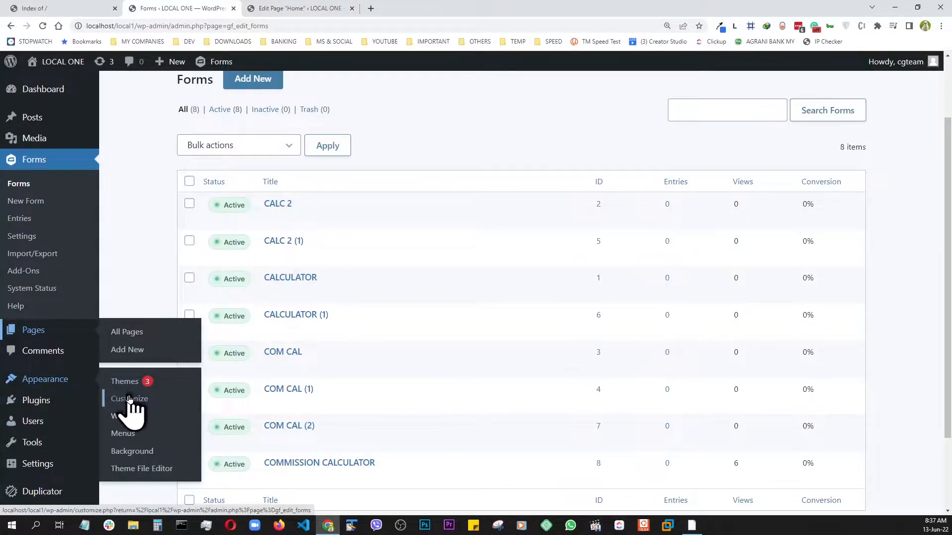
pyautogui.rightClick(130, 402)
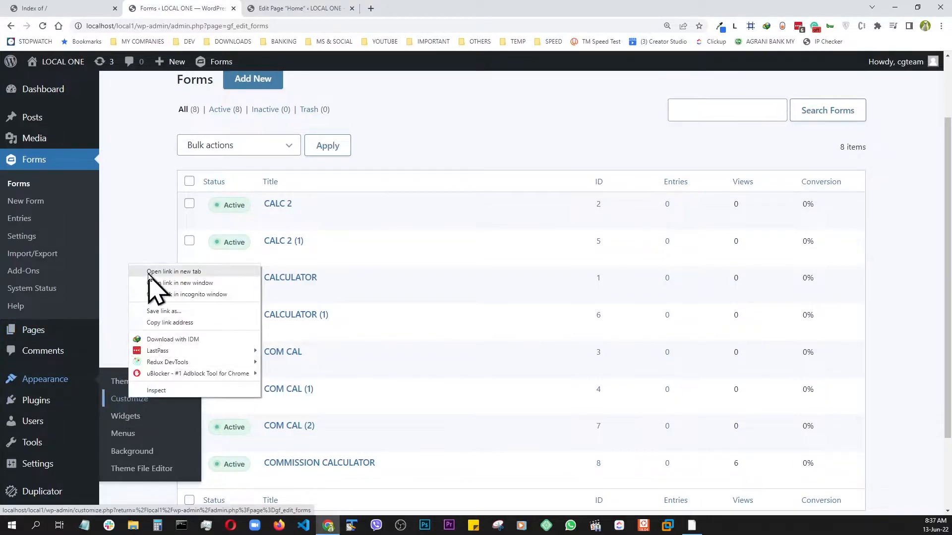
pyautogui.click(153, 271)
pyautogui.click(445, 8)
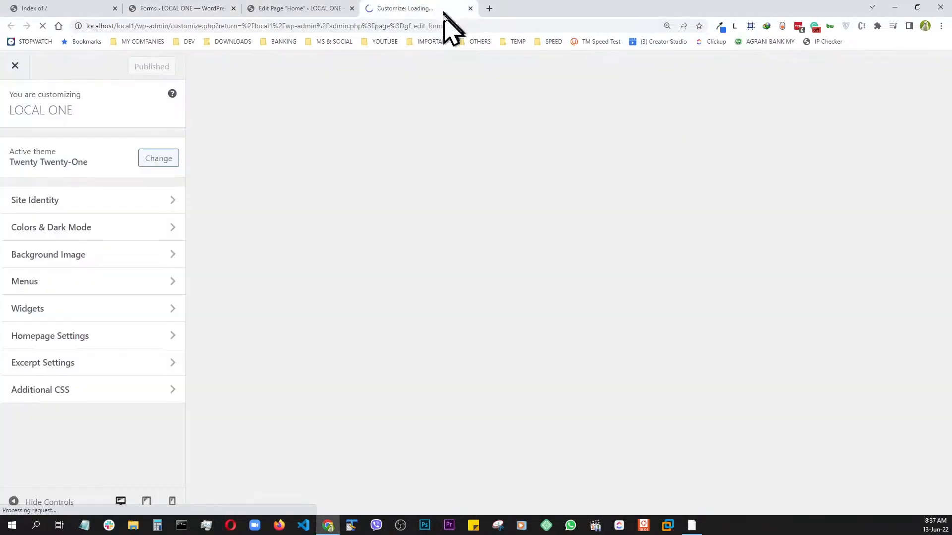
# Open the site's Additional CSS and examine the .gfield_description and #gform_submit_button_8 rules alongside the calculator preview.
pyautogui.scroll(-2, 775, 314)
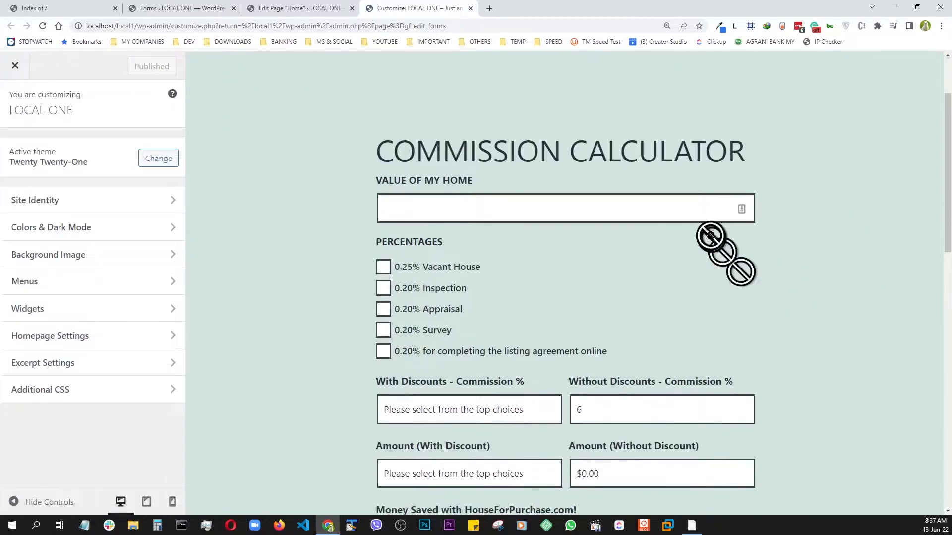
pyautogui.scroll(-1, 710, 235)
pyautogui.scroll(3, 454, 312)
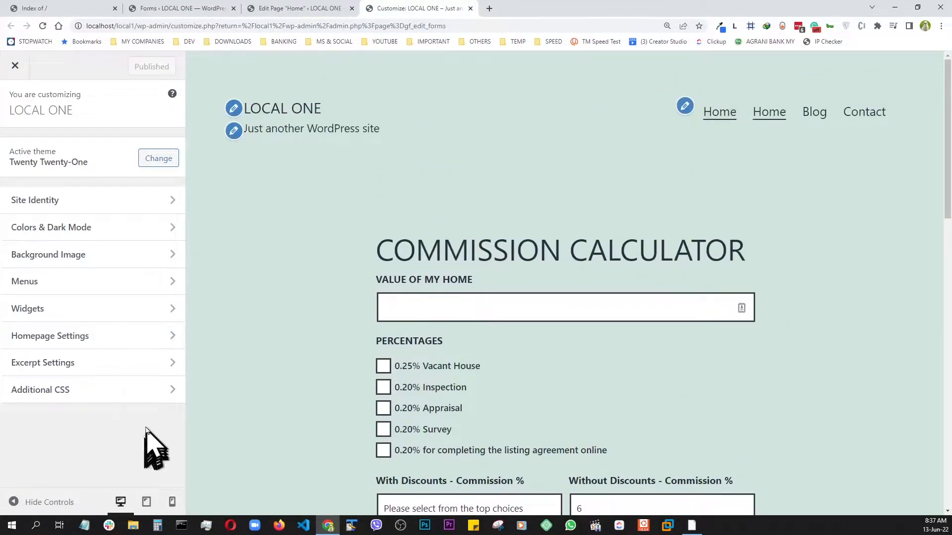
pyautogui.click(55, 397)
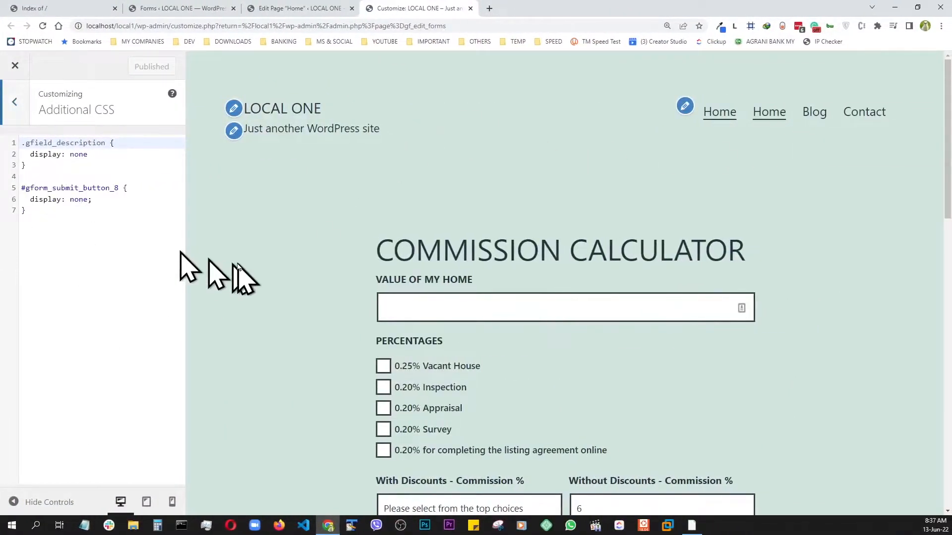
pyautogui.scroll(-4, 259, 275)
pyautogui.scroll(-2, 272, 301)
pyautogui.scroll(3, 484, 350)
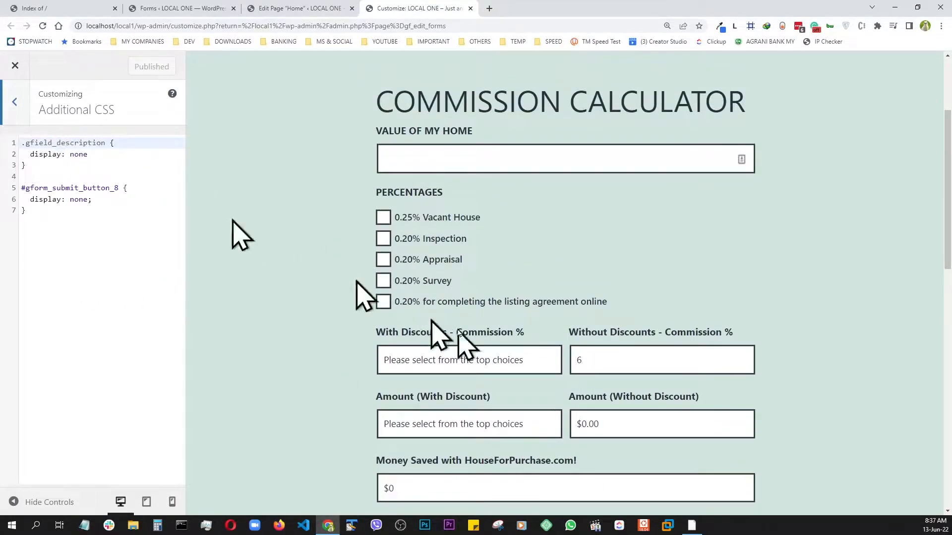
pyautogui.scroll(-1, 510, 342)
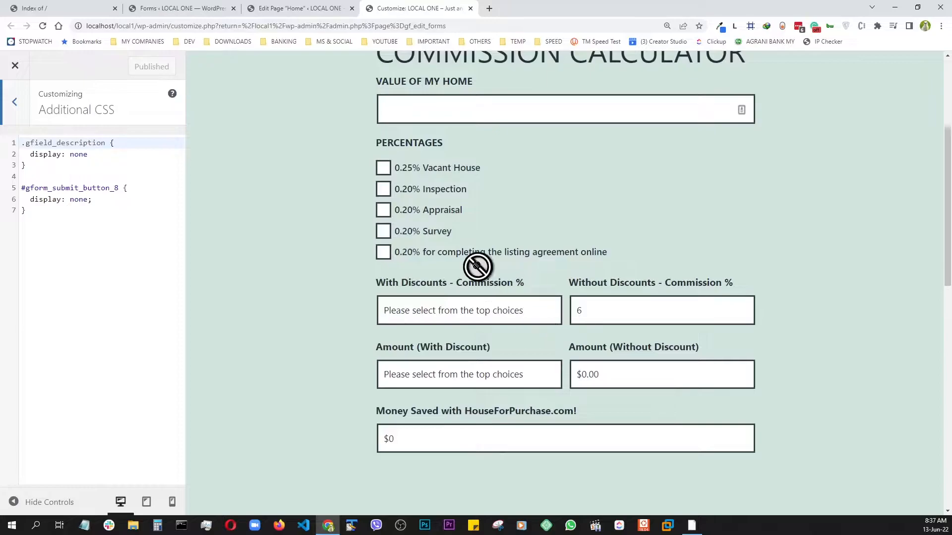
pyautogui.scroll(1, 421, 193)
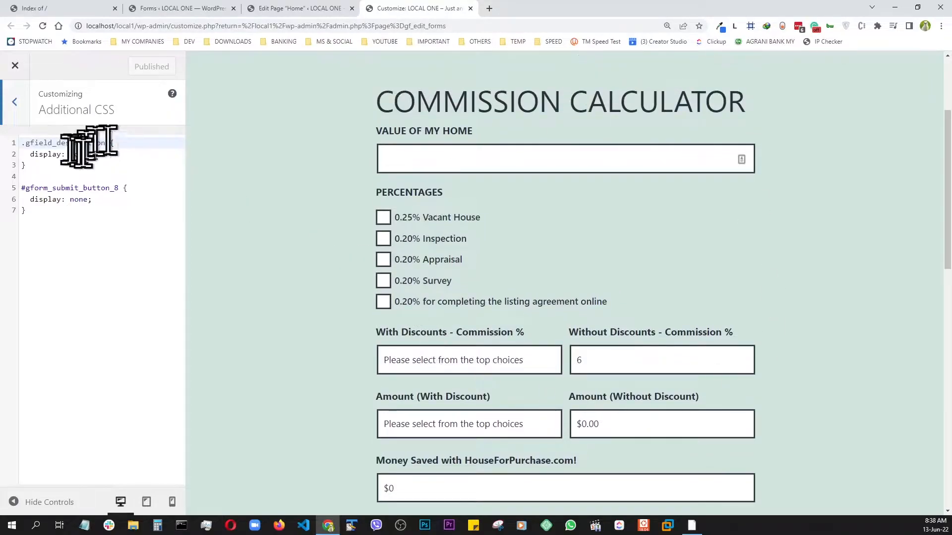
# Return to the forms list and bring up the COMMISSION CALCULATOR form for editing.
pyautogui.scroll(-1, 601, 288)
pyautogui.scroll(1, 601, 287)
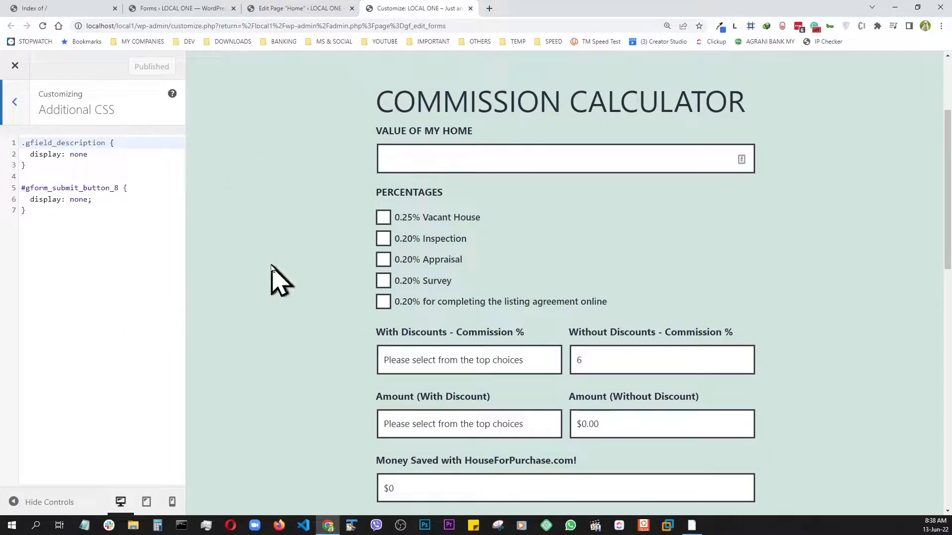
pyautogui.click(198, 8)
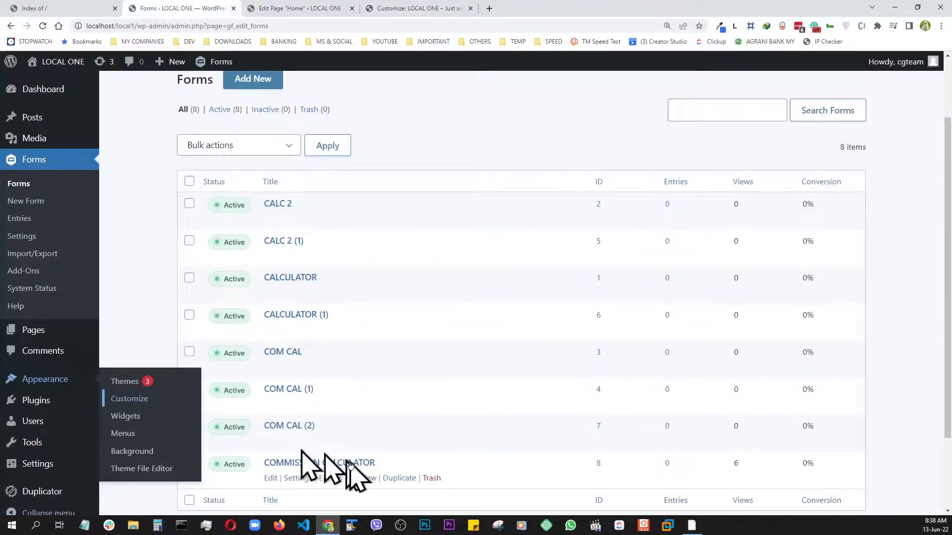
pyautogui.moveTo(301, 464)
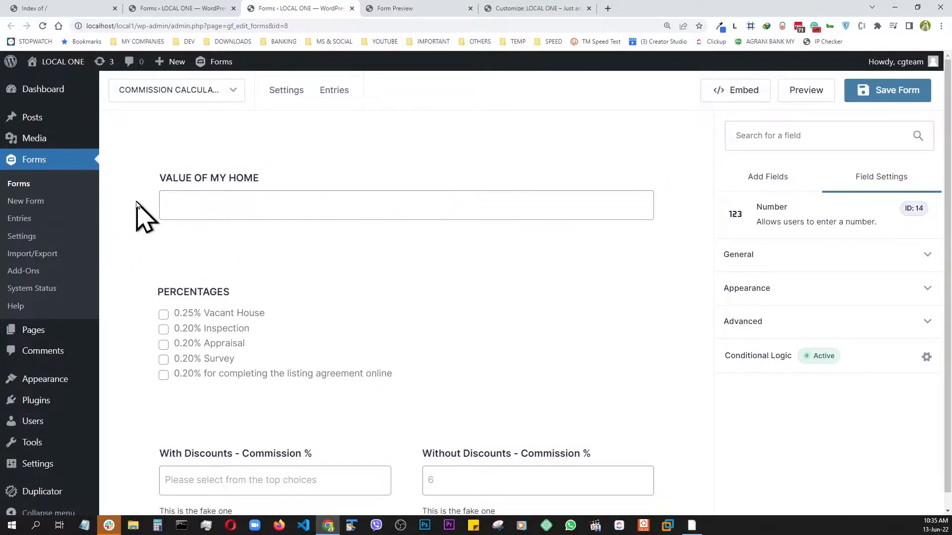
# Select the VALUE OF MY HOME field and choose Currency as its number format in the General settings.
pyautogui.click(305, 211)
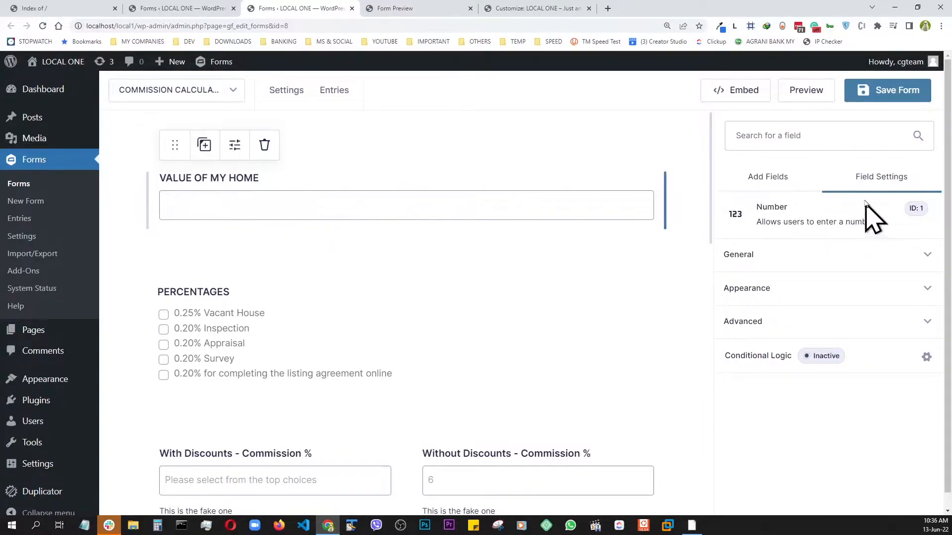
pyautogui.click(788, 250)
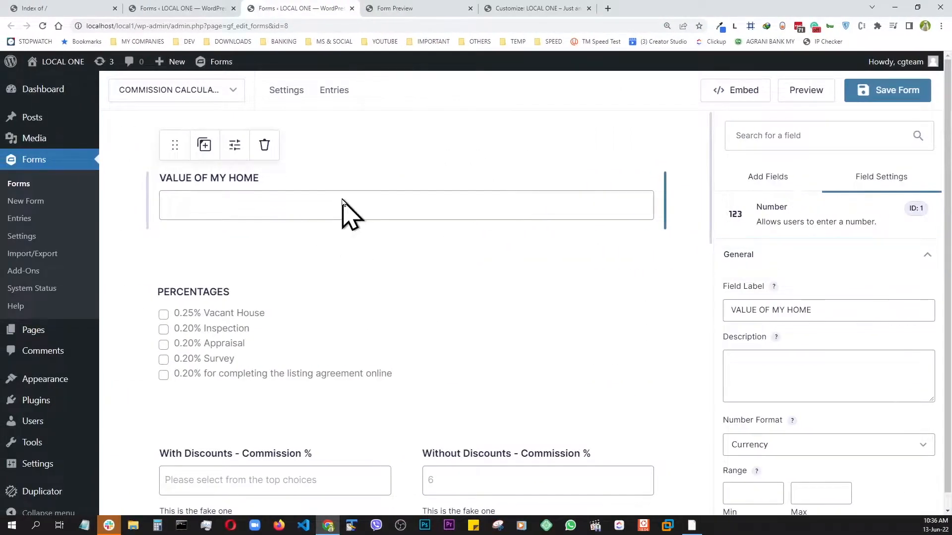
pyautogui.scroll(-1, 802, 309)
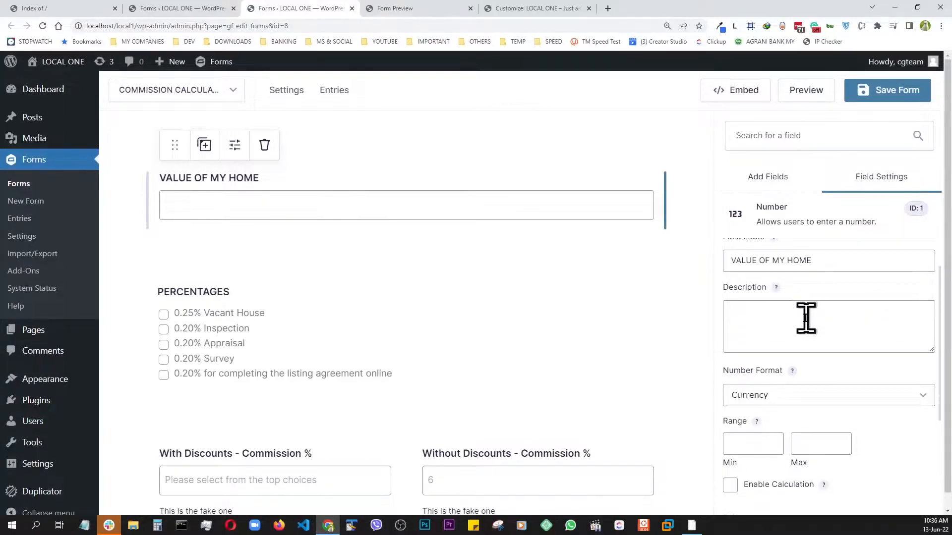
pyautogui.scroll(-1, 805, 318)
pyautogui.click(812, 352)
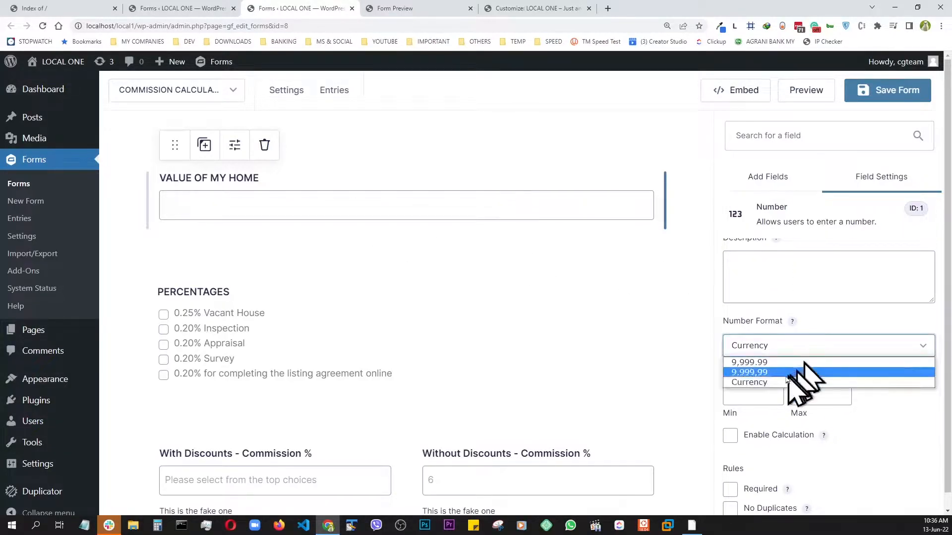
pyautogui.click(768, 384)
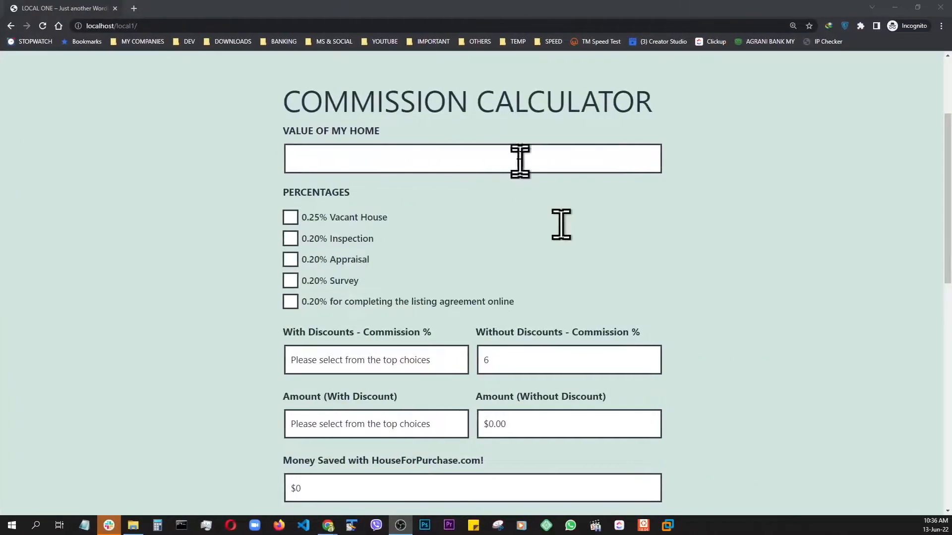
# Test the currency formatting by entering 67676 as VALUE OF MY HOME on the live calculator, clear it, and return to the form editor.
pyautogui.click(516, 159)
pyautogui.write('67')
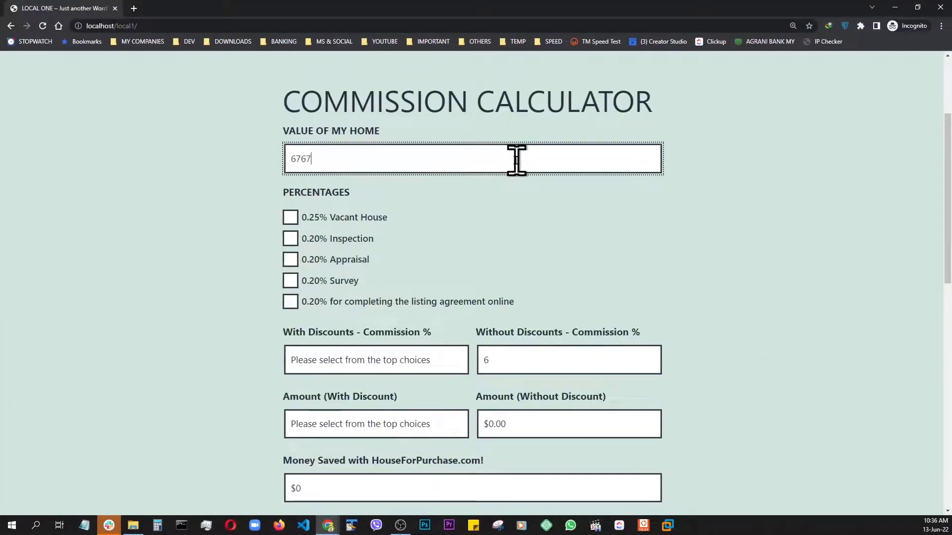
pyautogui.write(',676')
pyautogui.click(762, 170)
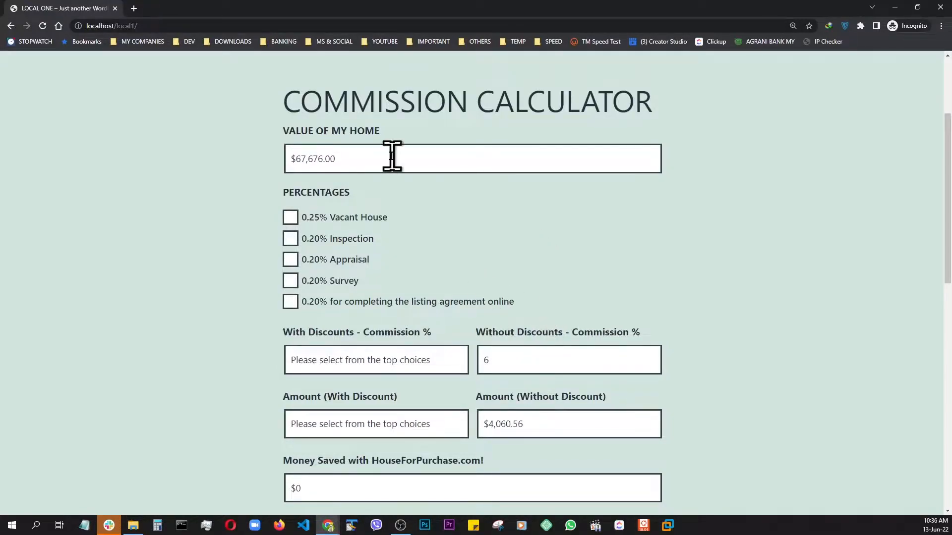
pyautogui.moveTo(391, 156); pyautogui.dragTo(279, 152)
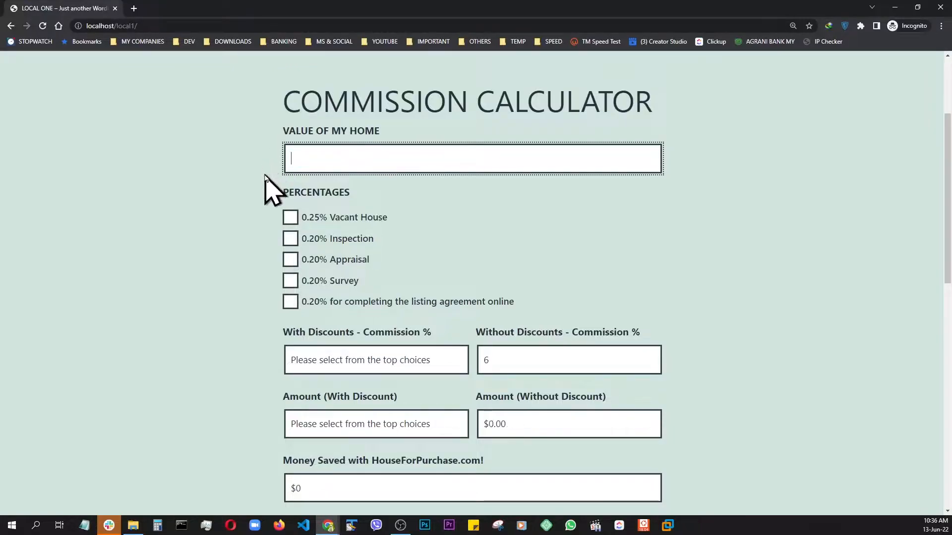
pyautogui.press('ctrl+super+Left')
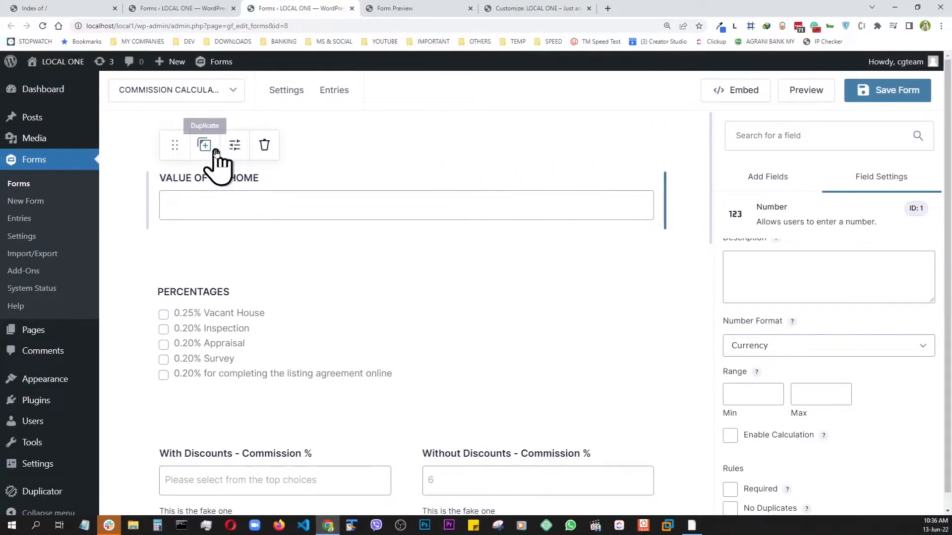
# Open the choices of the PERCENTAGES checkboxes field and examine the label and value of each option.
pyautogui.scroll(-1, 236, 192)
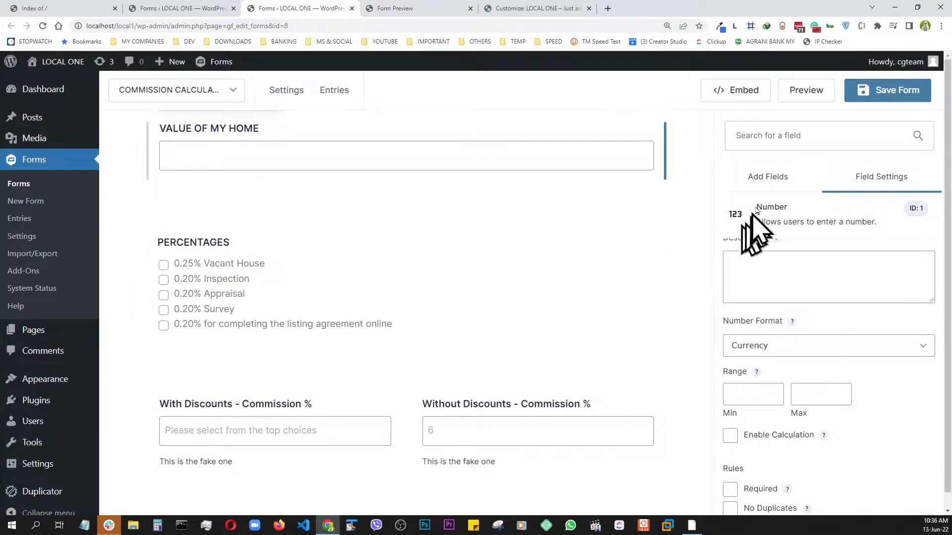
pyautogui.click(768, 176)
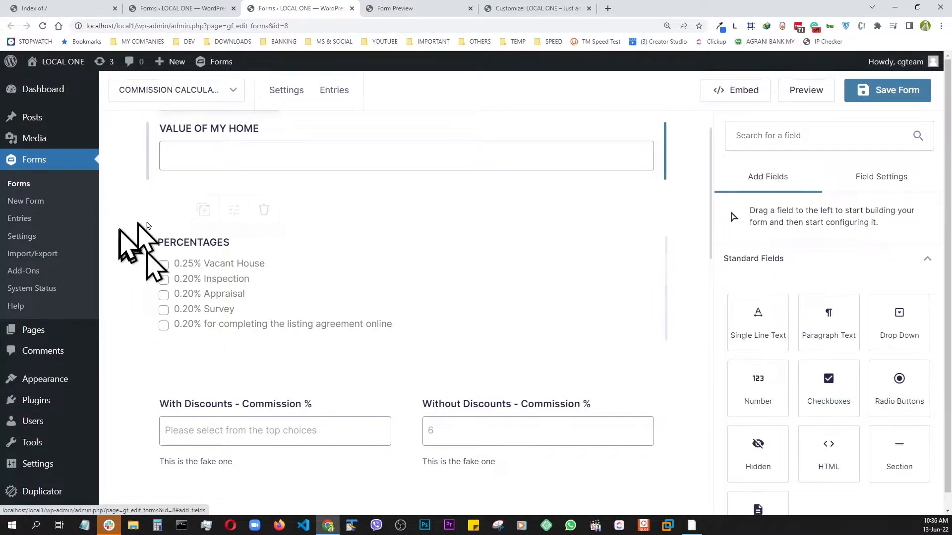
pyautogui.click(230, 267)
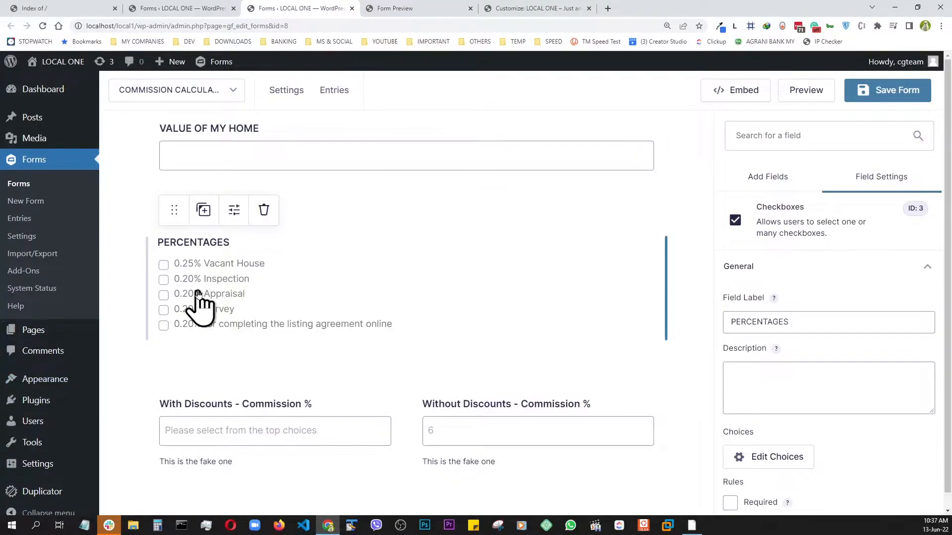
pyautogui.click(781, 464)
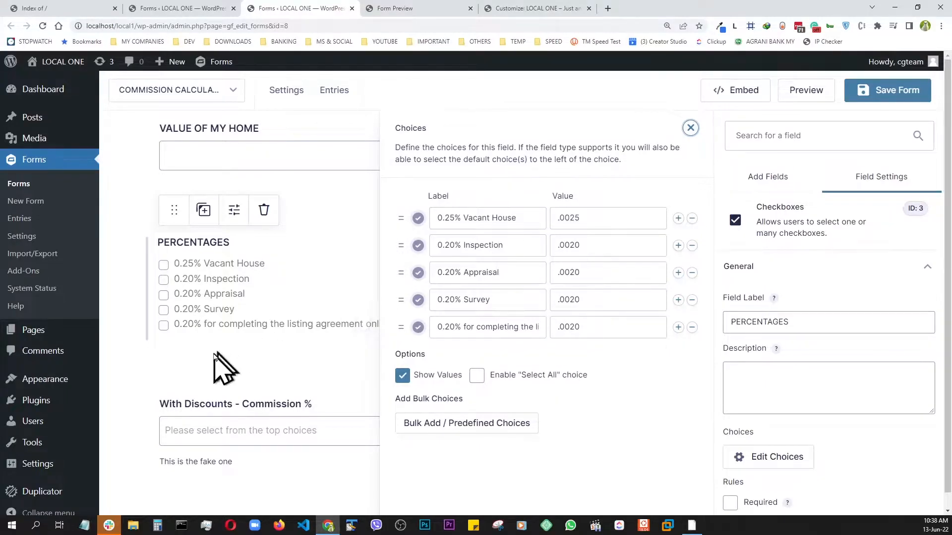
pyautogui.scroll(-1, 814, 334)
pyautogui.scroll(1, 815, 334)
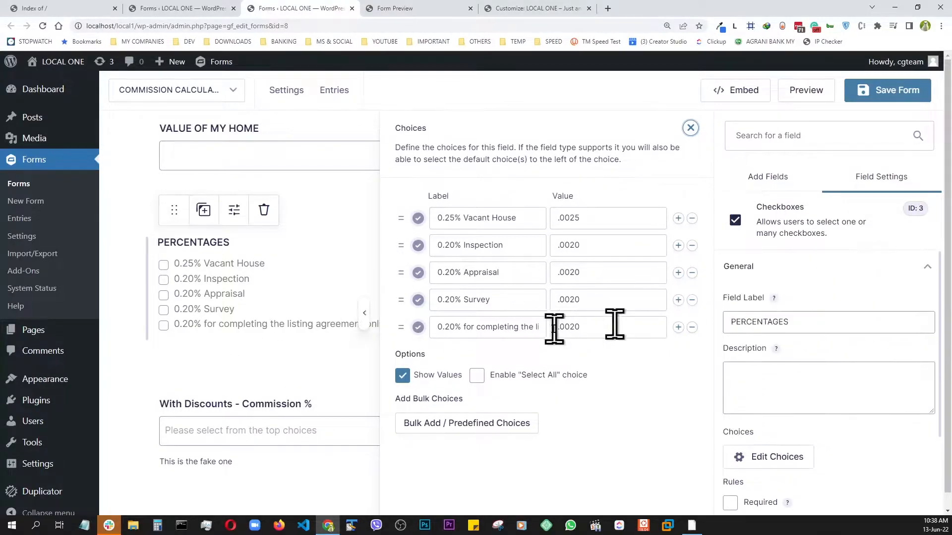
pyautogui.scroll(-2, 839, 314)
pyautogui.scroll(2, 803, 297)
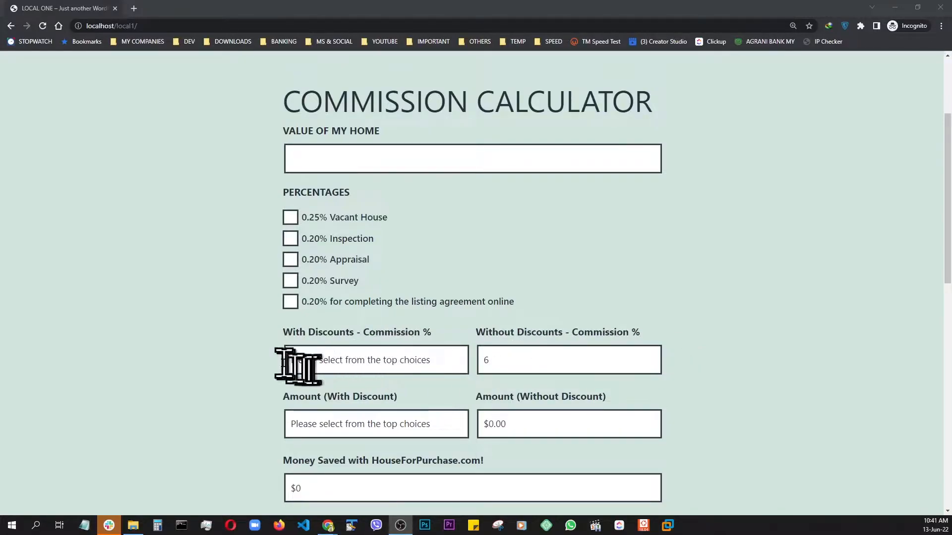
# Test the live calculator by entering 1000 as VALUE OF MY HOME and ticking the 0.25% Vacant House option.
pyautogui.click(452, 359)
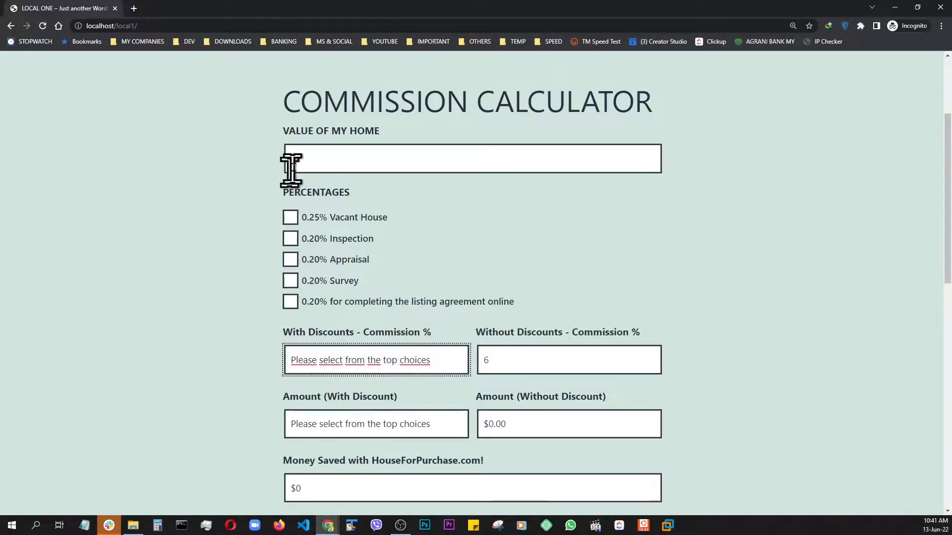
pyautogui.click(577, 356)
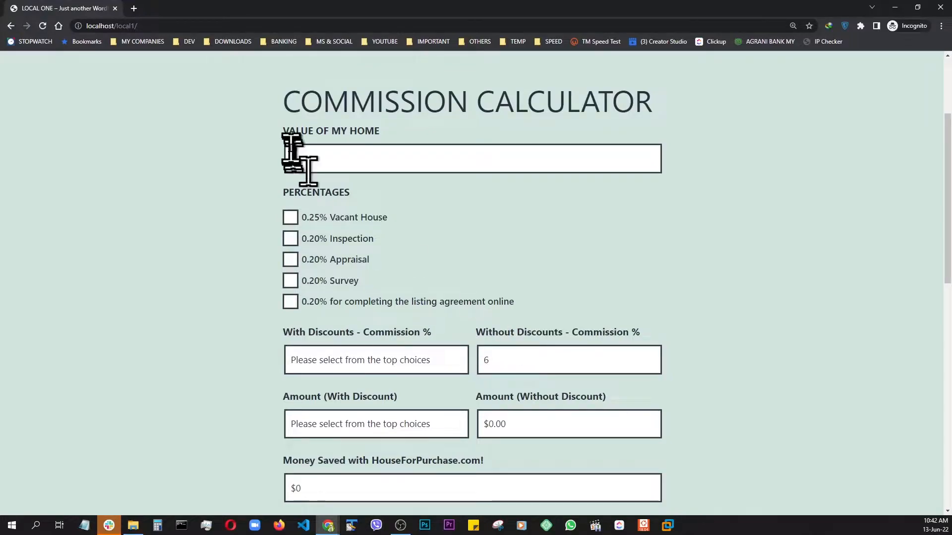
pyautogui.click(333, 166)
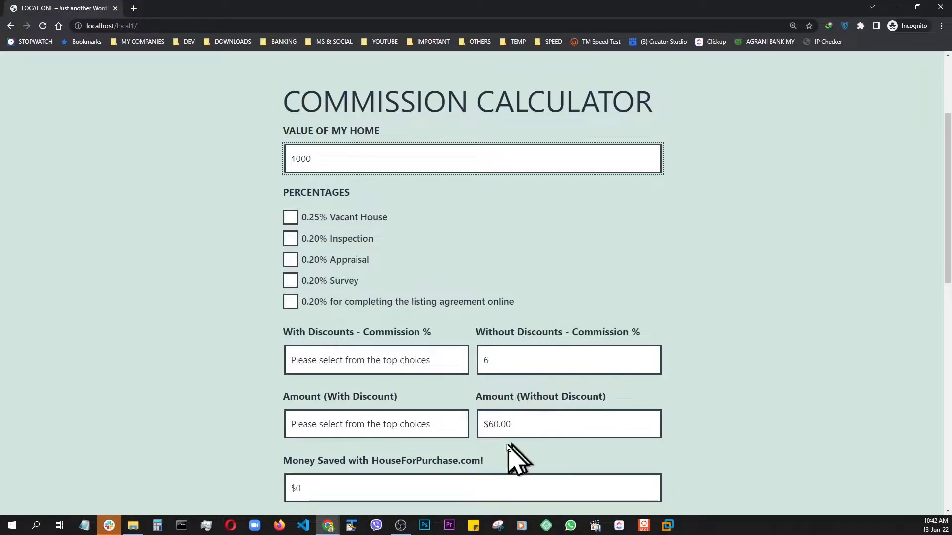
pyautogui.click(529, 401)
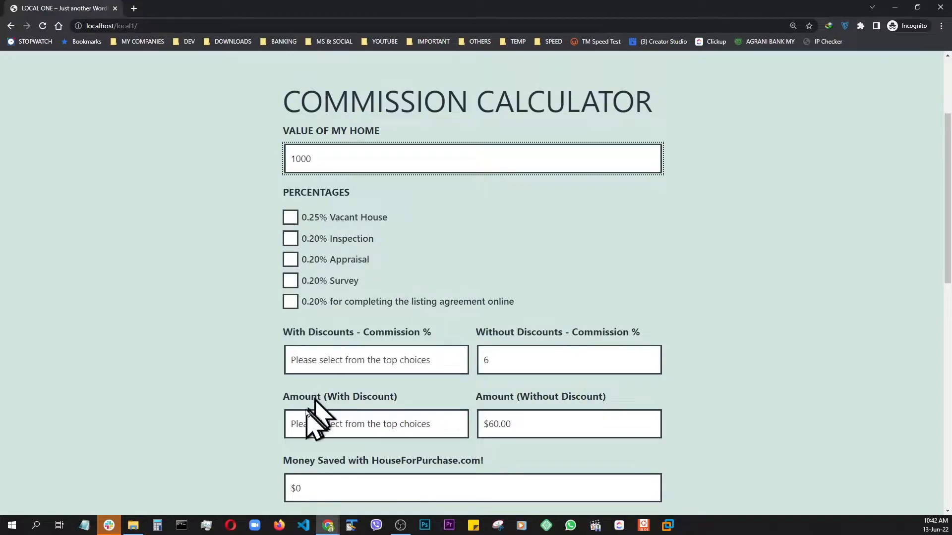
pyautogui.click(288, 220)
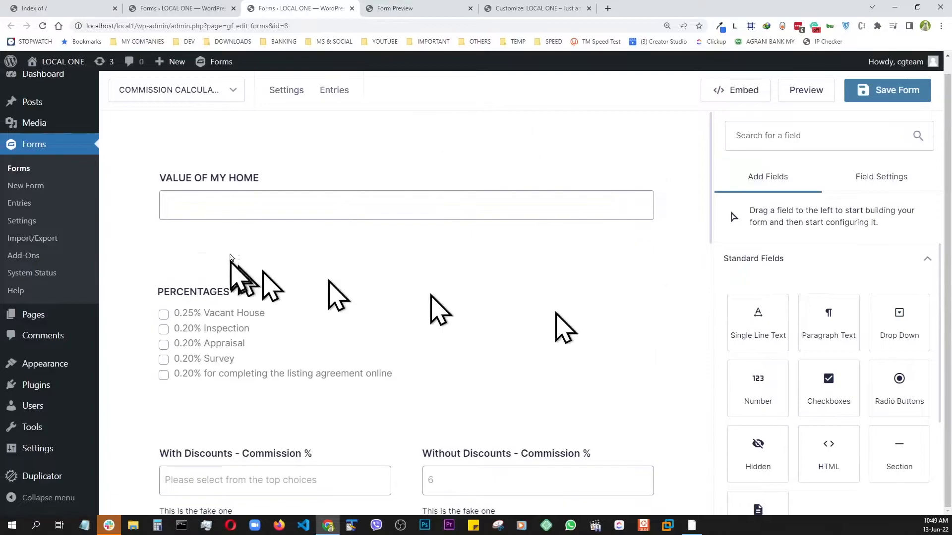
# Examine the Advanced default values of the With Discounts and Without Discounts Commission % text fields described as "This is the fake one".
pyautogui.scroll(-1, 268, 241)
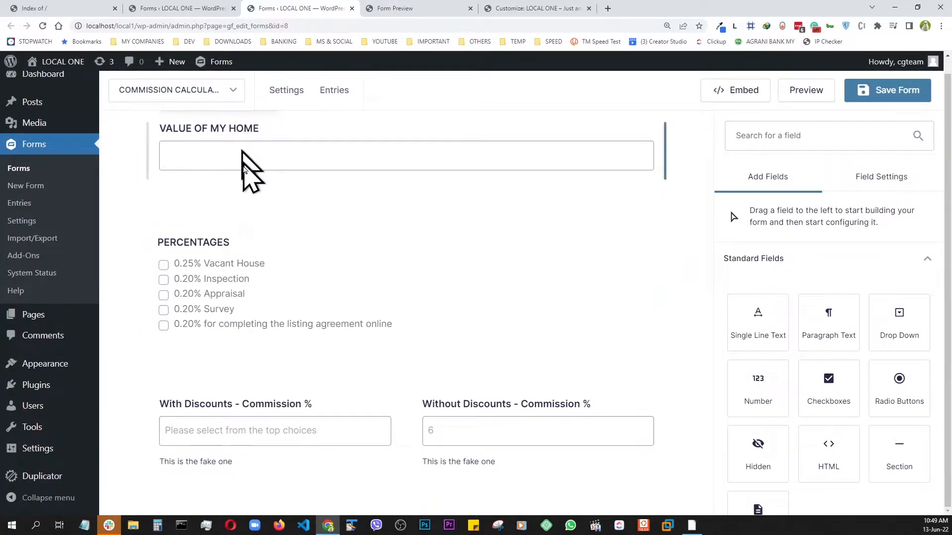
pyautogui.scroll(-1, 275, 208)
pyautogui.scroll(-3, 276, 212)
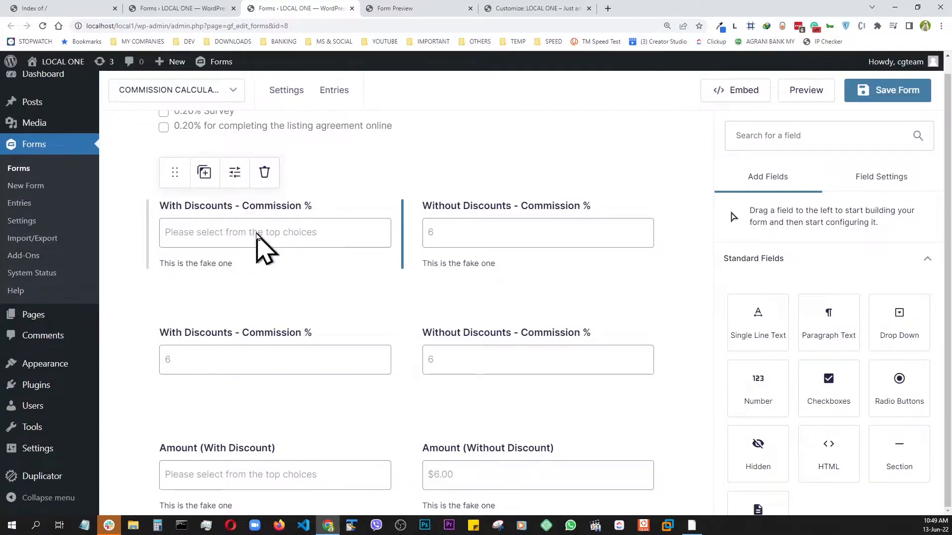
pyautogui.click(486, 243)
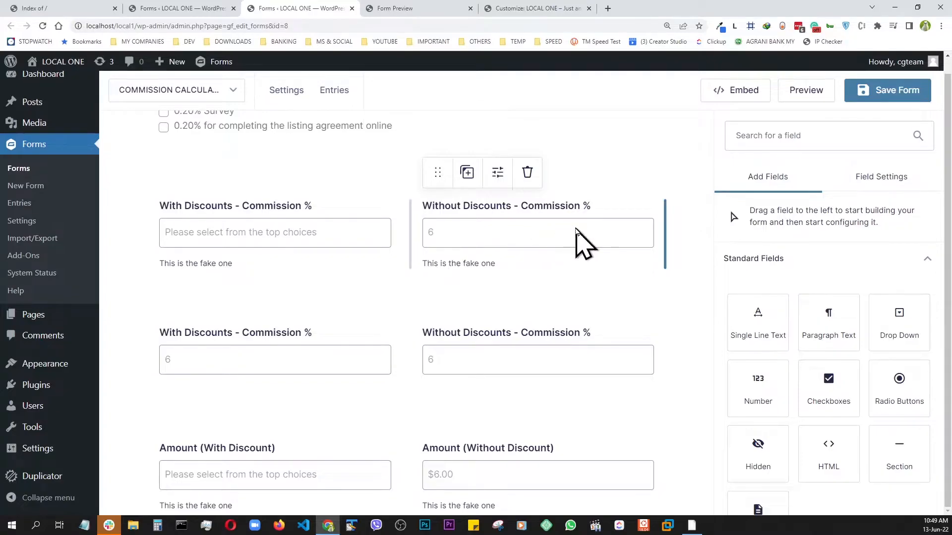
pyautogui.click(246, 238)
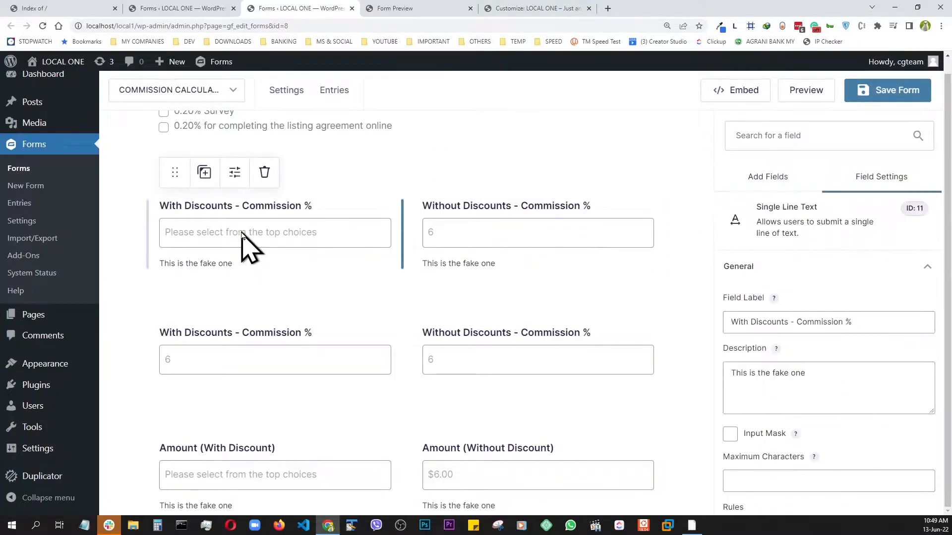
pyautogui.scroll(-3, 819, 304)
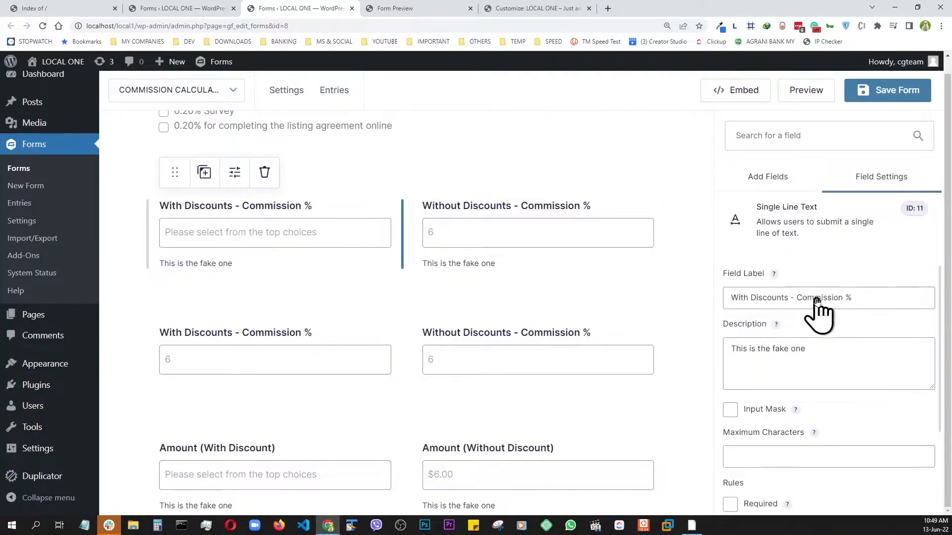
pyautogui.click(755, 462)
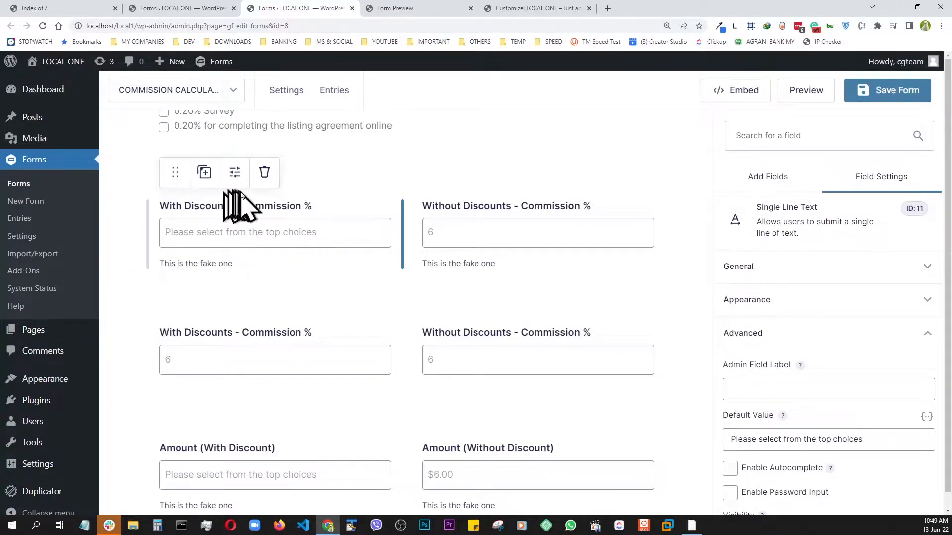
pyautogui.scroll(3, 300, 242)
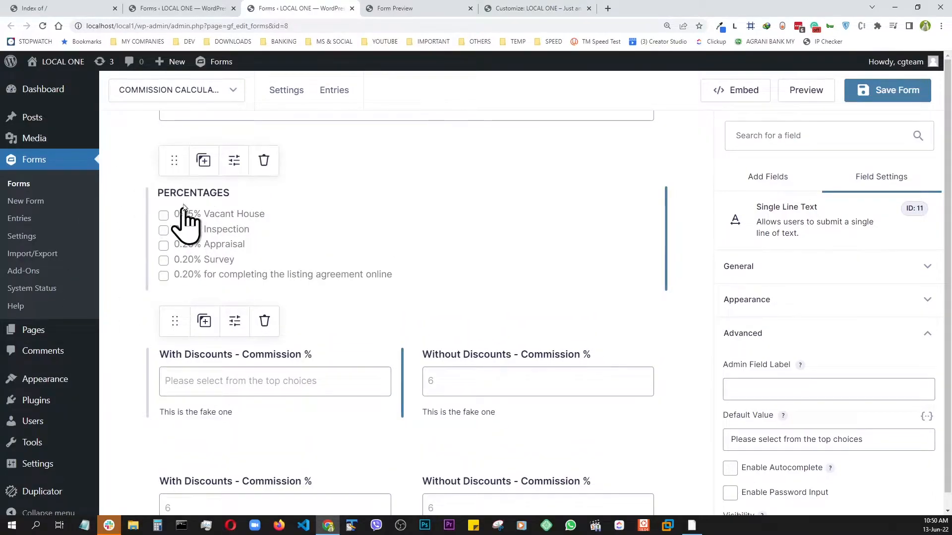
pyautogui.scroll(-3, 188, 212)
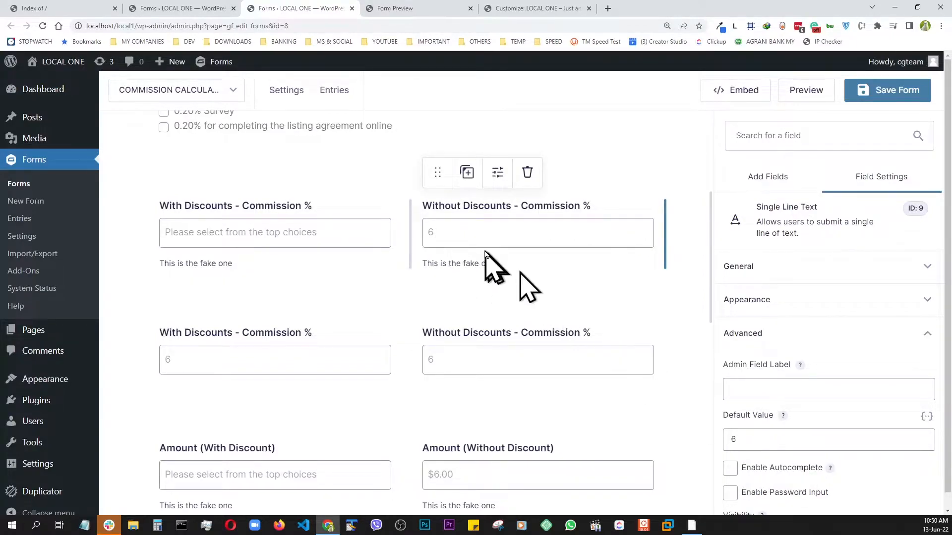
# Reload the live calculator, and in the form editor select the With Discounts and Without Discounts Commission % number fields to view their settings.
pyautogui.hotkey('alt', 'Tab')
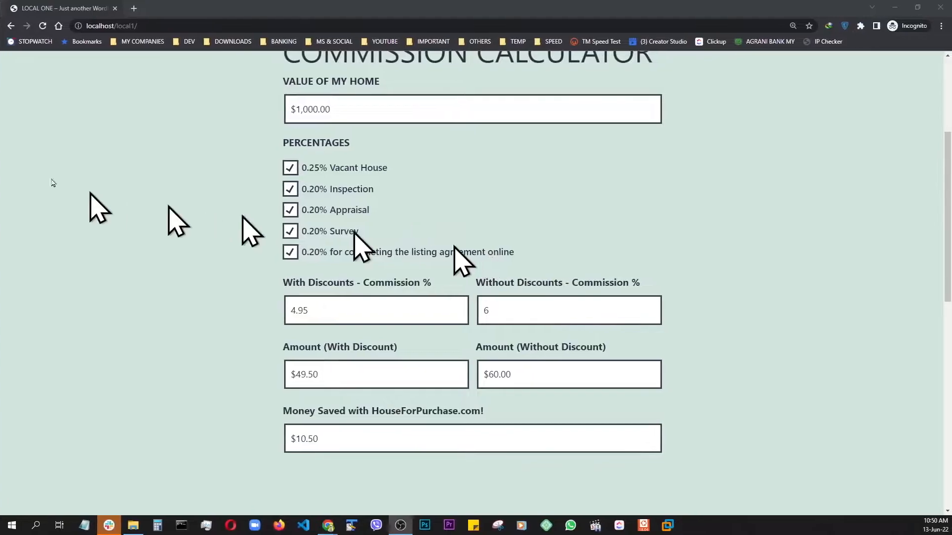
pyautogui.click(44, 26)
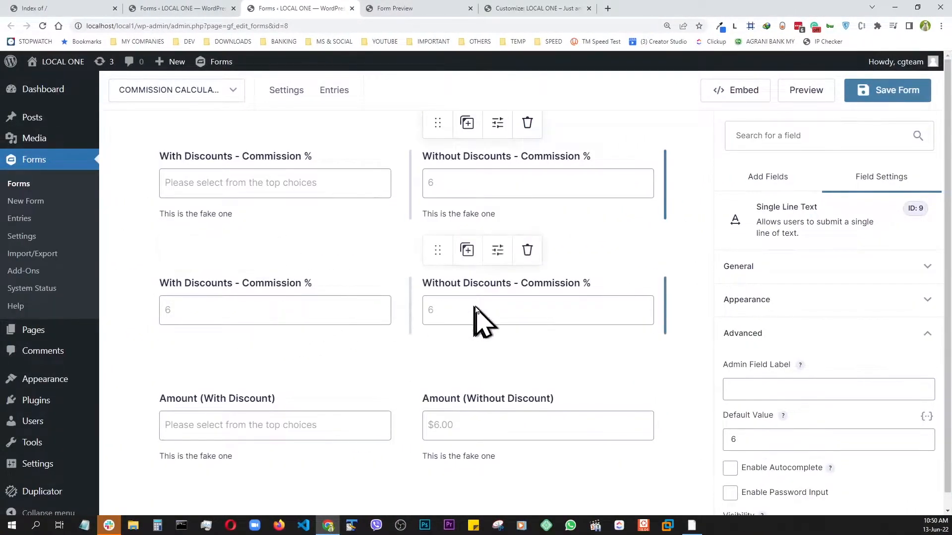
pyautogui.click(287, 315)
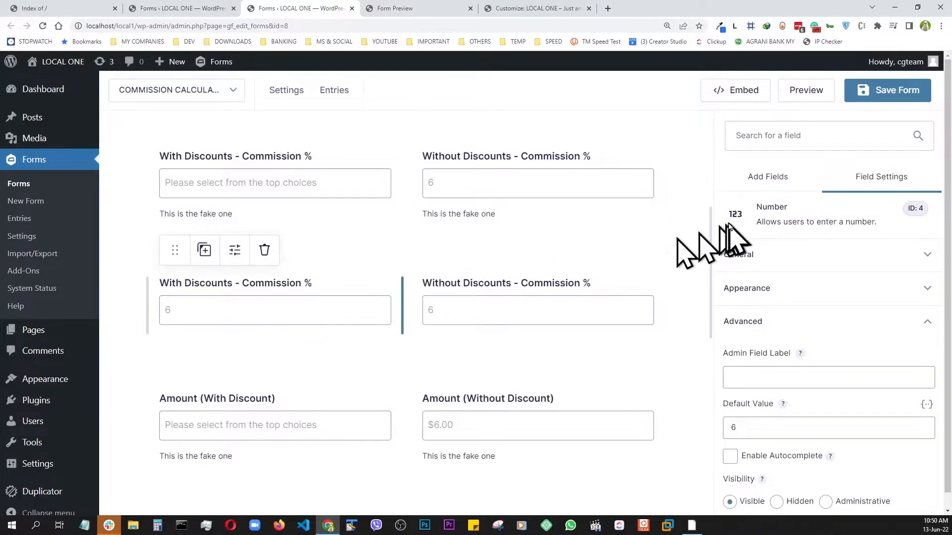
pyautogui.click(558, 320)
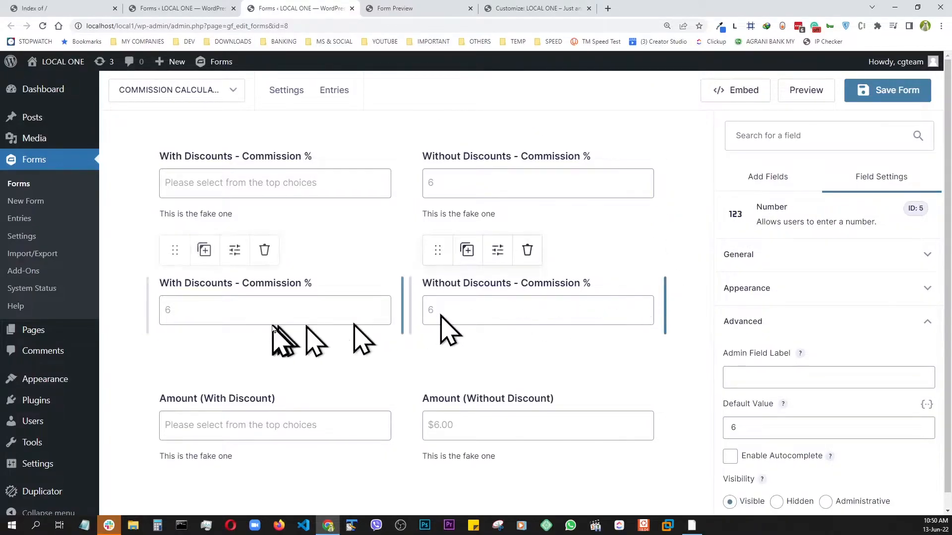
# Select the With Discounts Commission % number field and examine its calculation formula and general settings.
pyautogui.scroll(-2, 754, 342)
pyautogui.scroll(2, 764, 371)
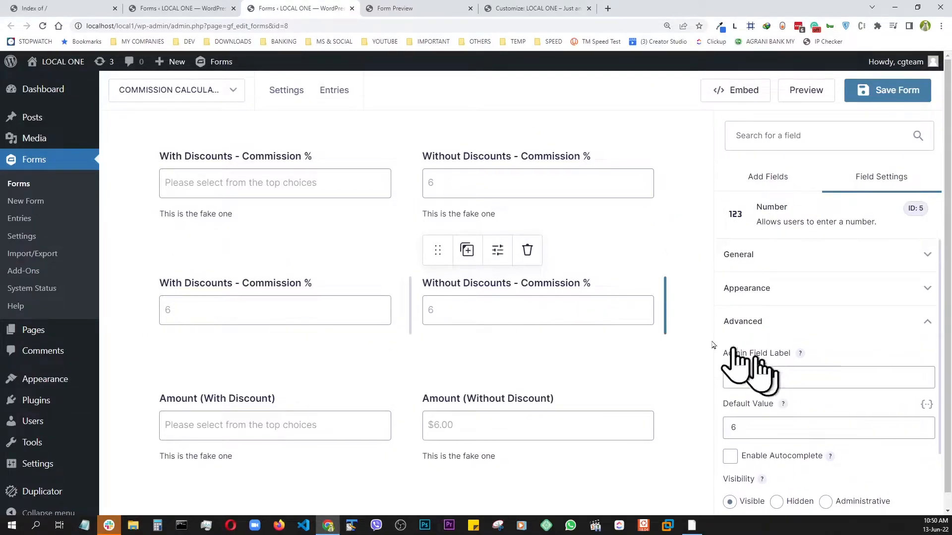
pyautogui.click(235, 327)
pyautogui.scroll(-1, 808, 350)
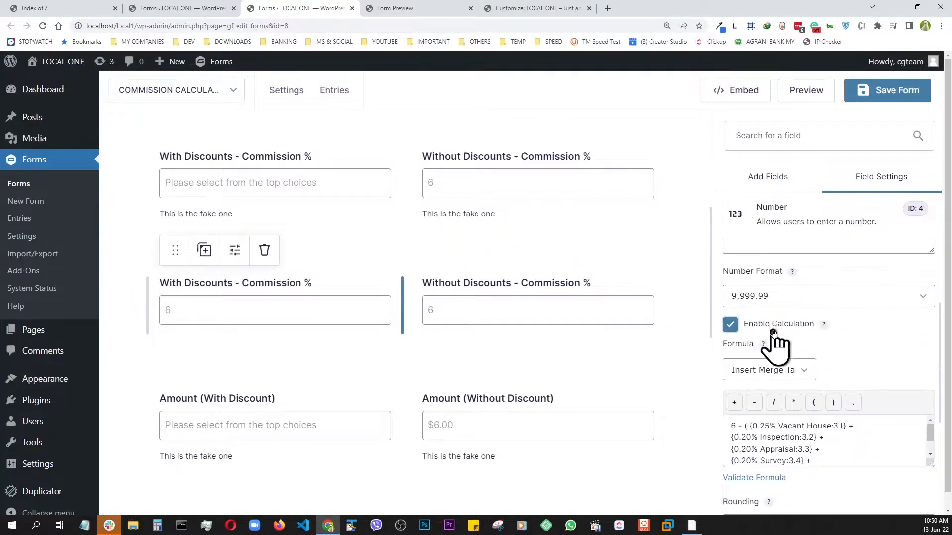
pyautogui.scroll(3, 776, 346)
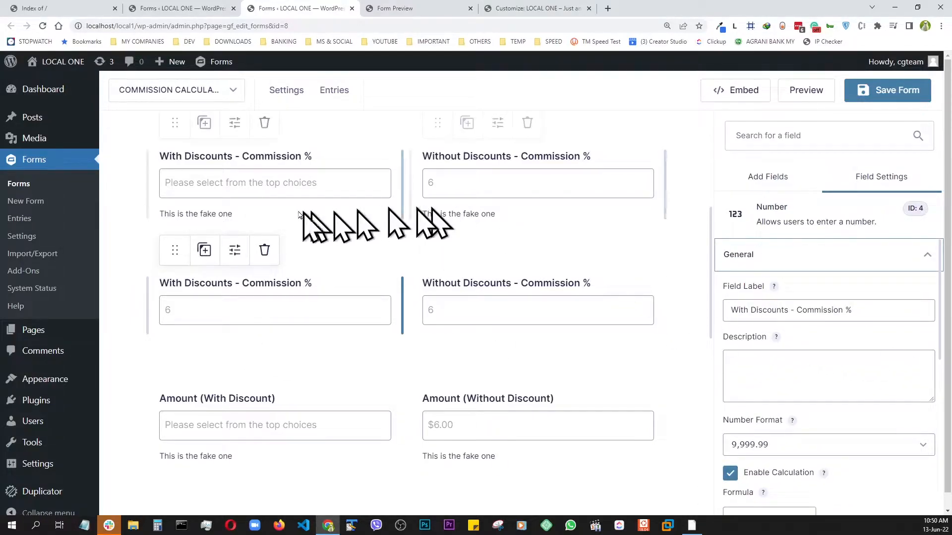
# Examine the conditional logic rule of the With Discounts Commission % text field described as "This is the fake one" against the PERCENTAGES choices.
pyautogui.click(274, 184)
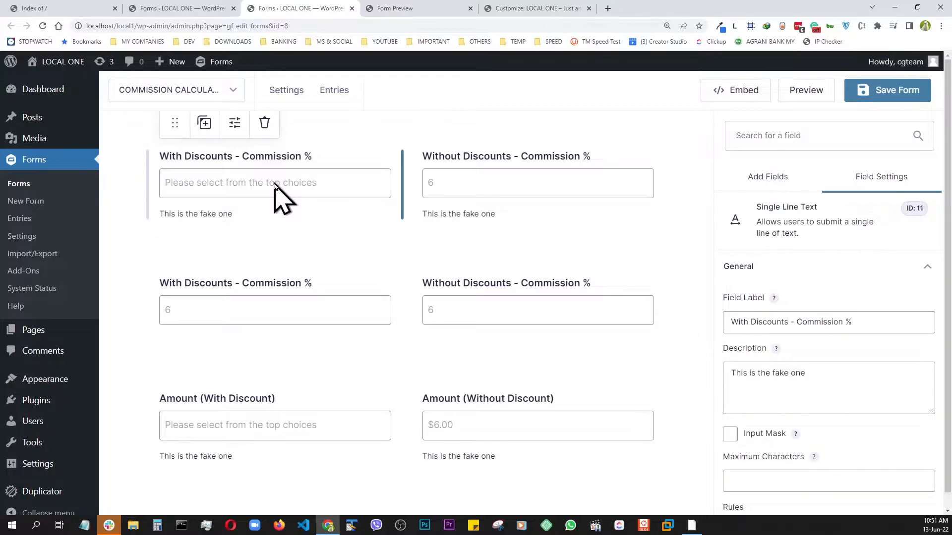
pyautogui.scroll(2, 210, 218)
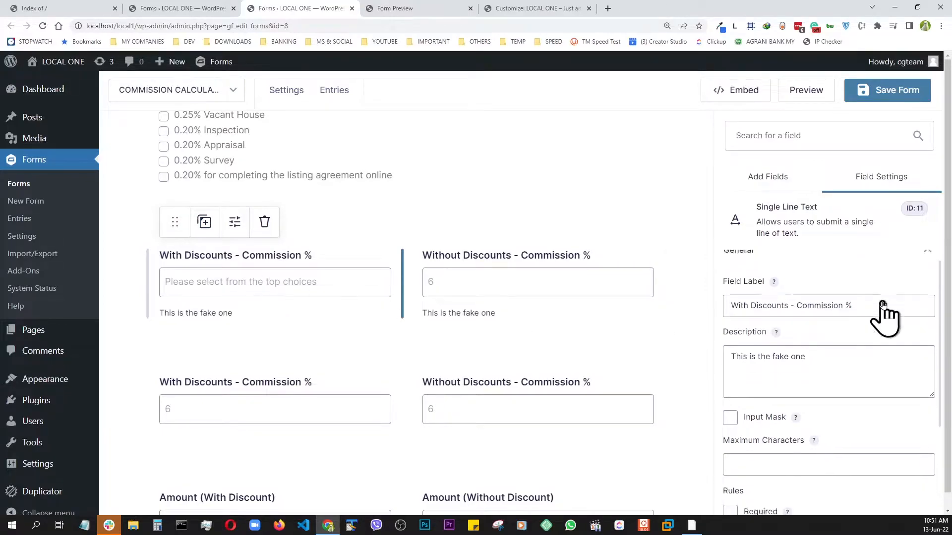
pyautogui.scroll(-3, 882, 309)
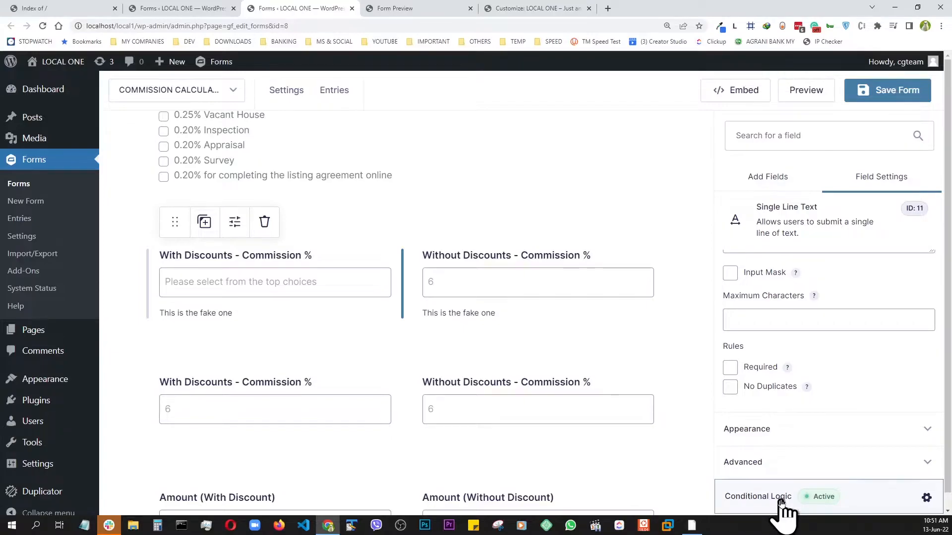
pyautogui.click(781, 502)
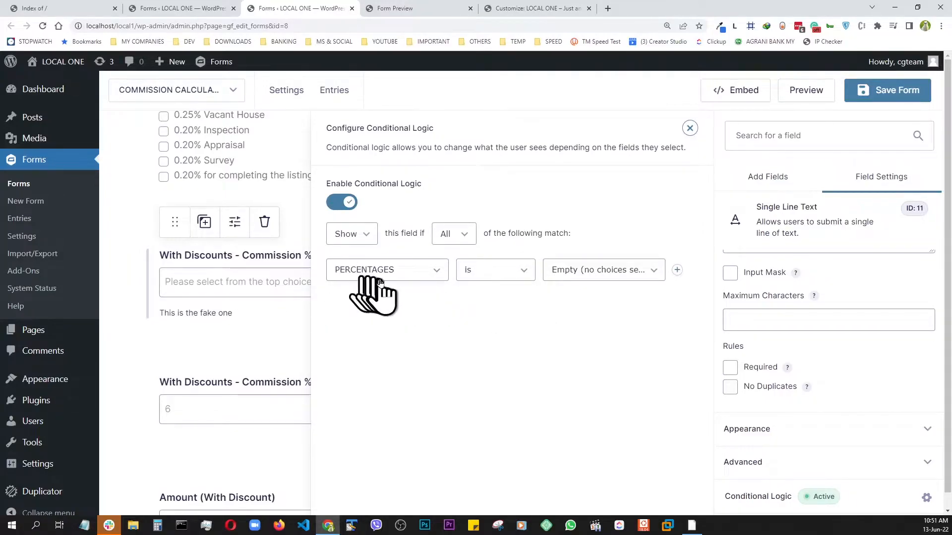
pyautogui.scroll(3, 223, 299)
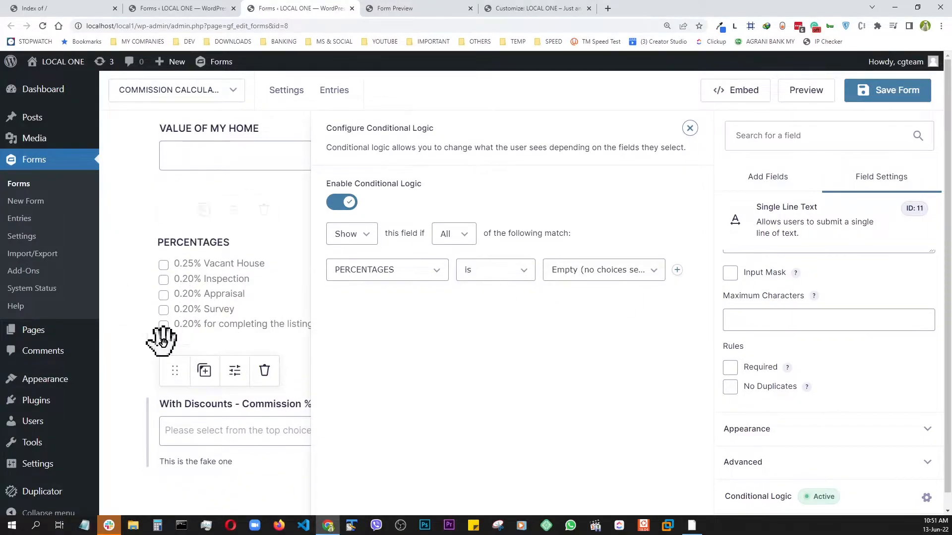
pyautogui.scroll(-2, 162, 342)
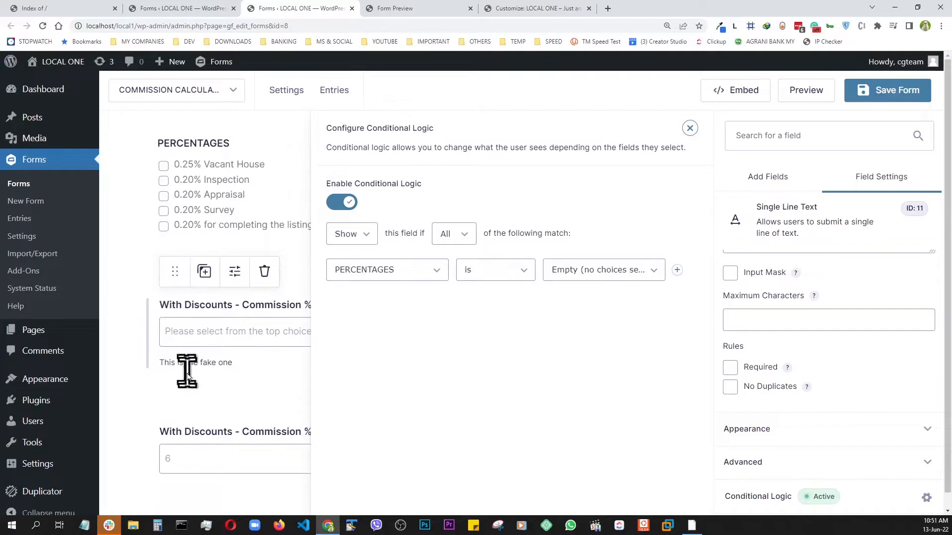
pyautogui.click(133, 327)
# Examine the conditional logic rule of the Without Discounts Commission % text field described as "This is the fake one".
pyautogui.click(469, 331)
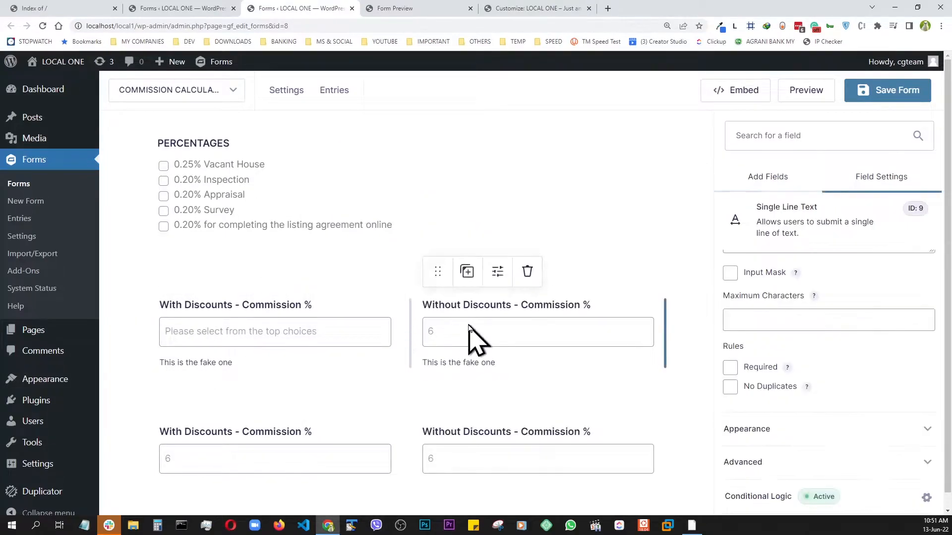
pyautogui.scroll(-1, 817, 360)
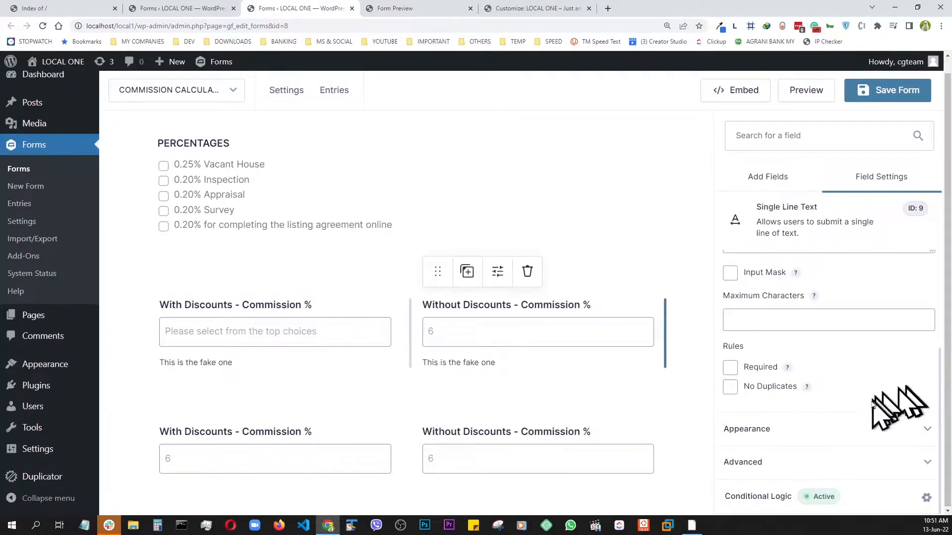
pyautogui.click(828, 494)
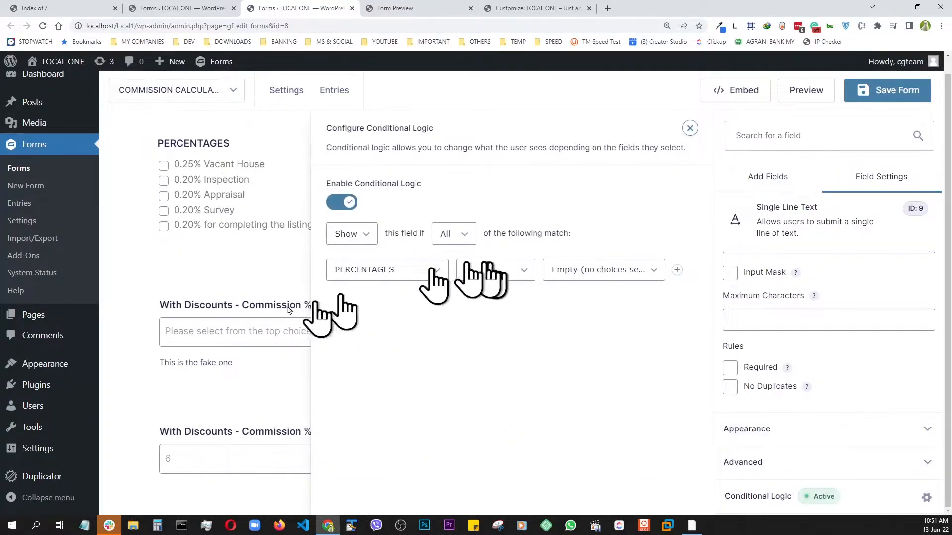
pyautogui.click(137, 304)
# Examine the formula and the conditional logic rule of the With Discounts Commission % number field.
pyautogui.scroll(-2, 135, 300)
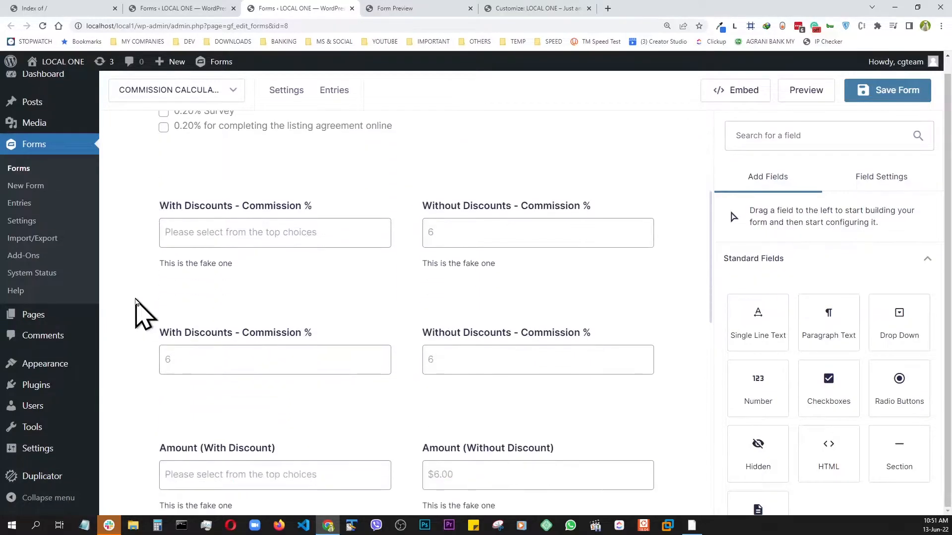
pyautogui.click(223, 361)
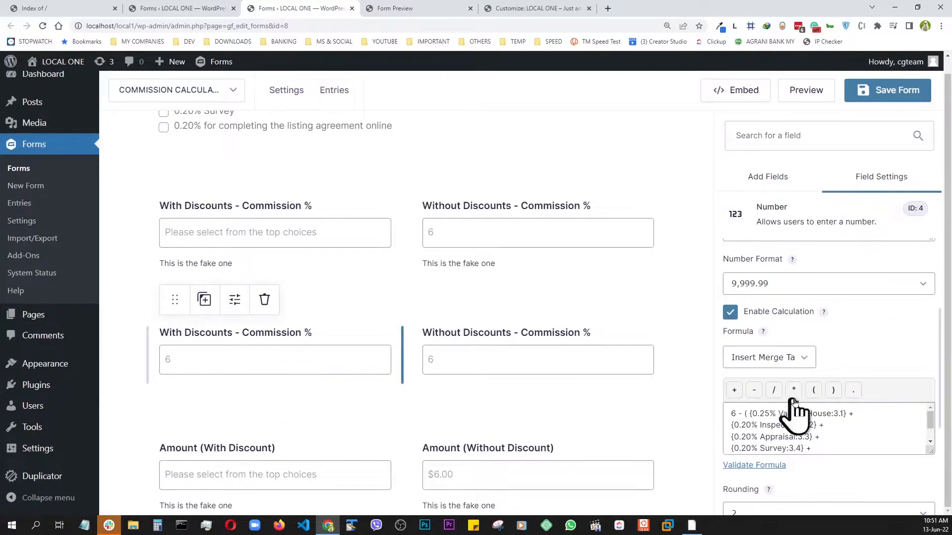
pyautogui.scroll(-4, 803, 416)
pyautogui.click(792, 493)
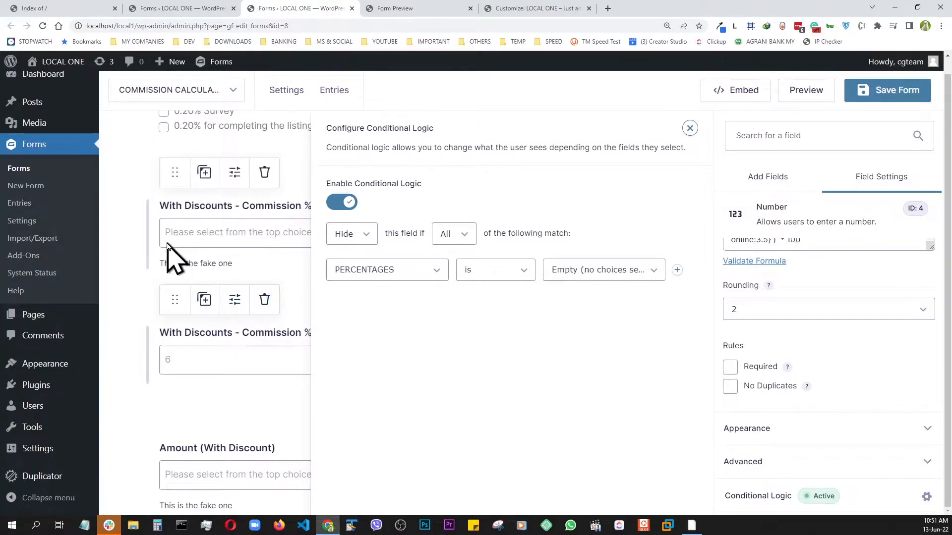
pyautogui.click(119, 306)
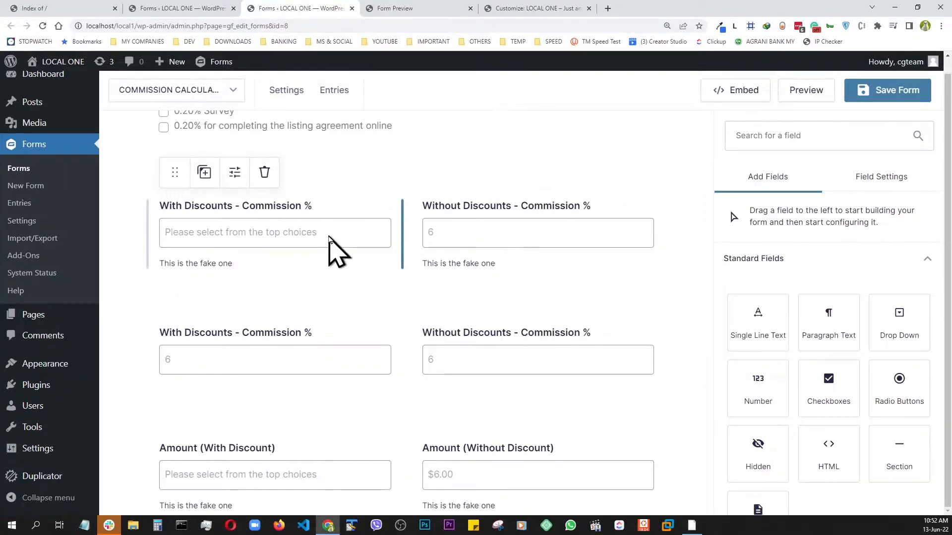
# Compare the Commission % fields on the live calculator with the matching text and number fields in the form editor.
pyautogui.hotkey('alt', 'Tab')
pyautogui.scroll(-1, 346, 263)
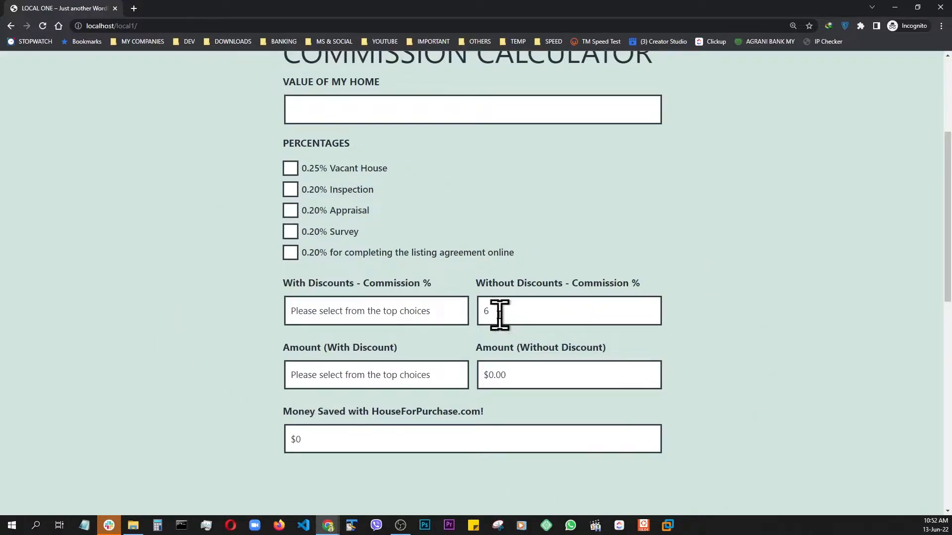
pyautogui.hotkey('alt', 'Tab')
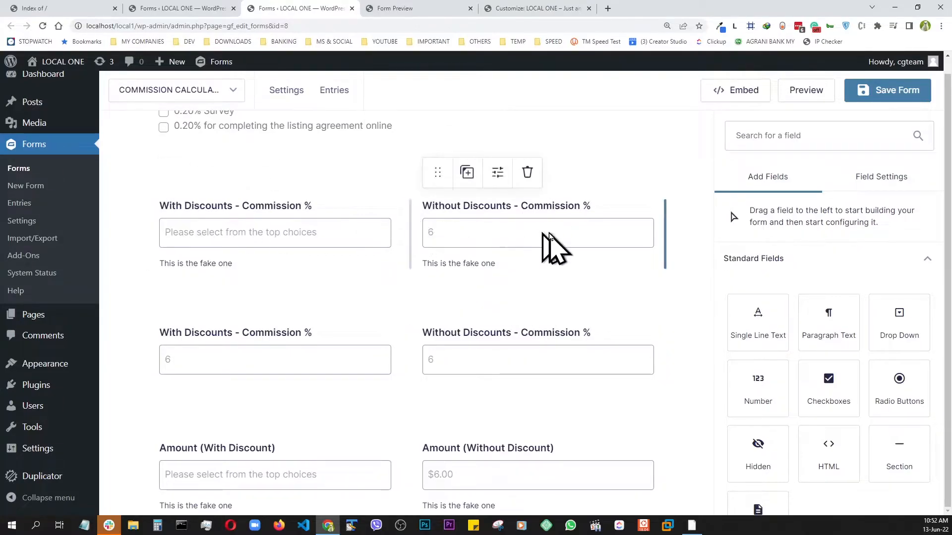
pyautogui.scroll(2, 503, 238)
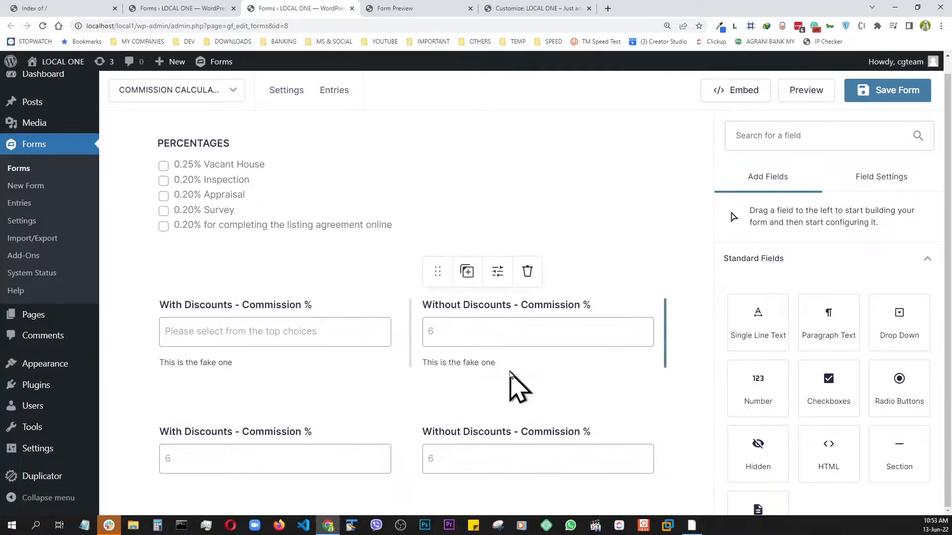
# Test the live calculator with 1000 as VALUE OF MY HOME and the 0.25% Vacant House, 0.20% Inspection and 0.20% Appraisal options.
pyautogui.hotkey('alt', 'Tab')
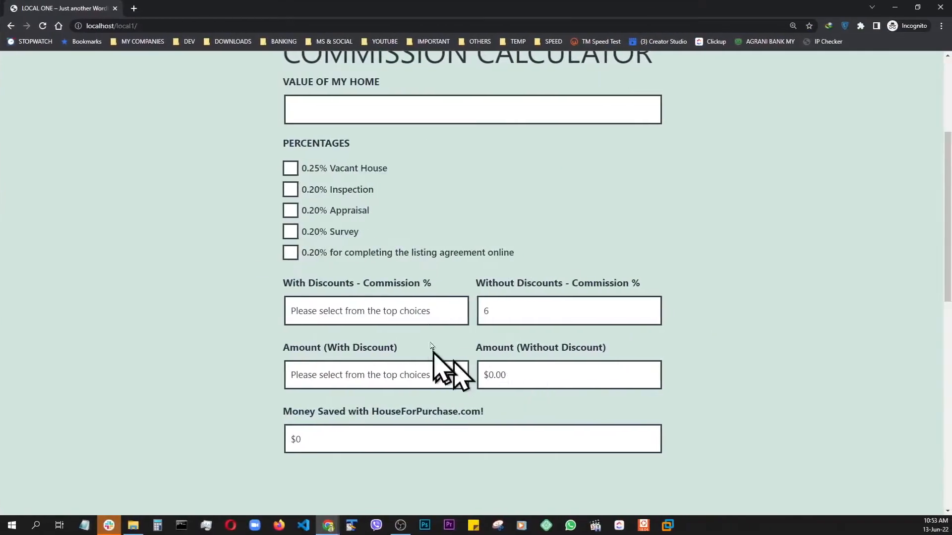
pyautogui.click(313, 110)
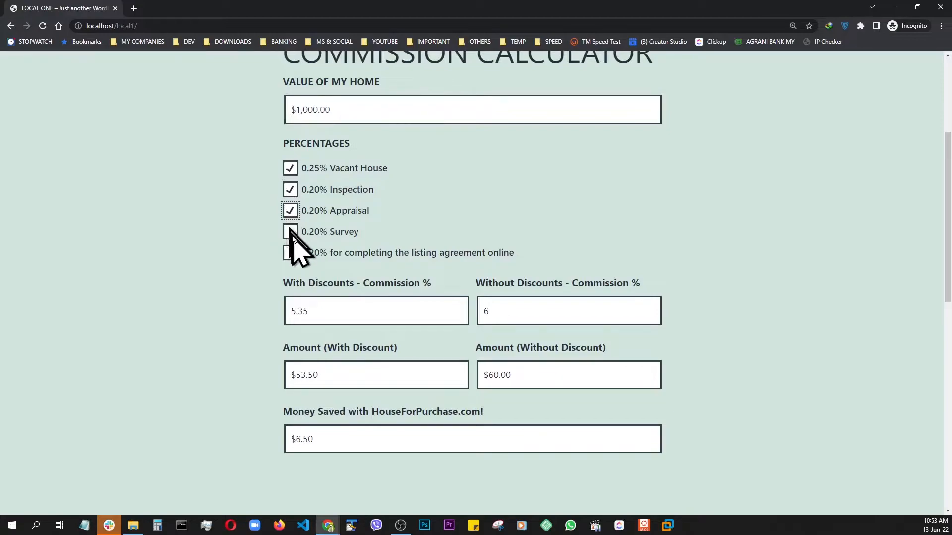
pyautogui.click(290, 169)
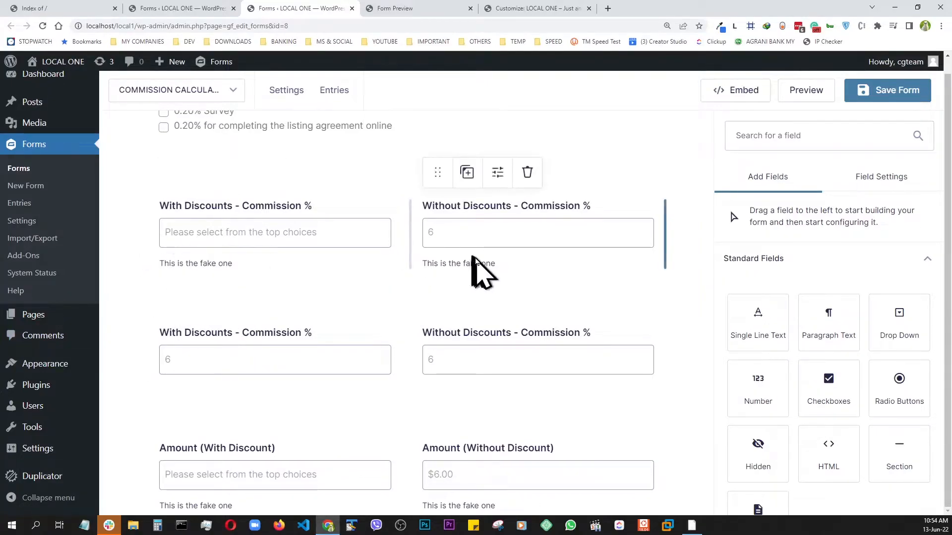
# Check the fake With Discounts text field's description, and in the Form Preview tick and untick 0.25% Vacant House to see the fields swap.
pyautogui.click(254, 255)
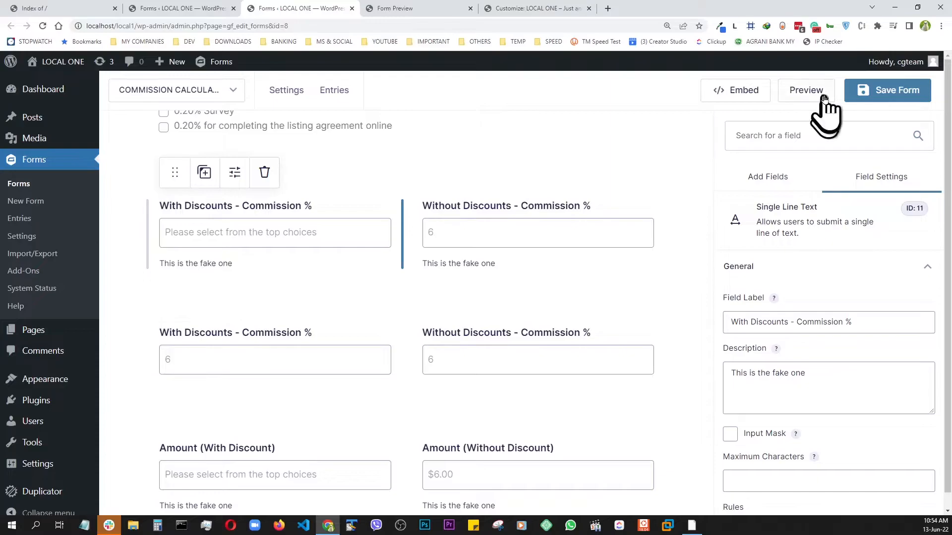
pyautogui.click(448, 8)
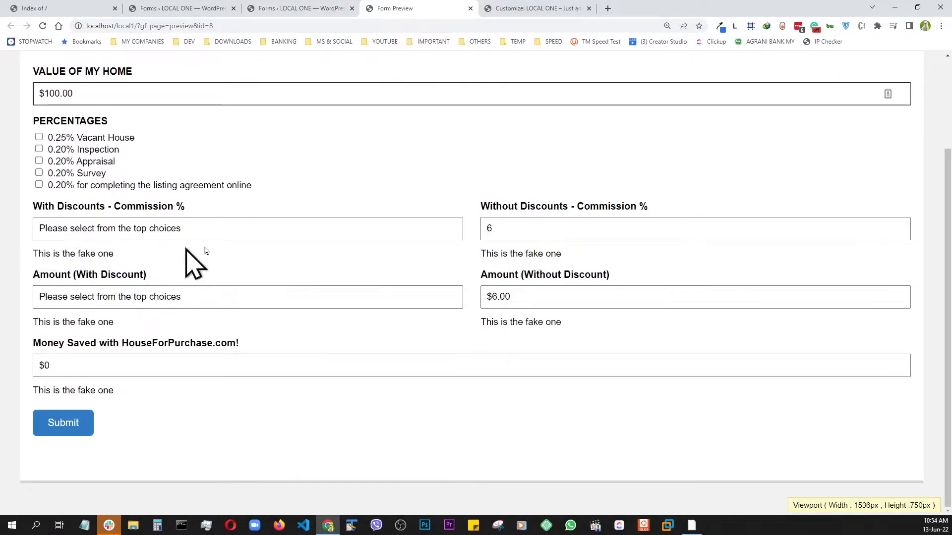
pyautogui.click(38, 137)
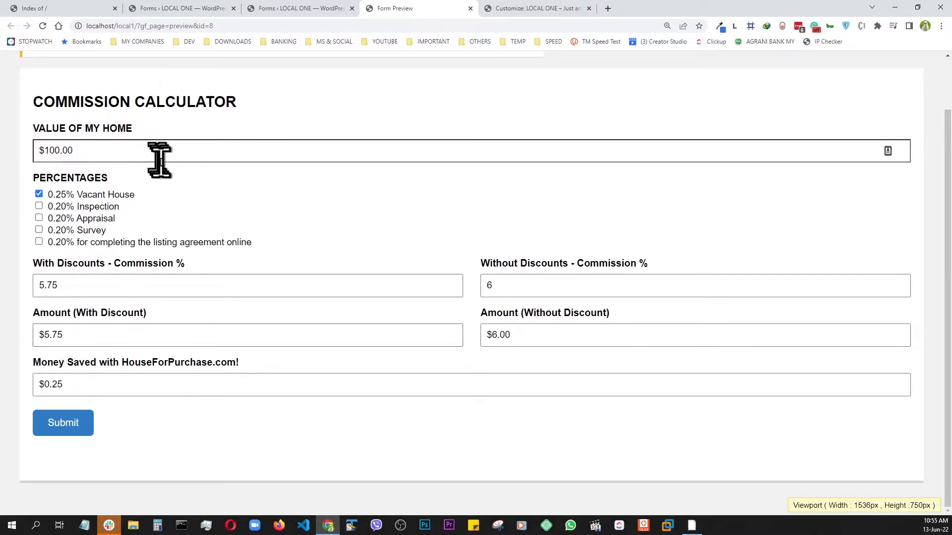
pyautogui.click(40, 195)
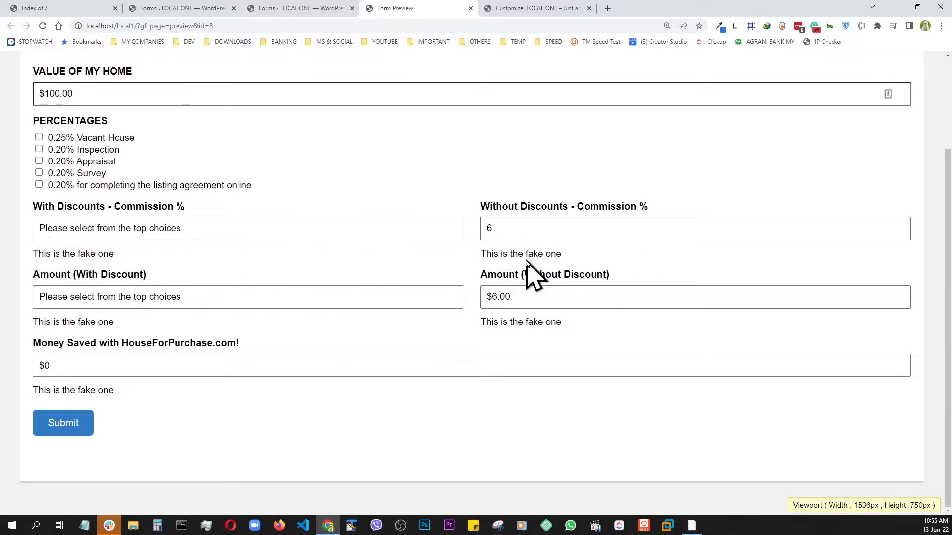
# Compare the Additional CSS rules for .gfield_description and #gform_submit_button_8 and the customizer's rendered calculator with the Form Preview.
pyautogui.click(554, 10)
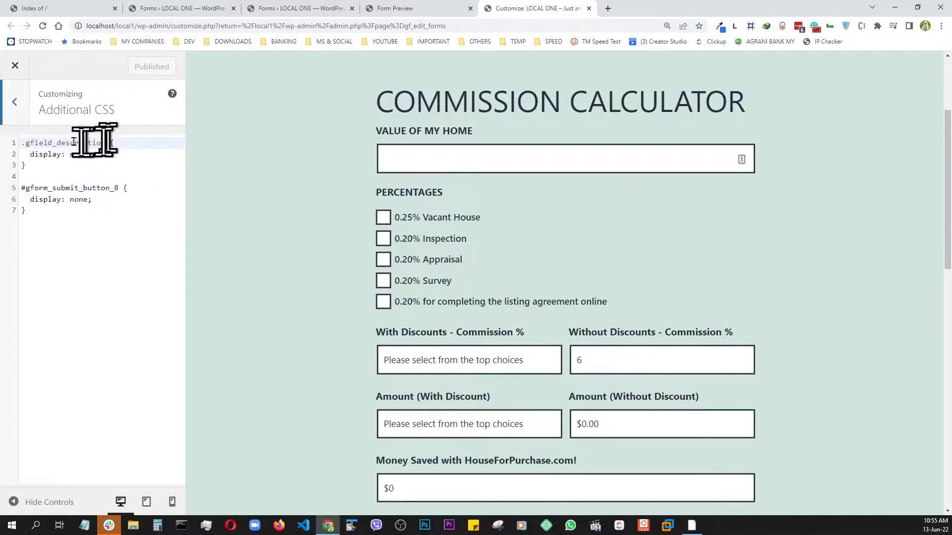
pyautogui.click(392, 9)
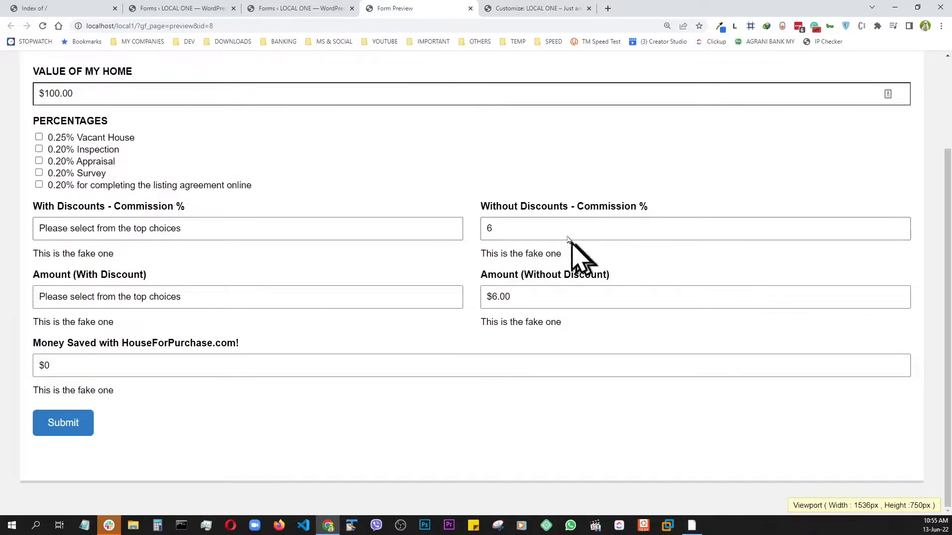
pyautogui.click(539, 12)
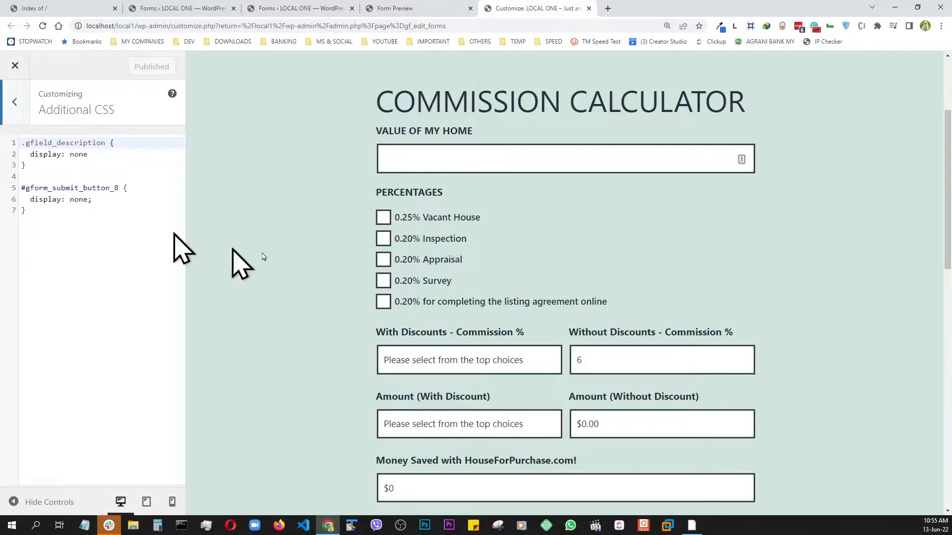
pyautogui.scroll(-1, 522, 269)
pyautogui.scroll(-3, 523, 269)
pyautogui.scroll(2, 516, 278)
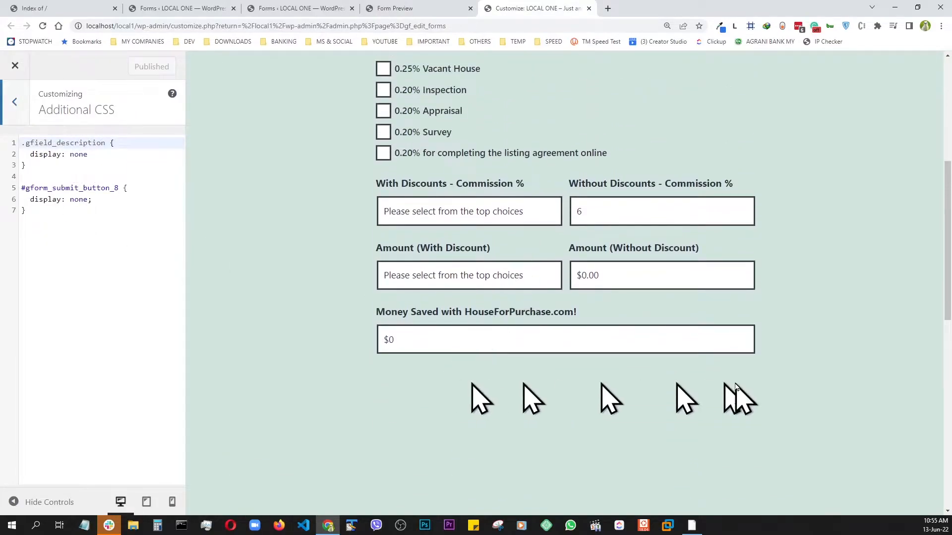
# Inspect the Form Preview's Submit button to find its element id, and return to the Additional CSS in the customizer.
pyautogui.click(433, 8)
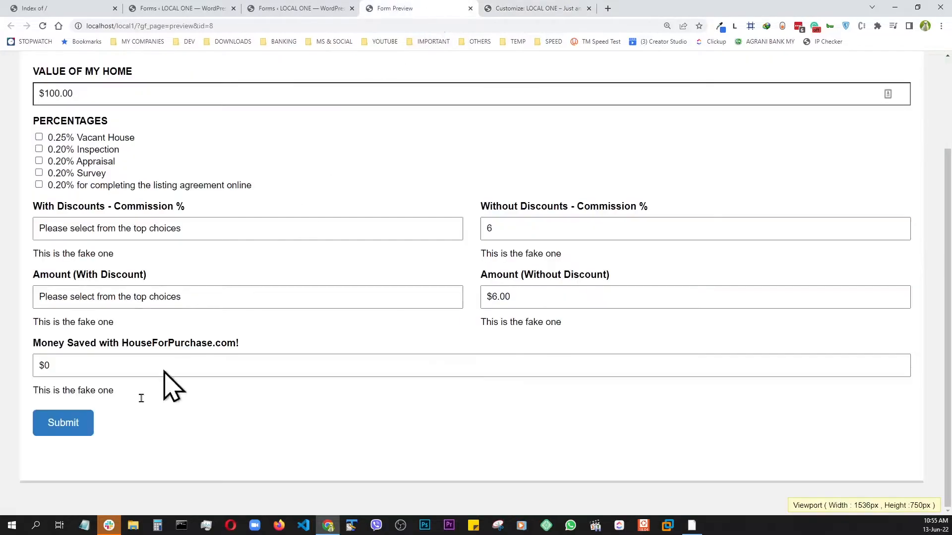
pyautogui.rightClick(70, 424)
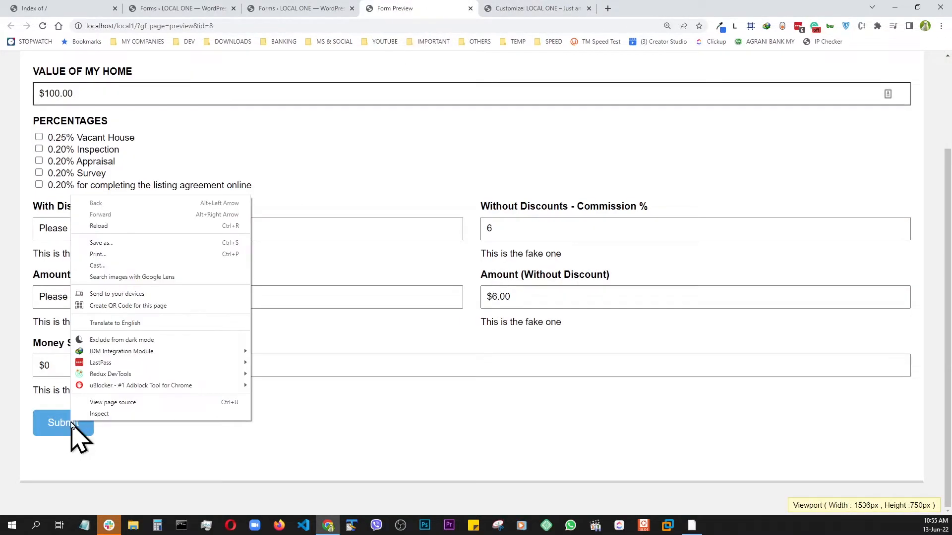
pyautogui.click(119, 406)
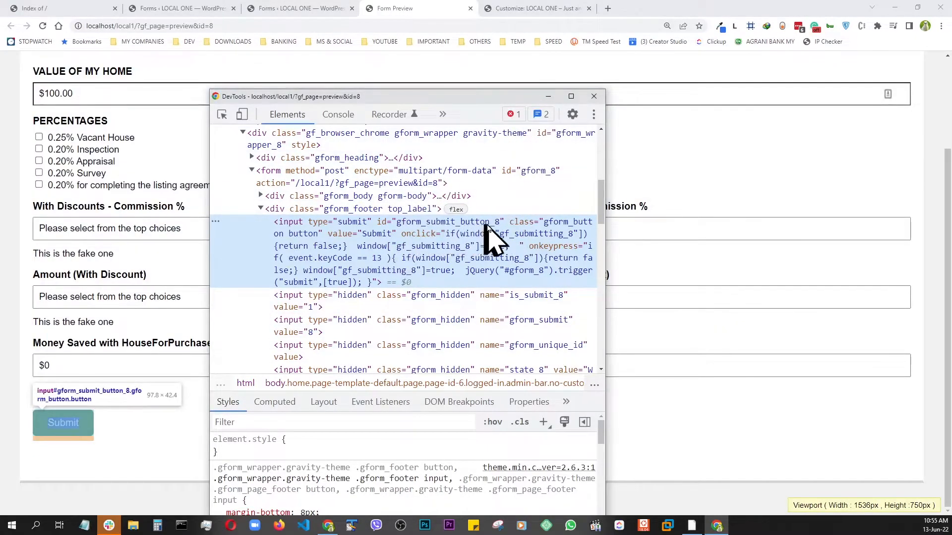
pyautogui.moveTo(454, 97); pyautogui.dragTo(951, 93)
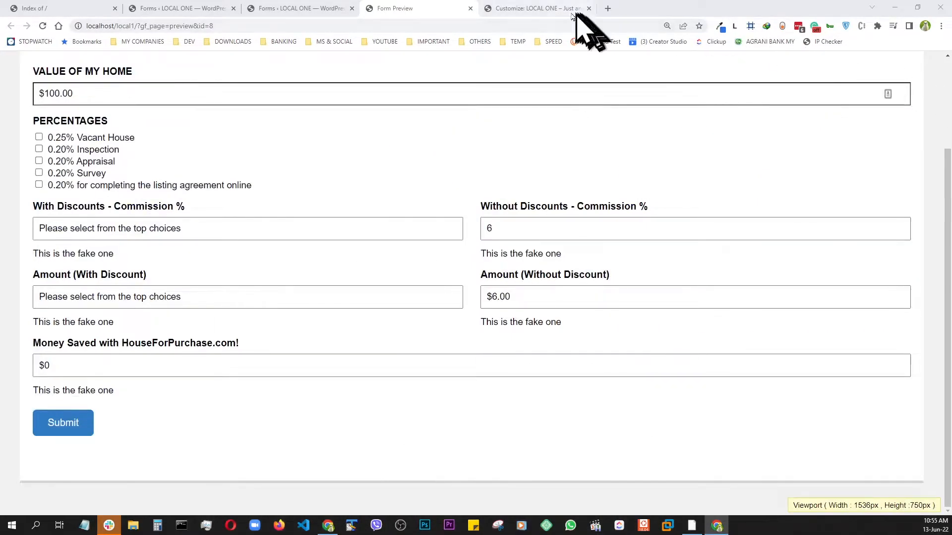
pyautogui.click(559, 9)
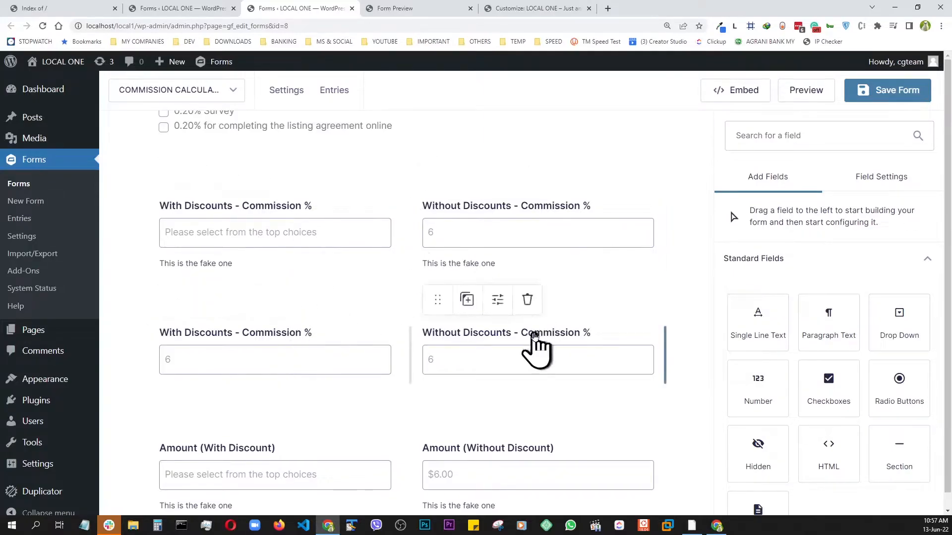
# In the form editor, view the lower With Discounts - Commission % field's settings and check the PERCENTAGES choices' labels and values.
pyautogui.scroll(-1, 551, 273)
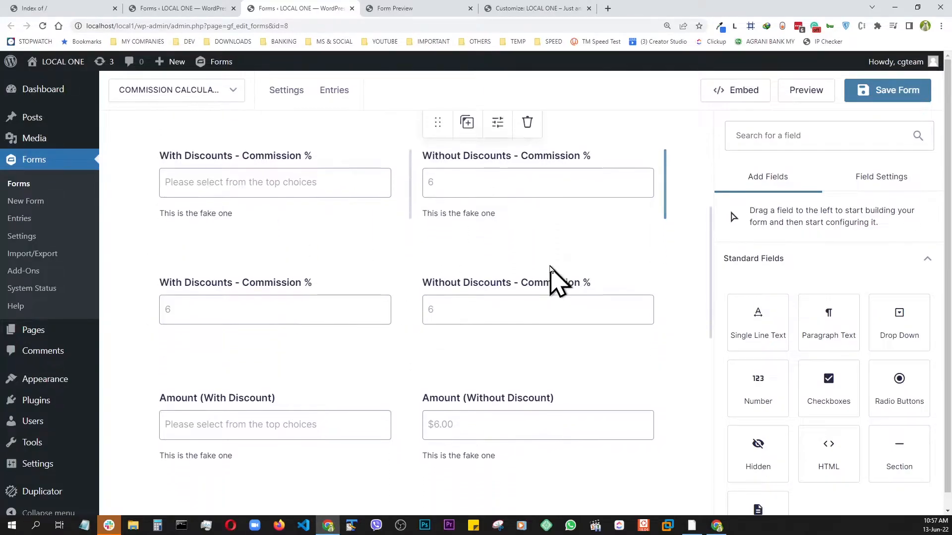
pyautogui.scroll(-1, 551, 273)
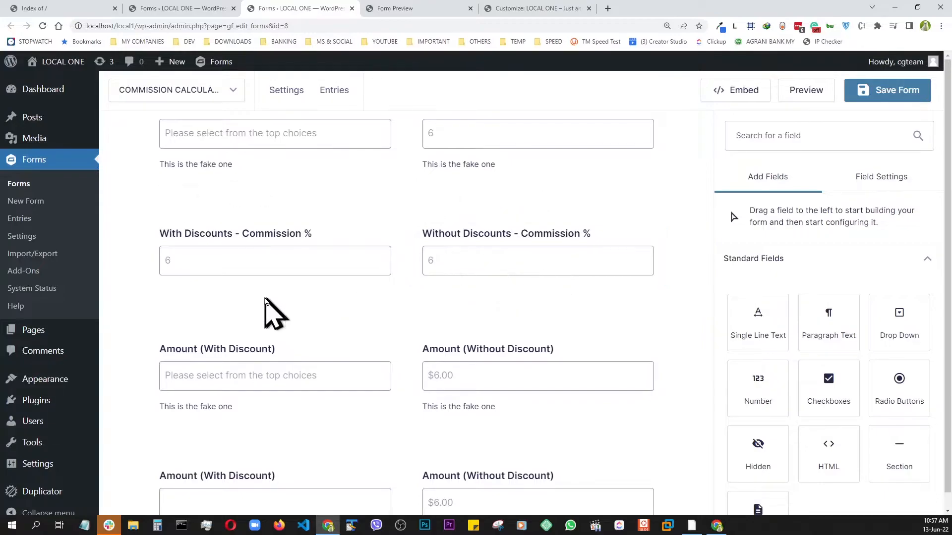
pyautogui.click(232, 261)
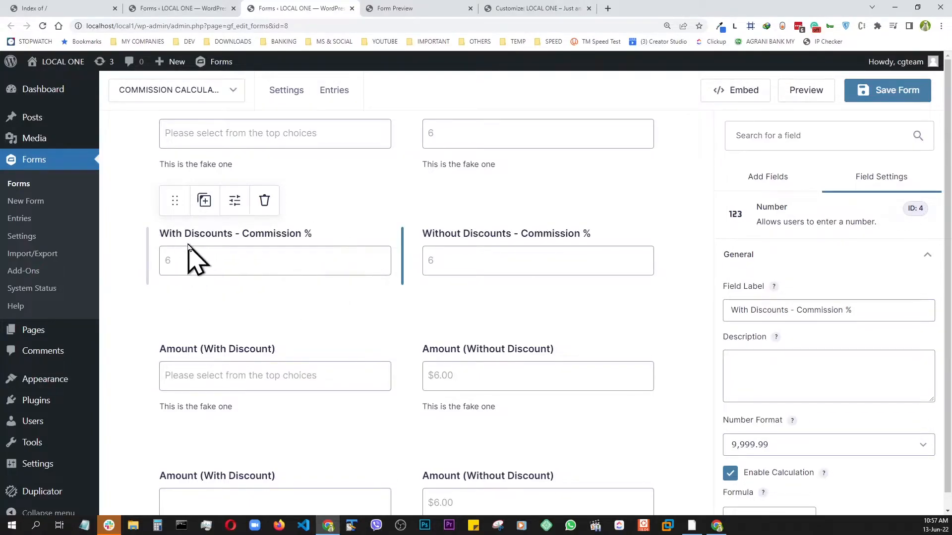
pyautogui.scroll(4, 193, 255)
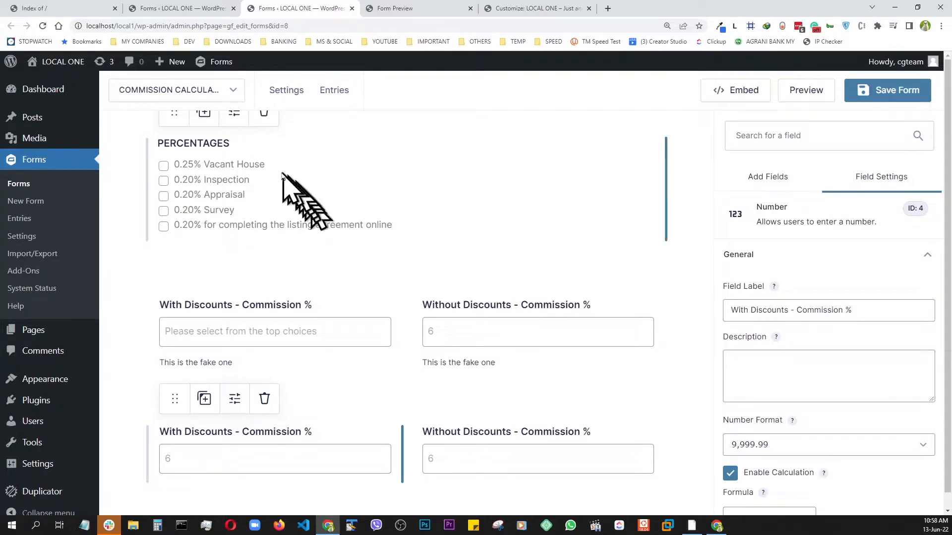
pyautogui.click(300, 203)
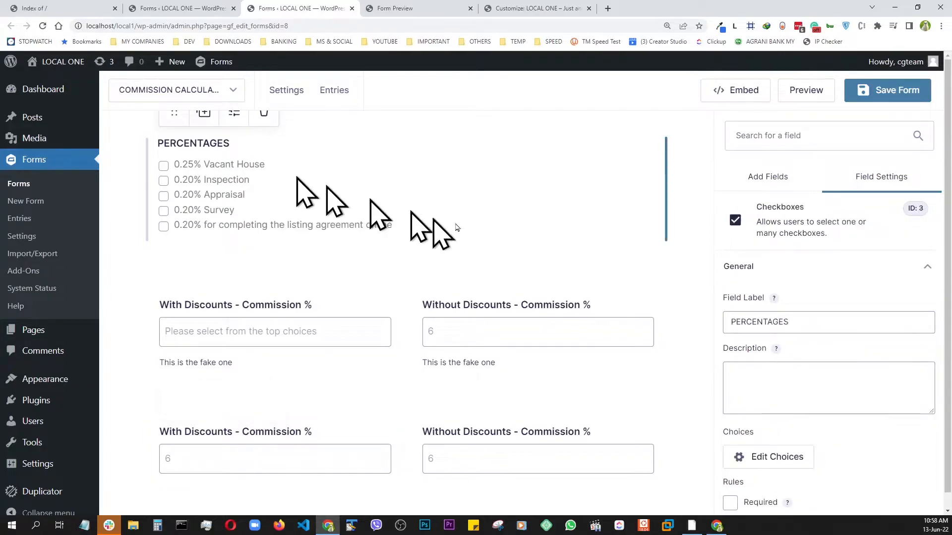
pyautogui.click(775, 457)
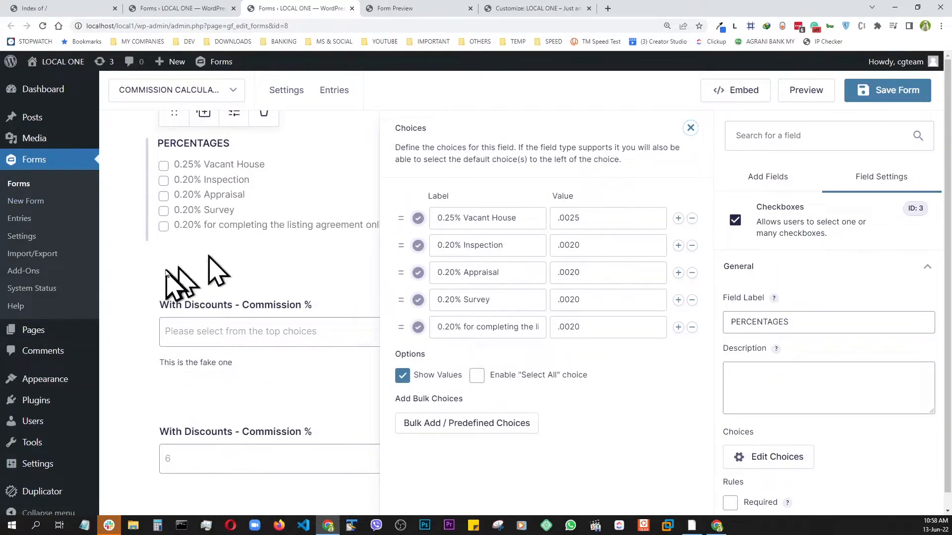
pyautogui.click(685, 131)
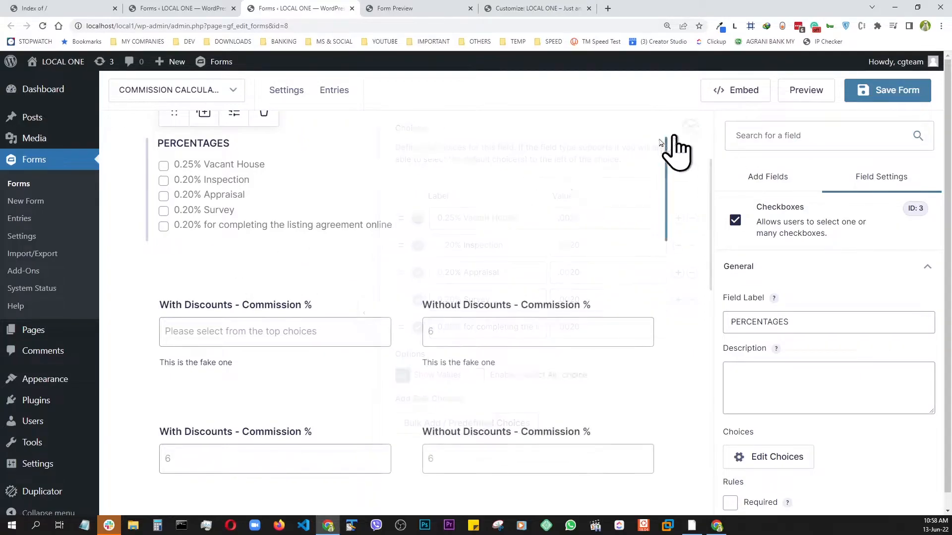
# Review the calculation formula of the lower With Discounts - Commission % field, comparing its available merge tags with the form's fields.
pyautogui.scroll(-4, 282, 253)
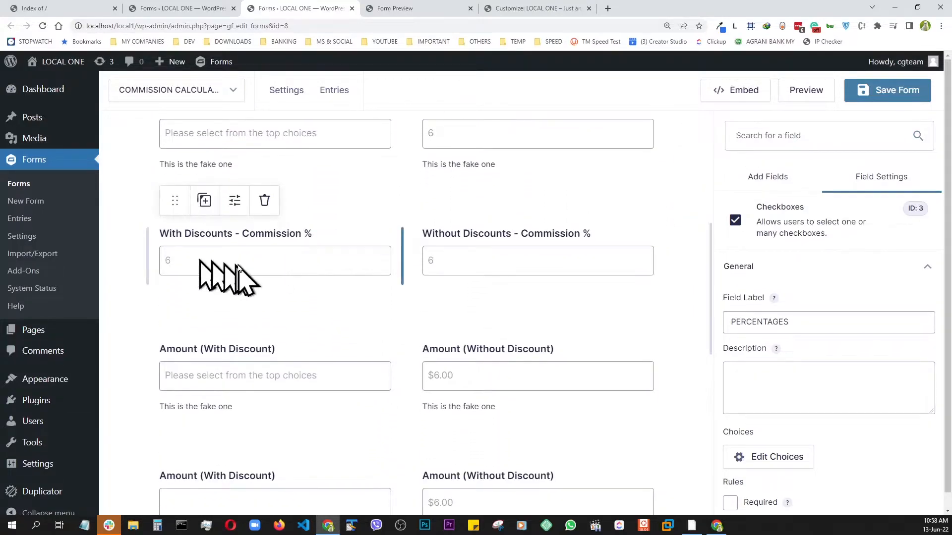
pyautogui.click(238, 270)
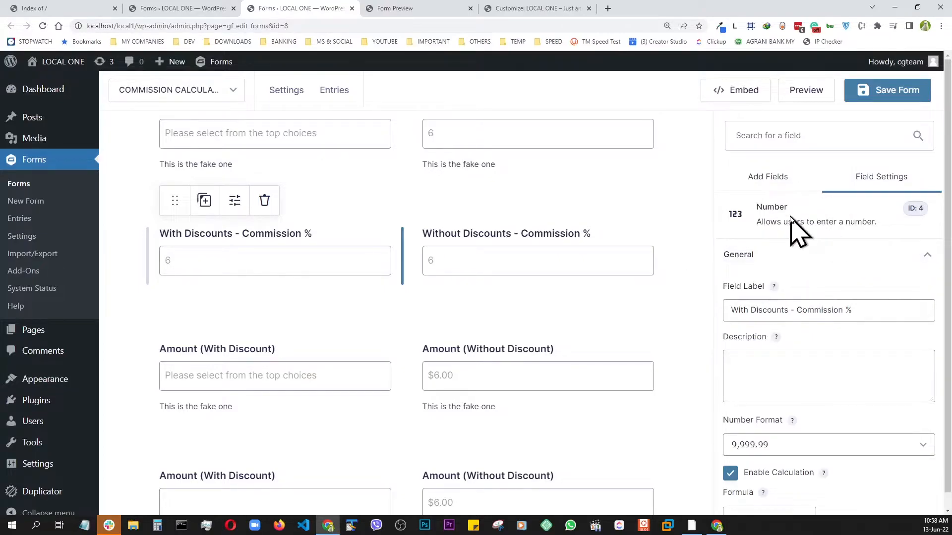
pyautogui.scroll(-3, 827, 258)
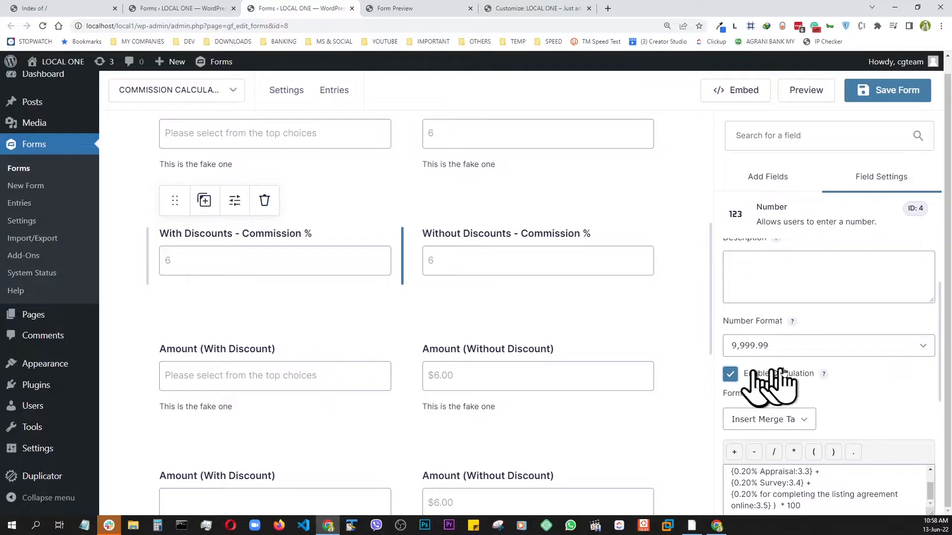
pyautogui.scroll(-2, 838, 381)
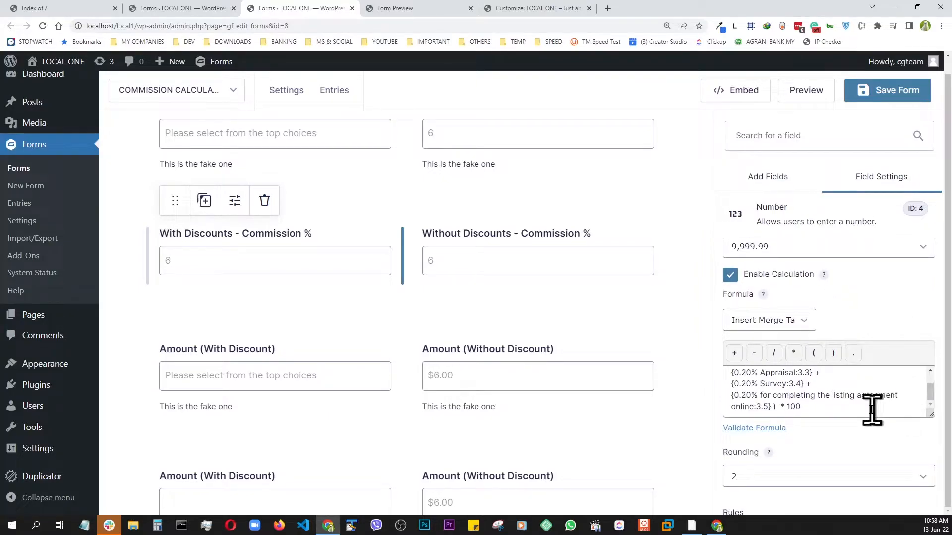
pyautogui.scroll(1, 833, 405)
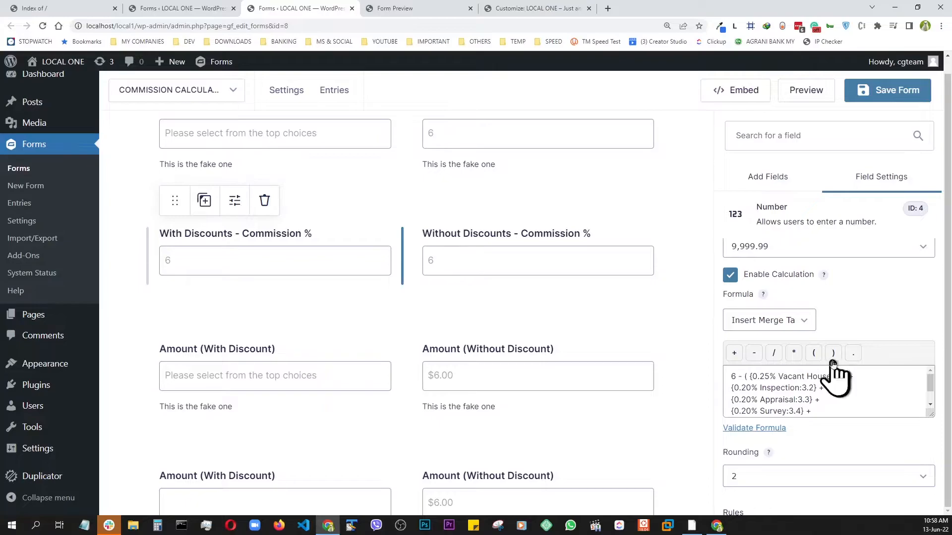
pyautogui.click(812, 323)
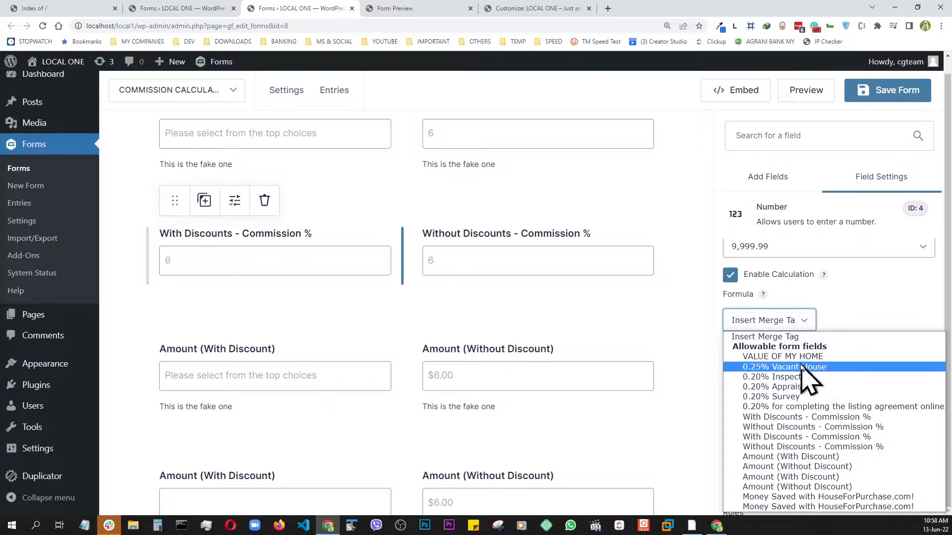
pyautogui.scroll(3, 594, 337)
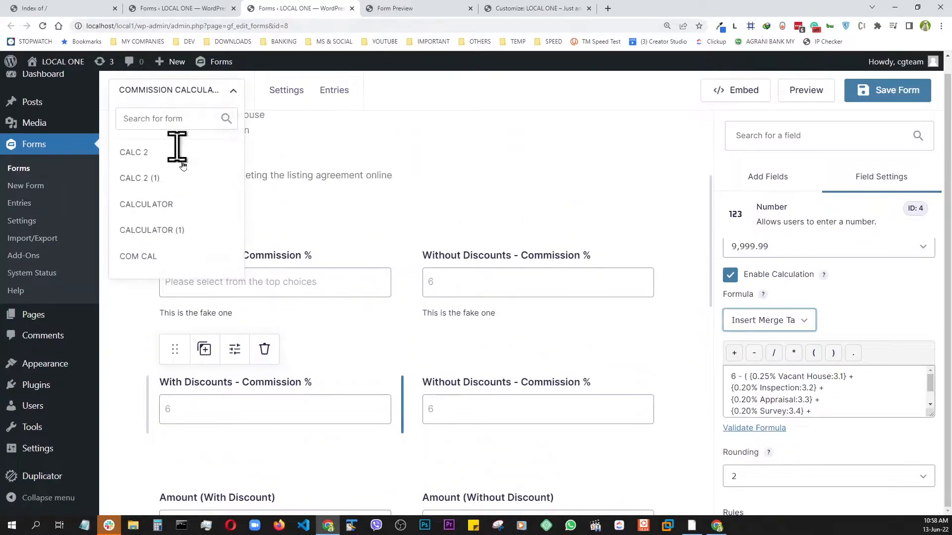
pyautogui.scroll(2, 310, 203)
pyautogui.scroll(2, 339, 144)
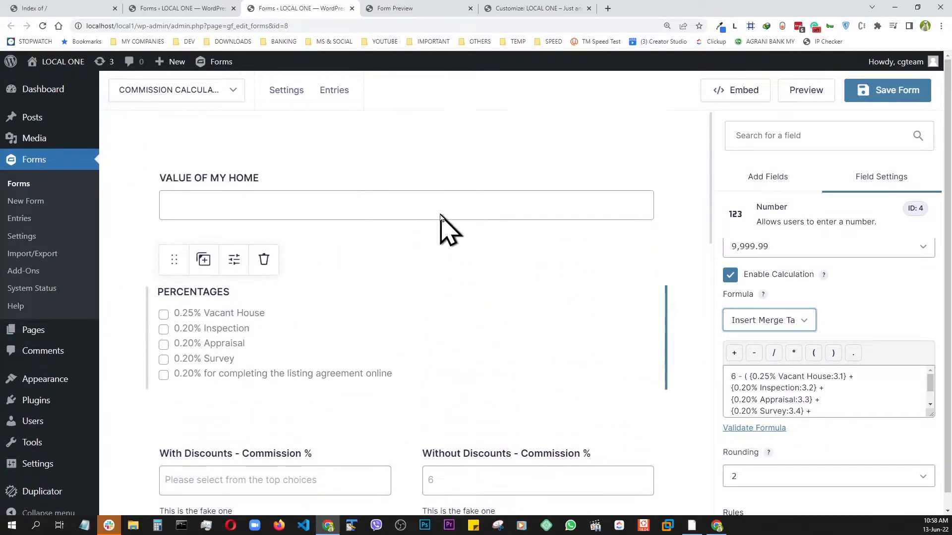
pyautogui.scroll(-3, 242, 354)
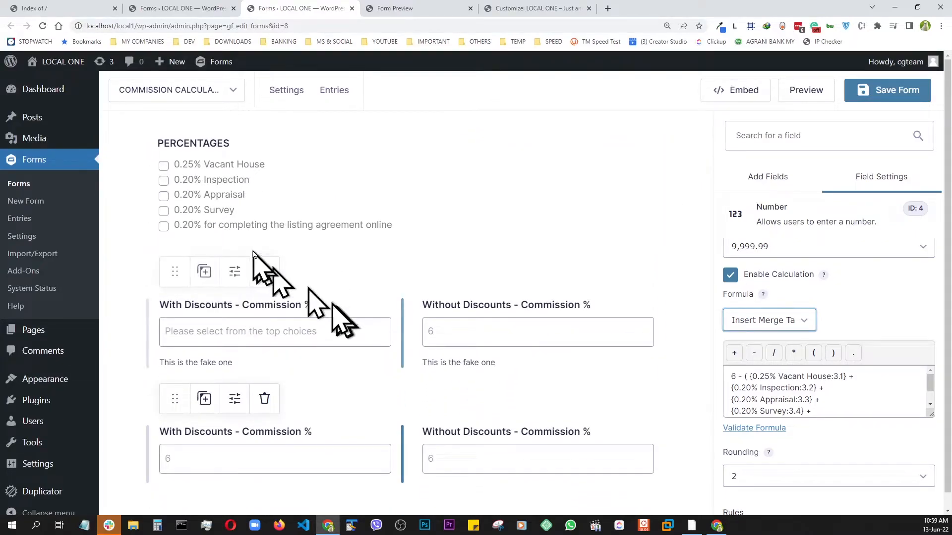
pyautogui.scroll(-1, 282, 275)
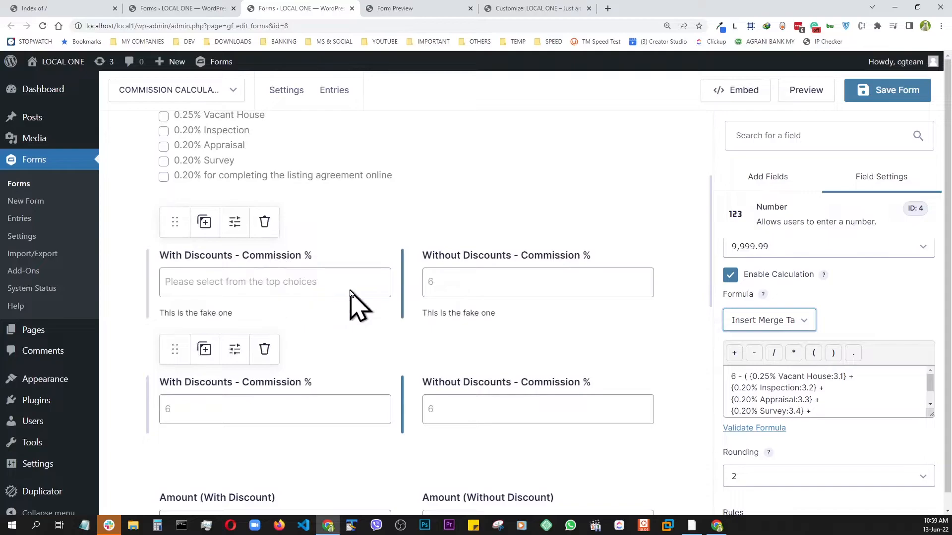
pyautogui.scroll(1, 258, 161)
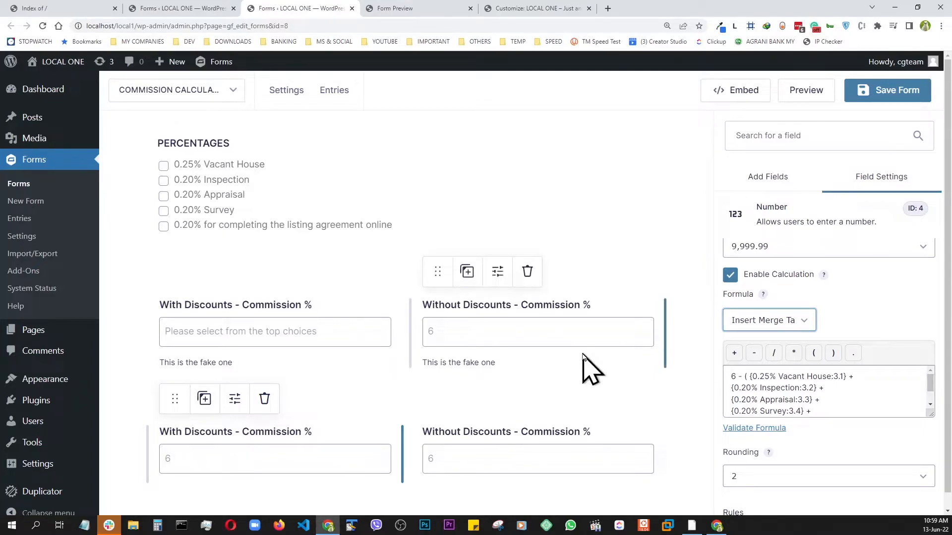
# Switch to the live calculator and test it with 100 as VALUE OF MY HOME and the 0.25% Vacant House option.
pyautogui.press('ctrl+super+Right')
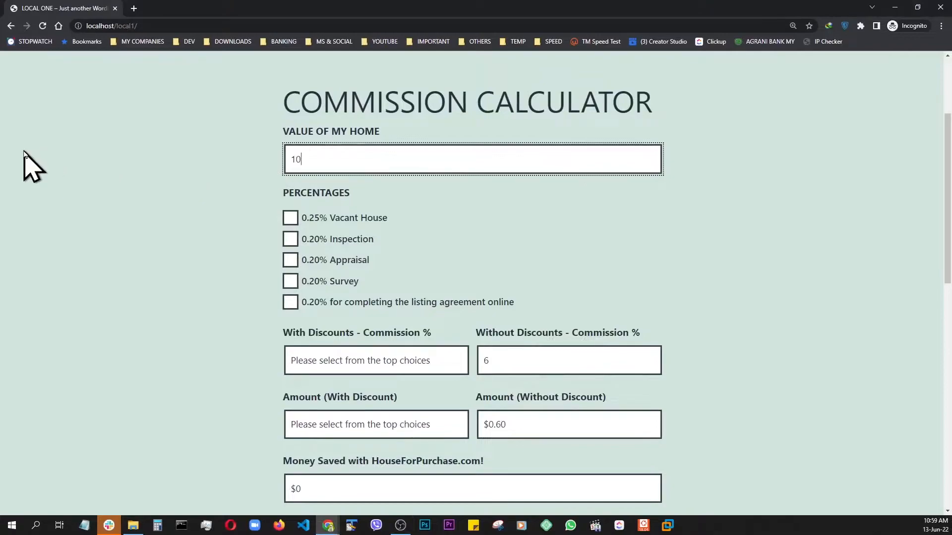
pyautogui.write('0')
pyautogui.click(290, 218)
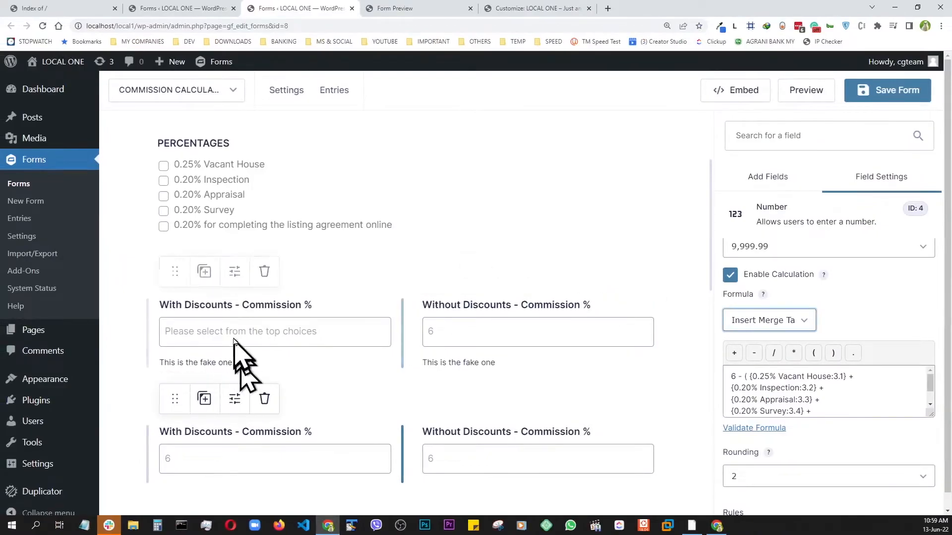
# Back in the form editor, examine the merge tag list for the With Discounts - Commission % formula and read the formula through.
pyautogui.scroll(-2, 234, 342)
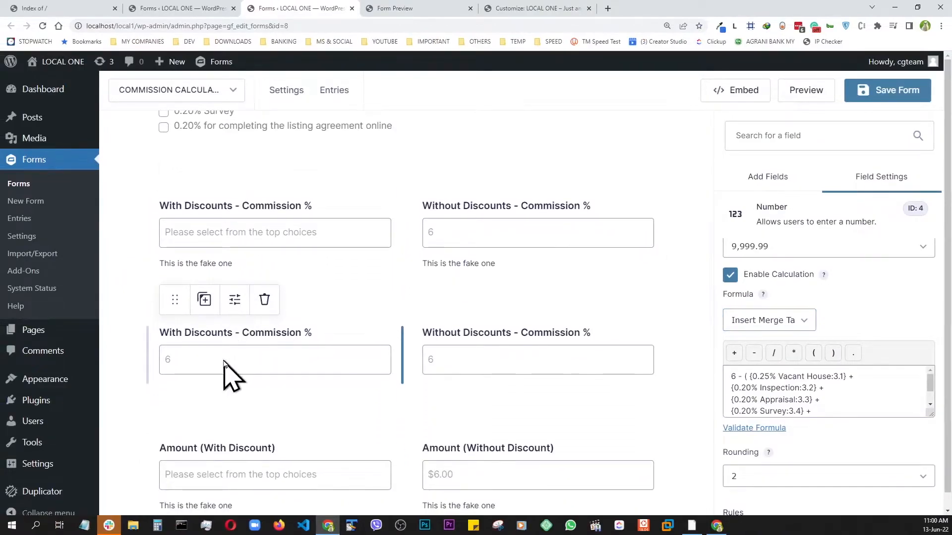
pyautogui.scroll(-1, 876, 395)
pyautogui.scroll(2, 875, 395)
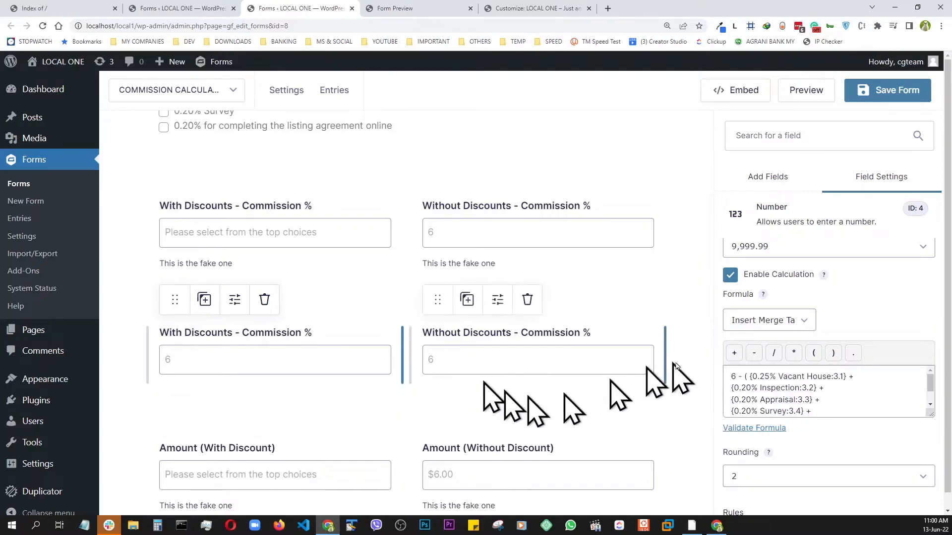
pyautogui.click(768, 327)
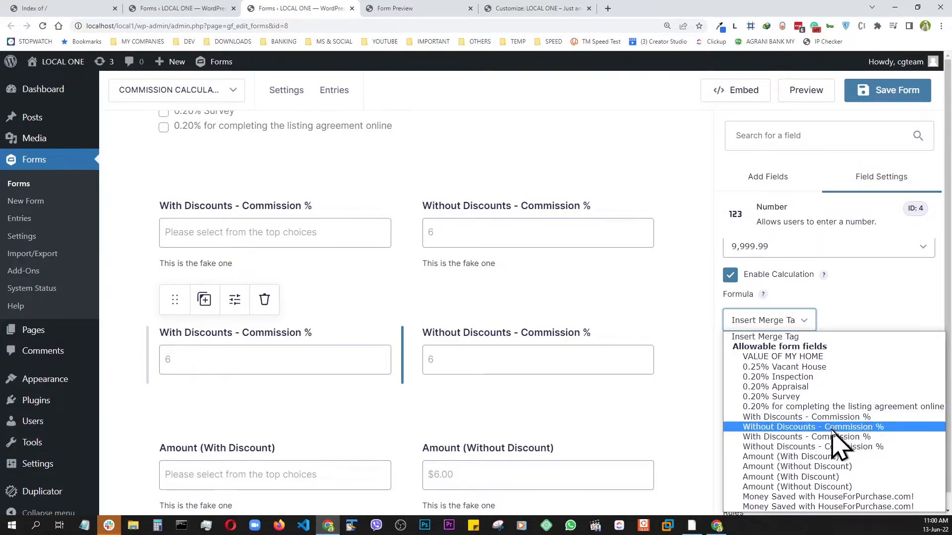
pyautogui.click(871, 315)
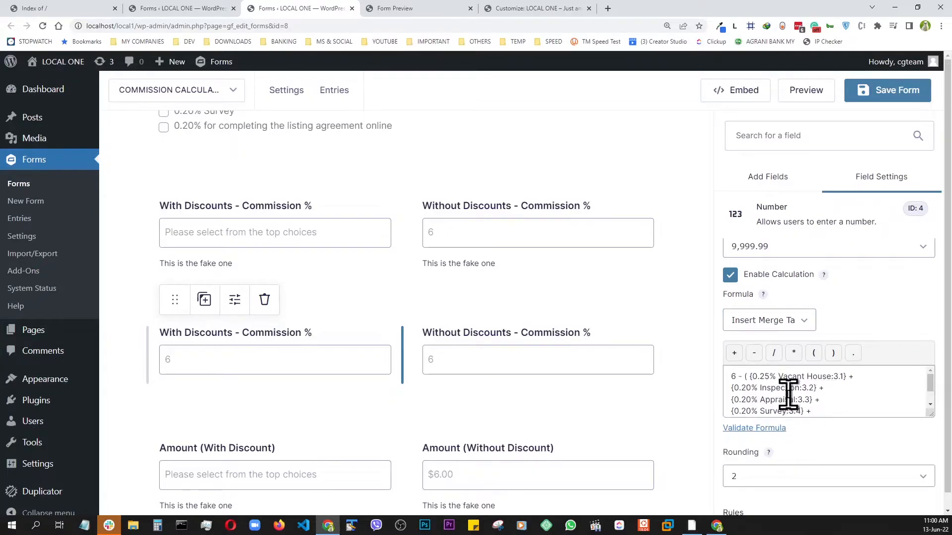
pyautogui.scroll(-2, 803, 404)
pyautogui.scroll(2, 803, 404)
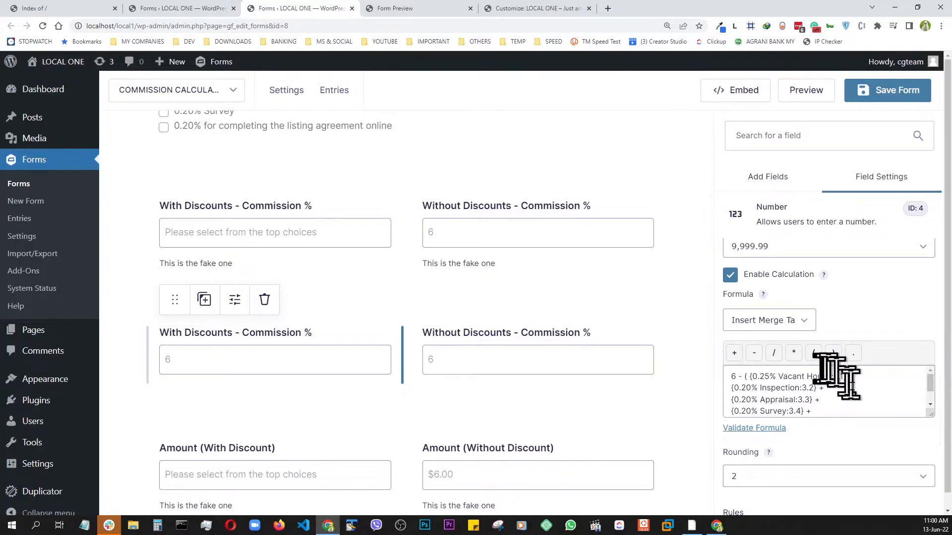
# Match the PERCENTAGES options with their merge tags in the With Discounts - Commission % formula, through to the closing * 100.
pyautogui.scroll(3, 446, 362)
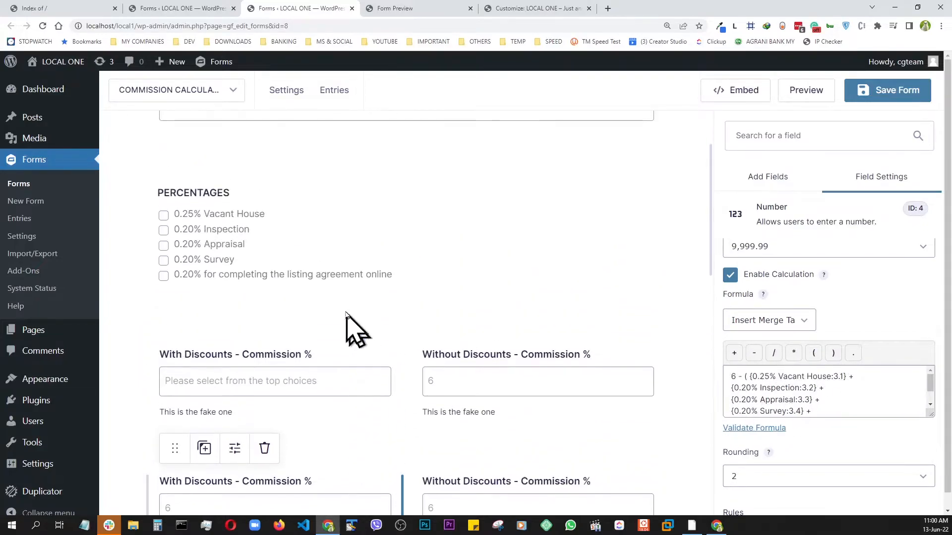
pyautogui.scroll(-2, 637, 332)
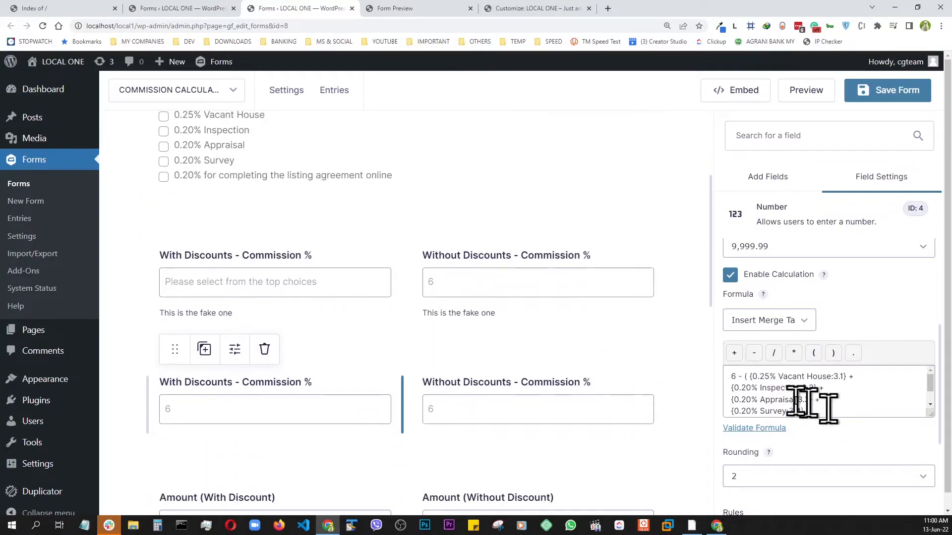
pyautogui.click(774, 320)
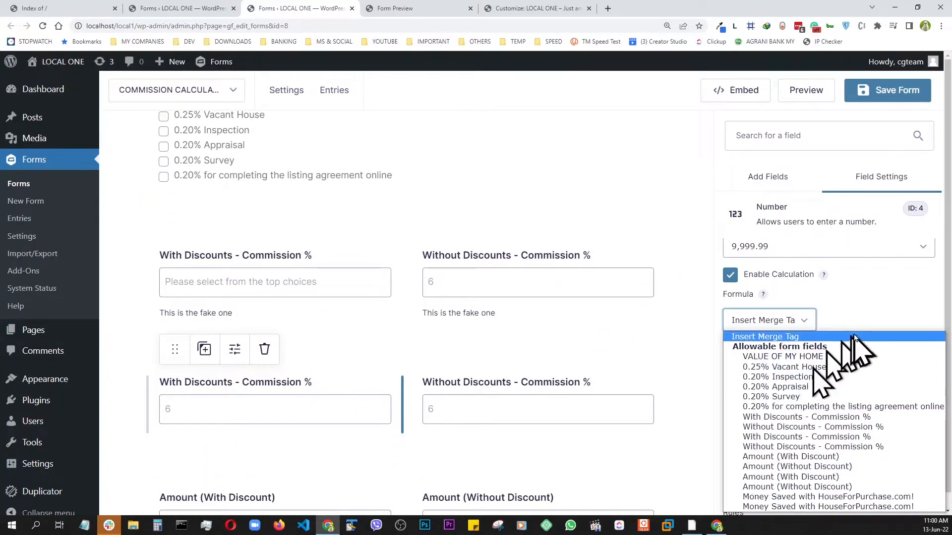
pyautogui.click(864, 337)
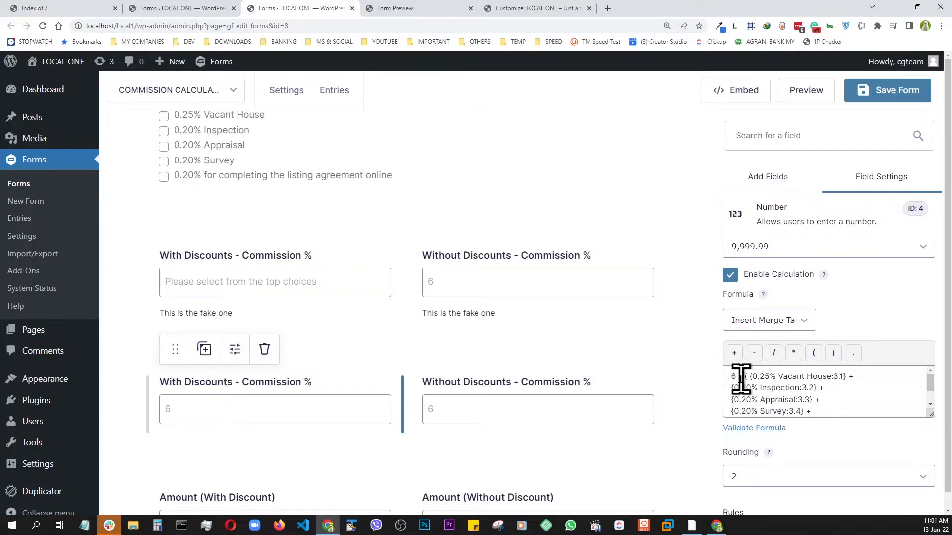
pyautogui.scroll(-2, 741, 379)
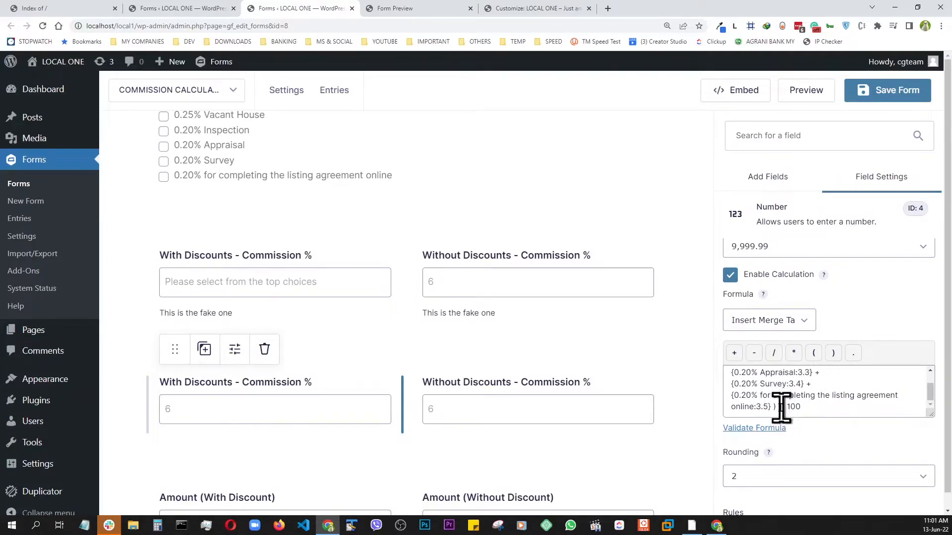
# Recheck the values assigned to the PERCENTAGES choices, and close the choice editor.
pyautogui.scroll(3, 276, 298)
pyautogui.click(276, 297)
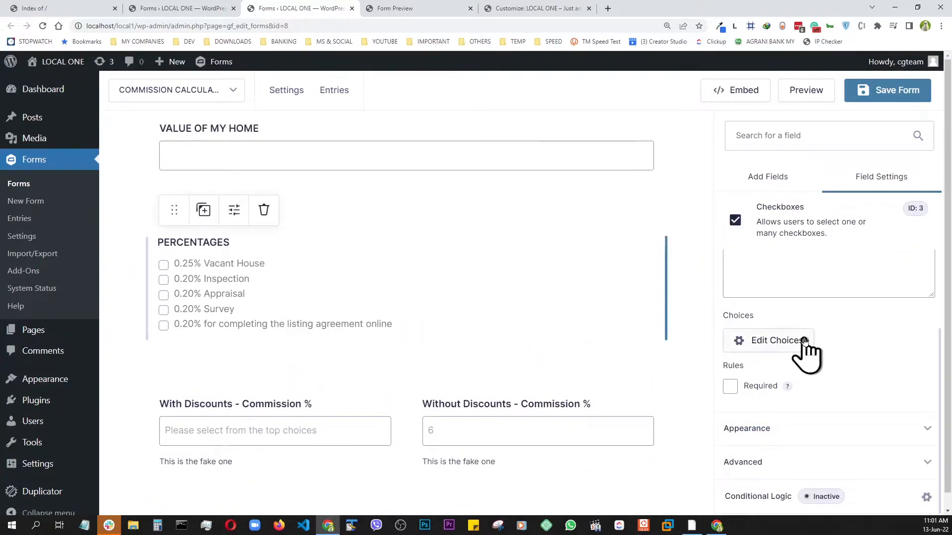
pyautogui.click(796, 341)
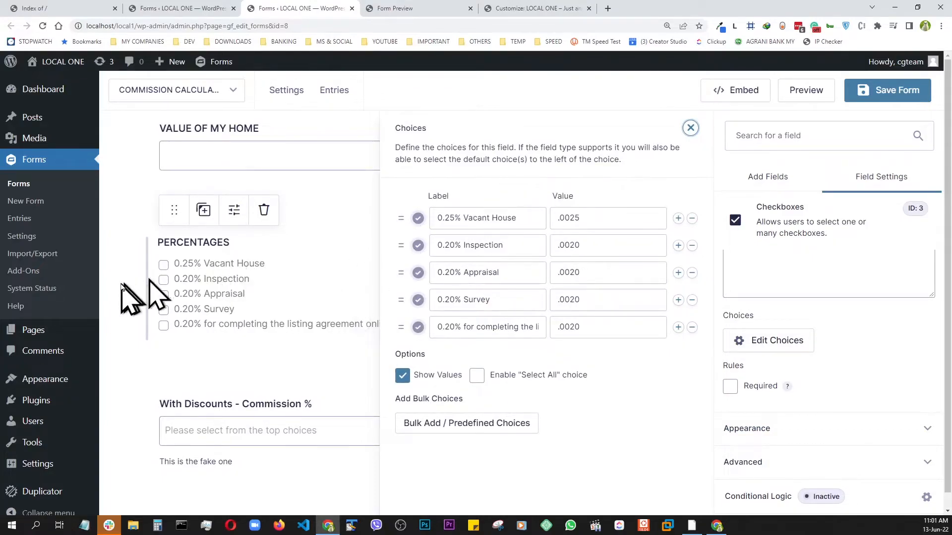
pyautogui.click(125, 290)
# Recheck the end of the With Discounts - Commission % formula, and open the settings of the lower Without Discounts - Commission % field.
pyautogui.scroll(-3, 235, 346)
pyautogui.scroll(-1, 238, 357)
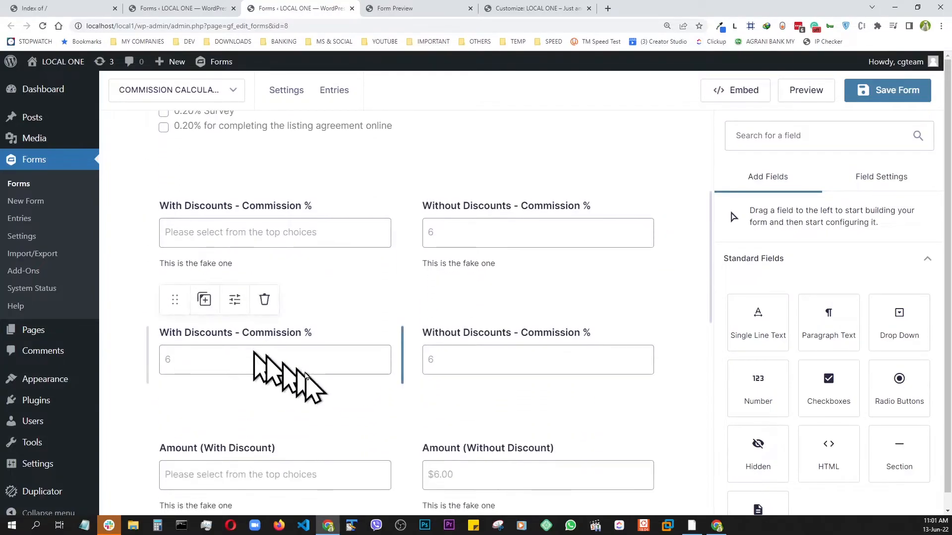
pyautogui.click(310, 388)
pyautogui.scroll(-2, 843, 446)
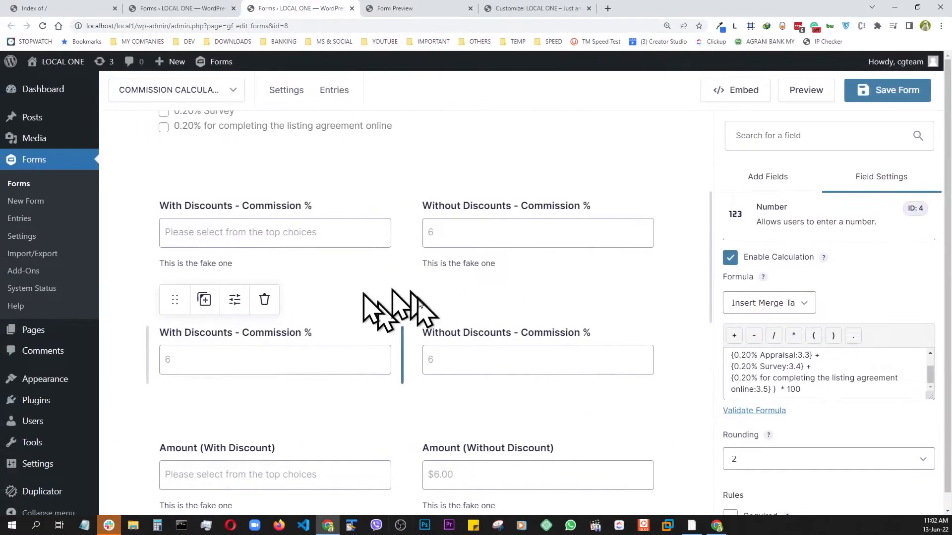
pyautogui.click(486, 358)
pyautogui.scroll(5, 752, 319)
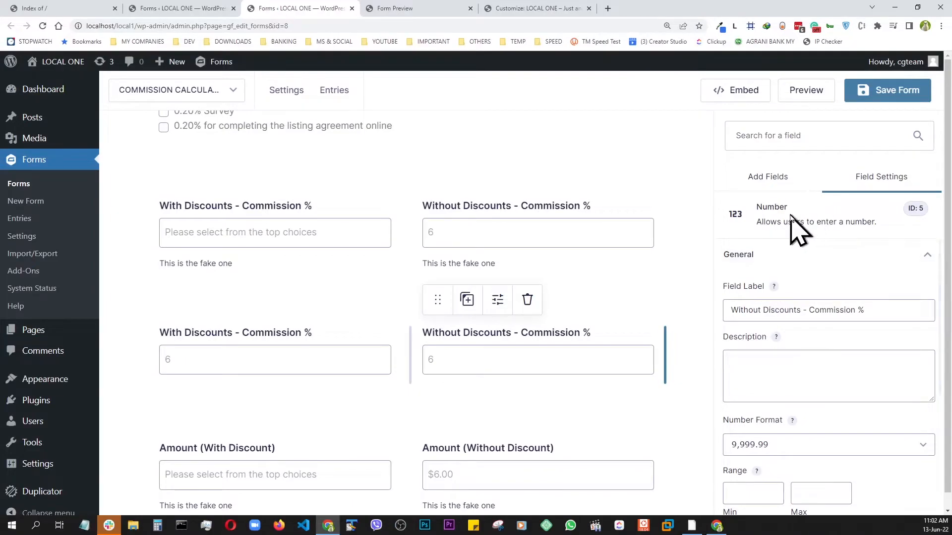
# Examine the general and advanced settings of the lower Without Discounts - Commission % field, and compare its default value with the fake field's.
pyautogui.scroll(-5, 792, 263)
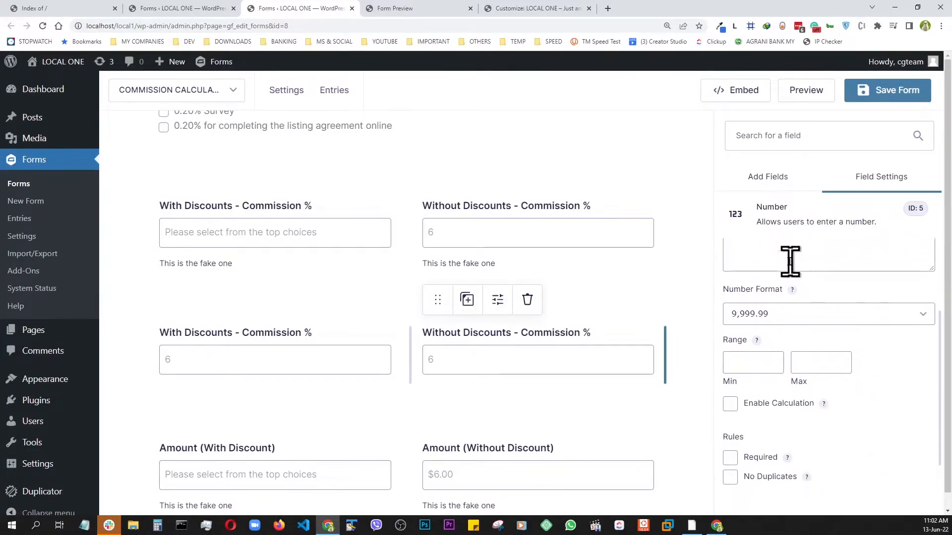
pyautogui.scroll(1, 791, 267)
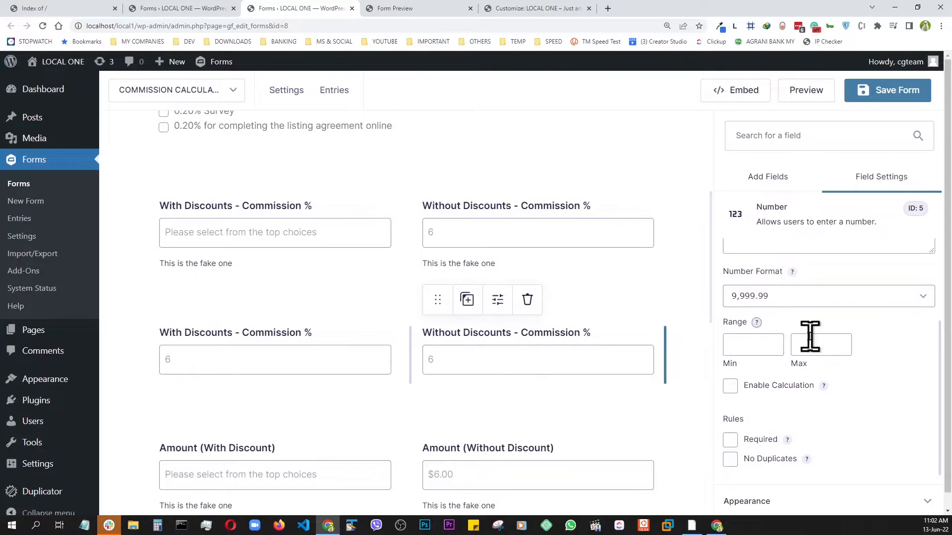
pyautogui.scroll(-2, 812, 347)
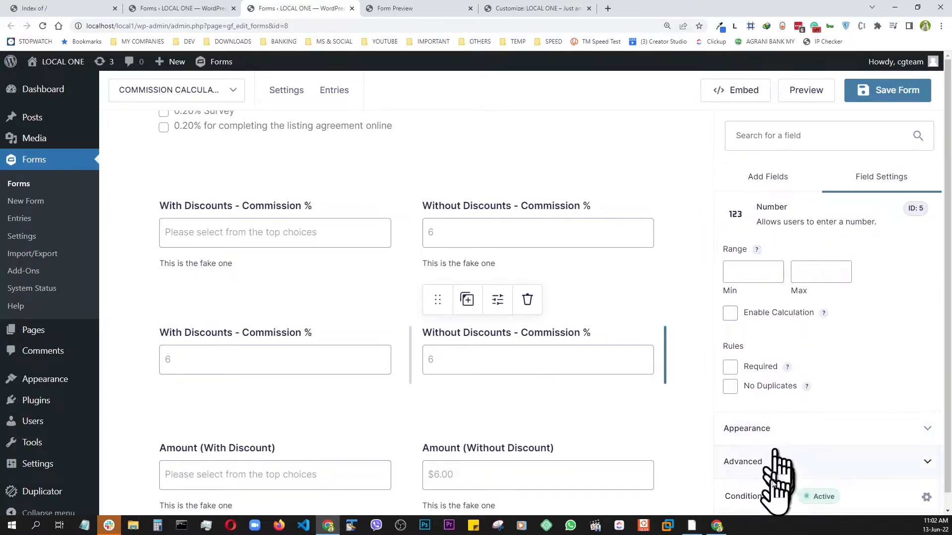
pyautogui.click(769, 460)
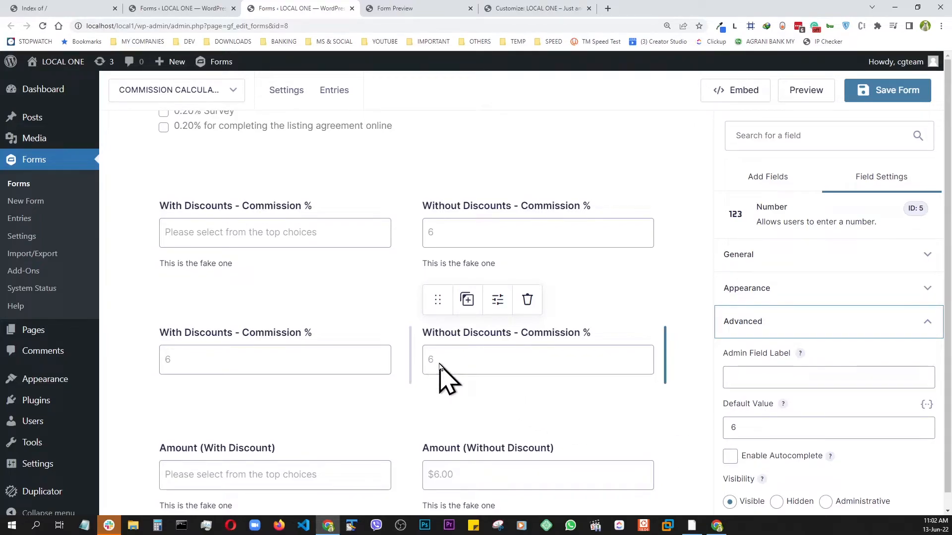
pyautogui.click(527, 226)
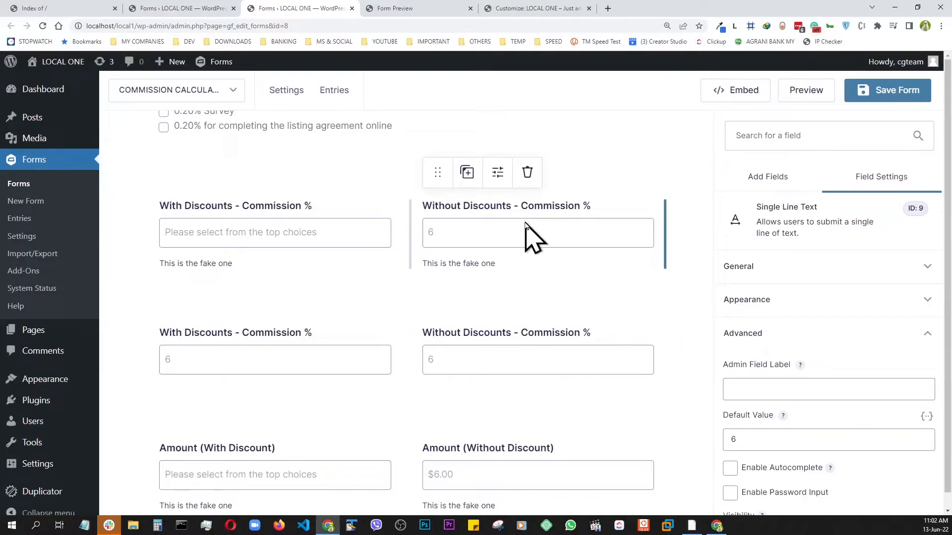
pyautogui.click(526, 373)
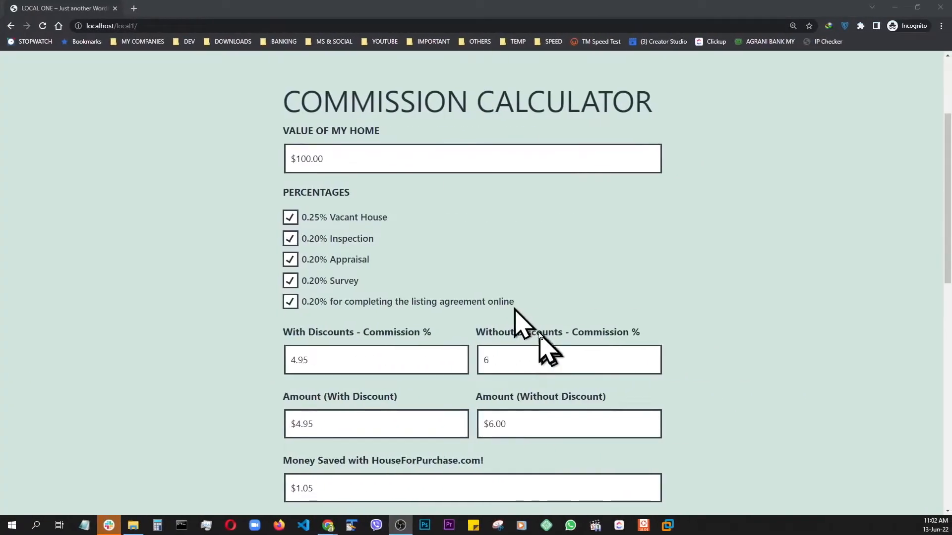
# Compare the fake Amount fields with the calculator's live output, and inspect the settings of the fake With Discount and Without Discount fields.
pyautogui.scroll(-2, 436, 346)
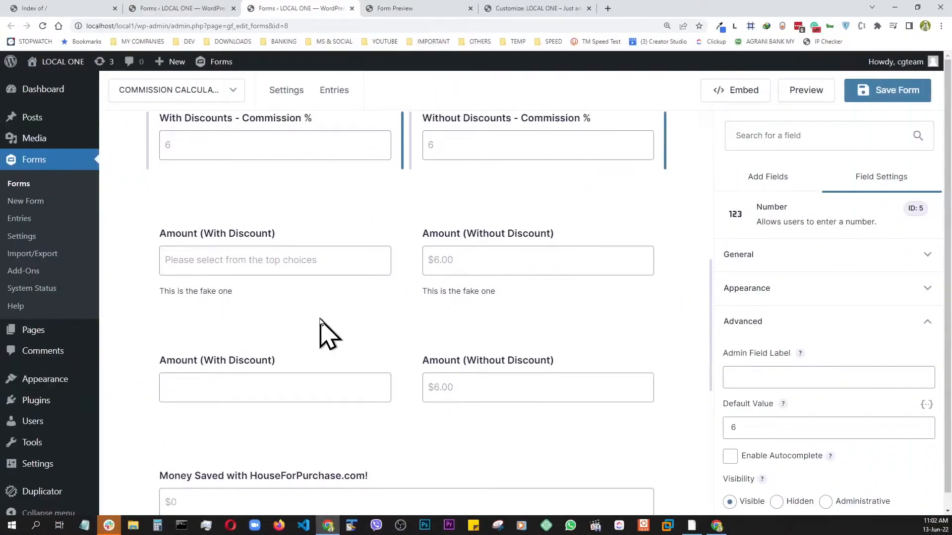
pyautogui.scroll(-1, 323, 336)
pyautogui.moveTo(168, 325)
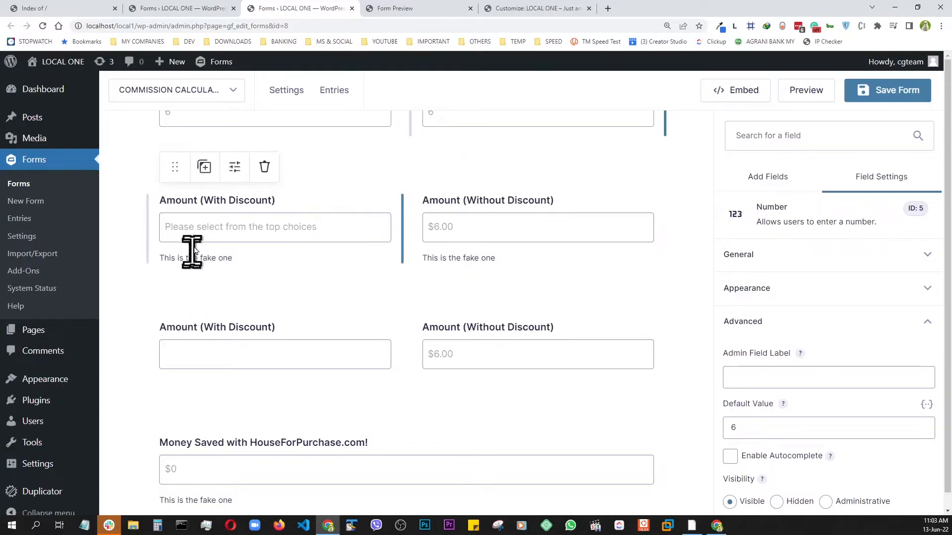
pyautogui.click(206, 229)
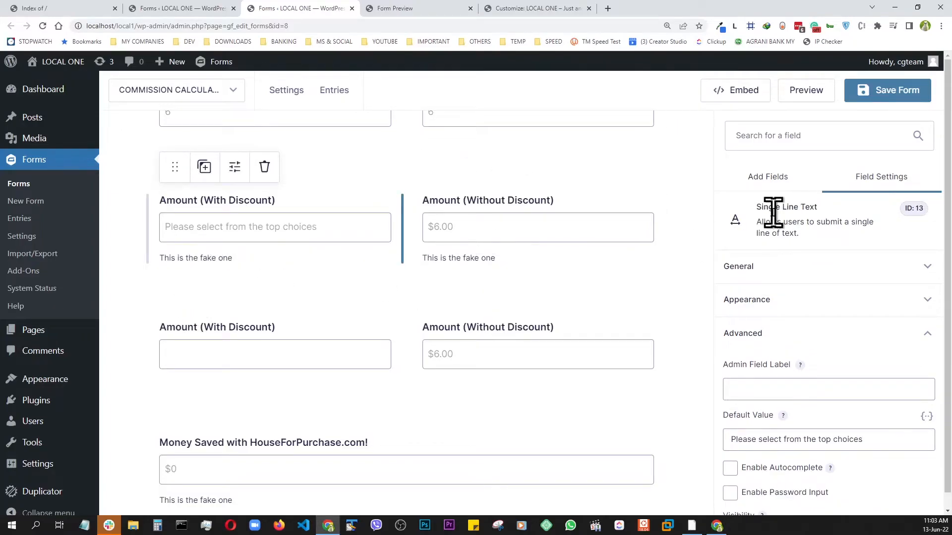
pyautogui.click(560, 229)
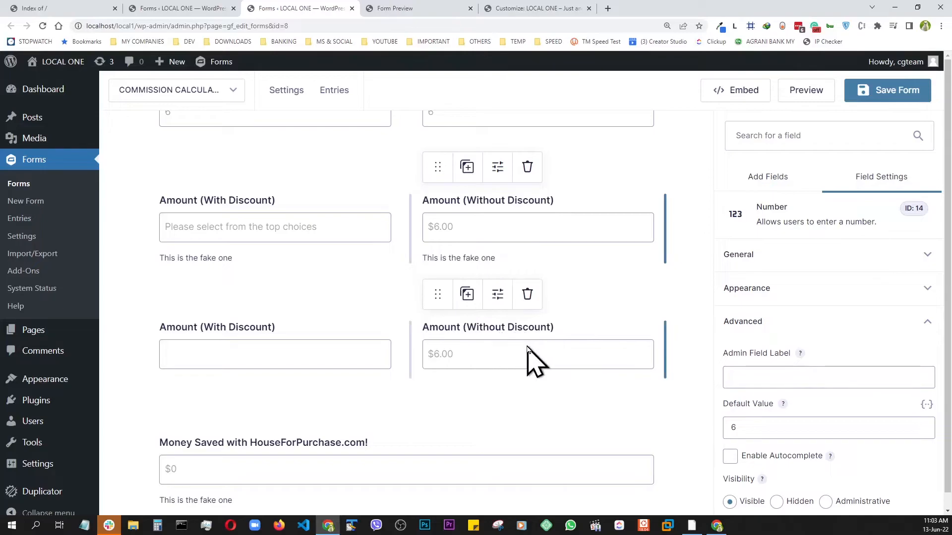
# Review the conditional logic of the fake Amount (With Discount) field against the PERCENTAGES choices, and close it.
pyautogui.click(245, 233)
pyautogui.scroll(1, 347, 208)
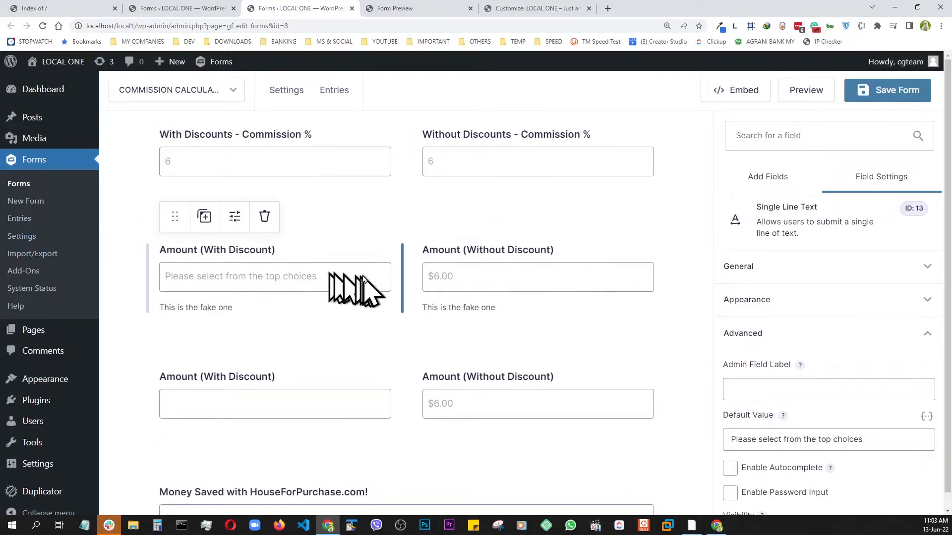
pyautogui.scroll(-3, 813, 314)
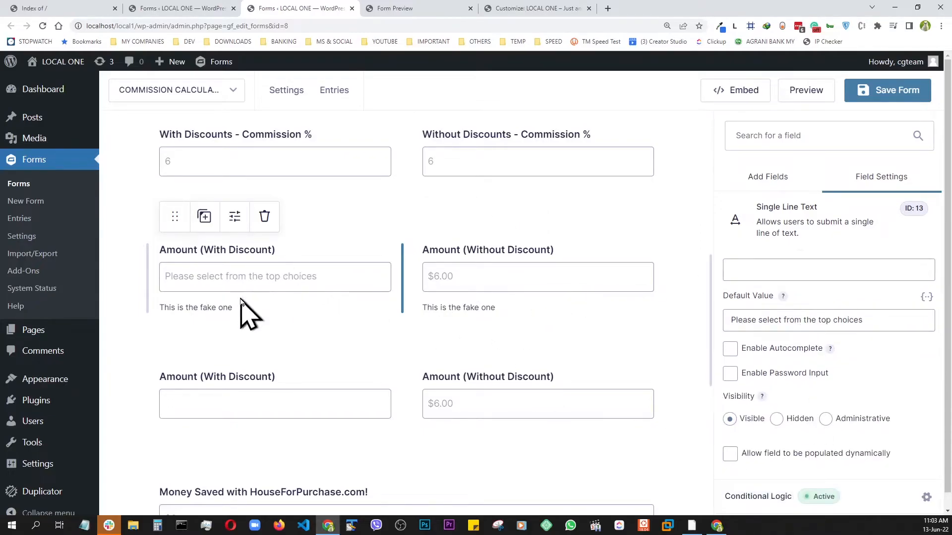
pyautogui.click(766, 497)
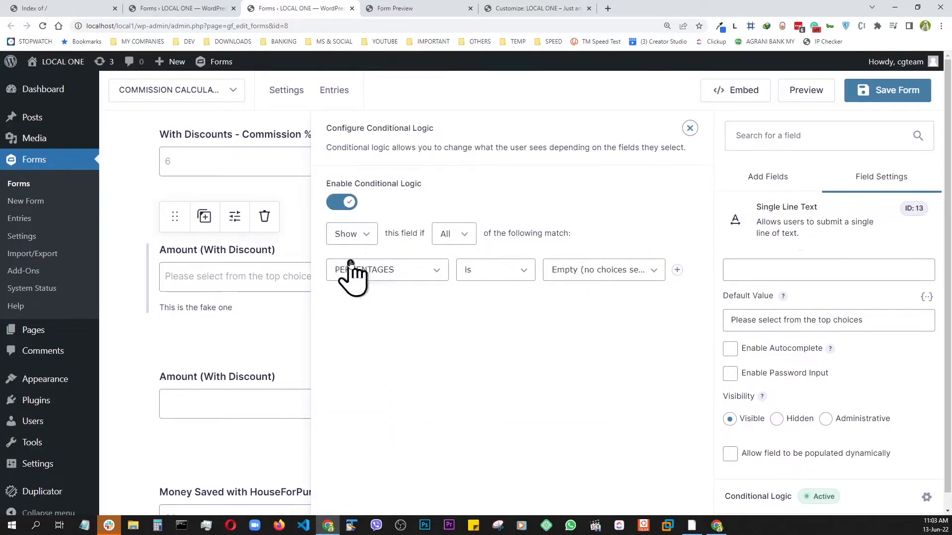
pyautogui.scroll(3, 138, 297)
pyautogui.scroll(4, 137, 297)
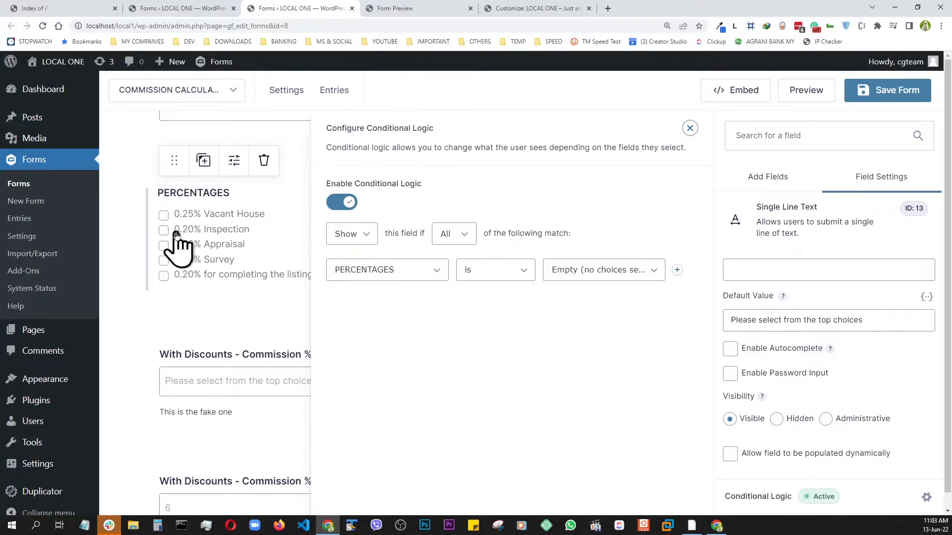
pyautogui.scroll(-4, 177, 243)
pyautogui.click(120, 306)
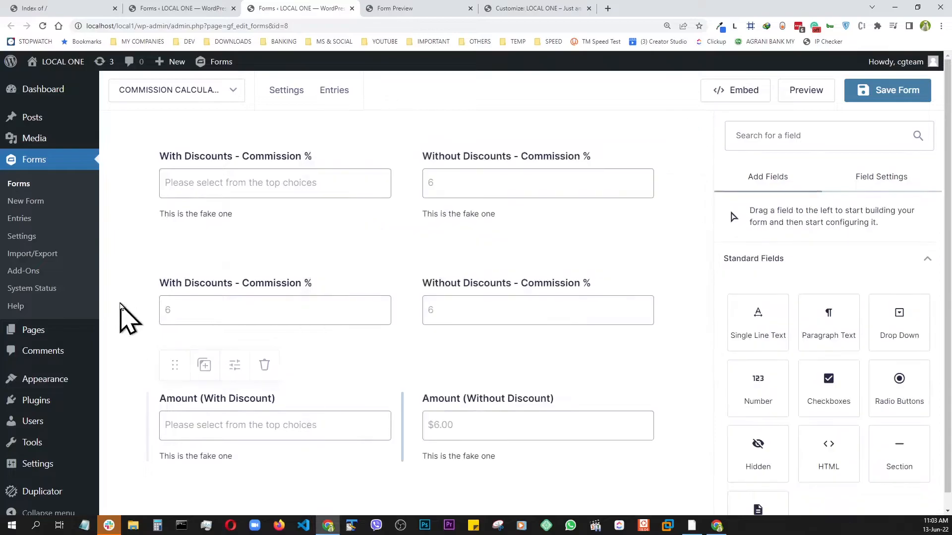
# Review the conditional logic rule of the lower Without Discounts - Commission % field, and close it.
pyautogui.click(527, 317)
pyautogui.scroll(-3, 669, 366)
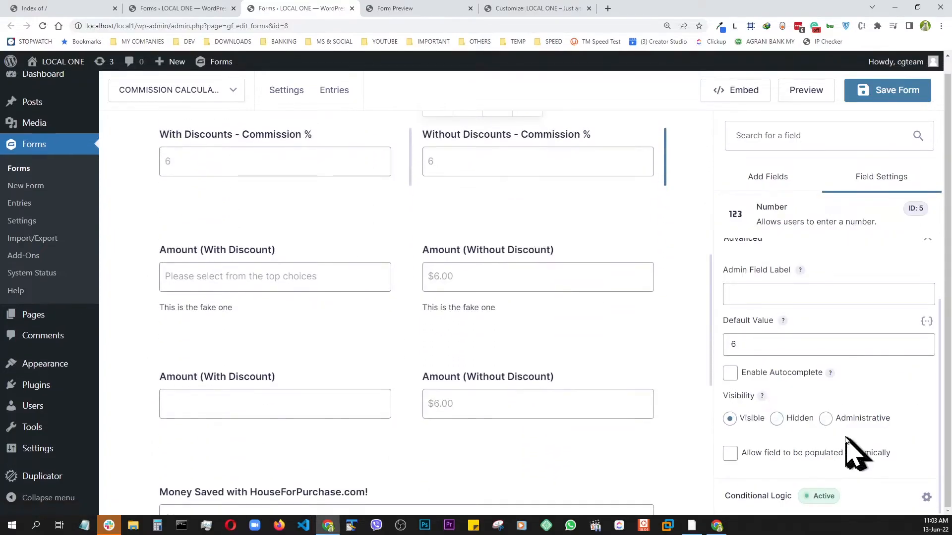
pyautogui.click(817, 495)
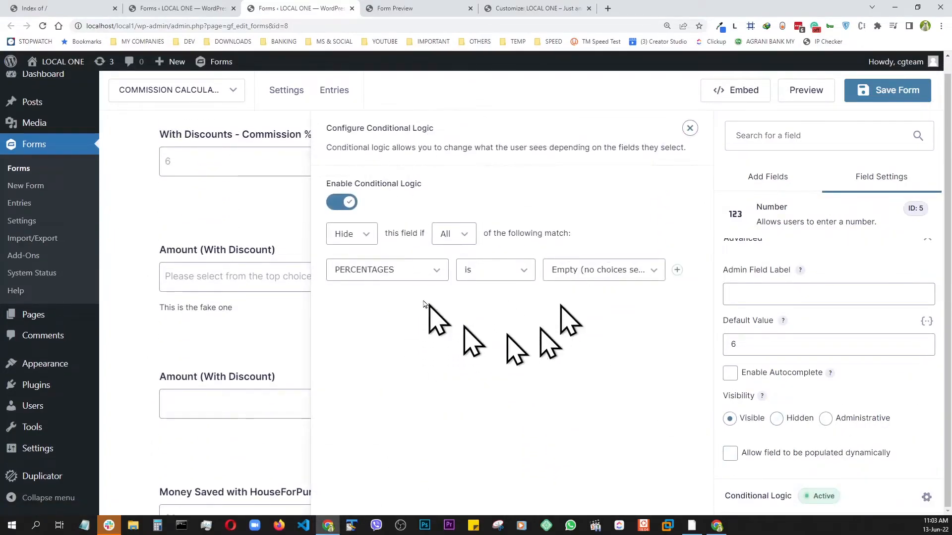
pyautogui.click(129, 337)
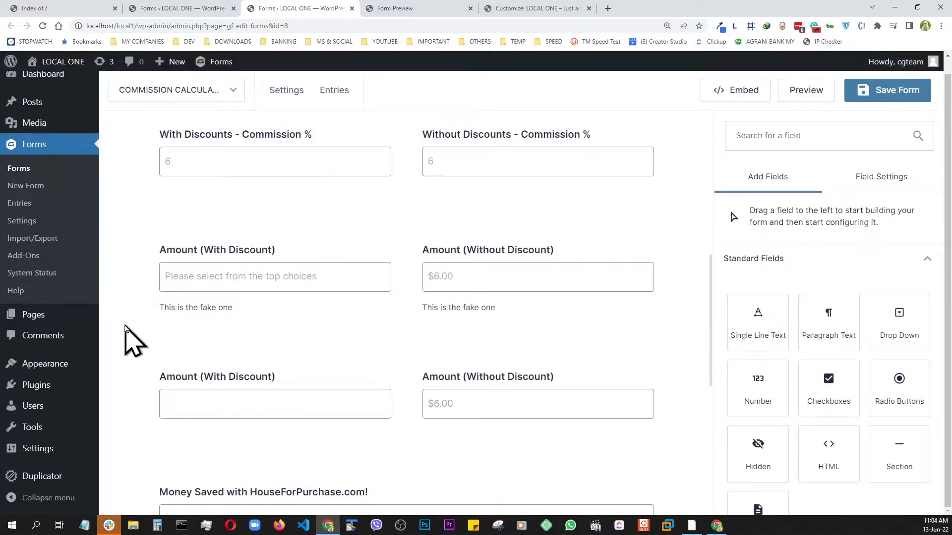
# Review the conditional logic rule of the lower Amount (With Discount) field, and close it.
pyautogui.click(191, 404)
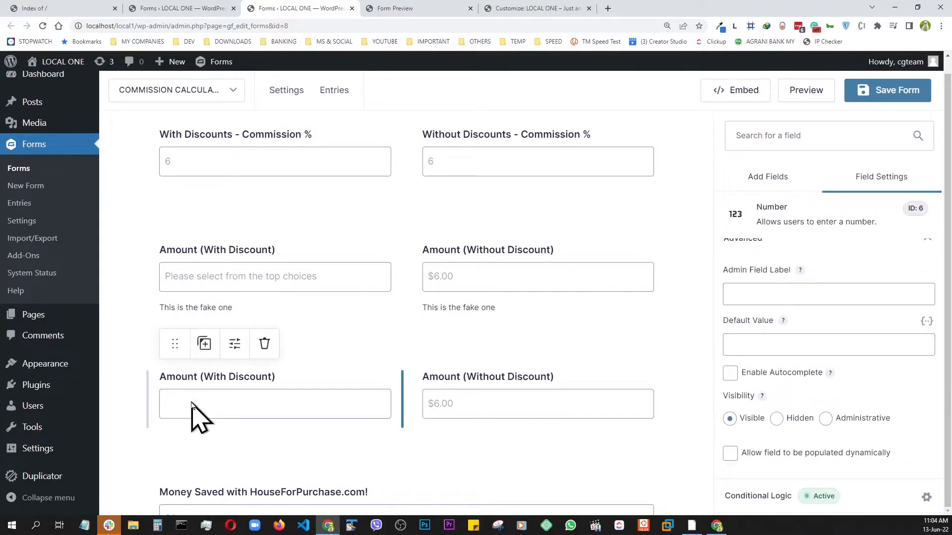
pyautogui.click(844, 505)
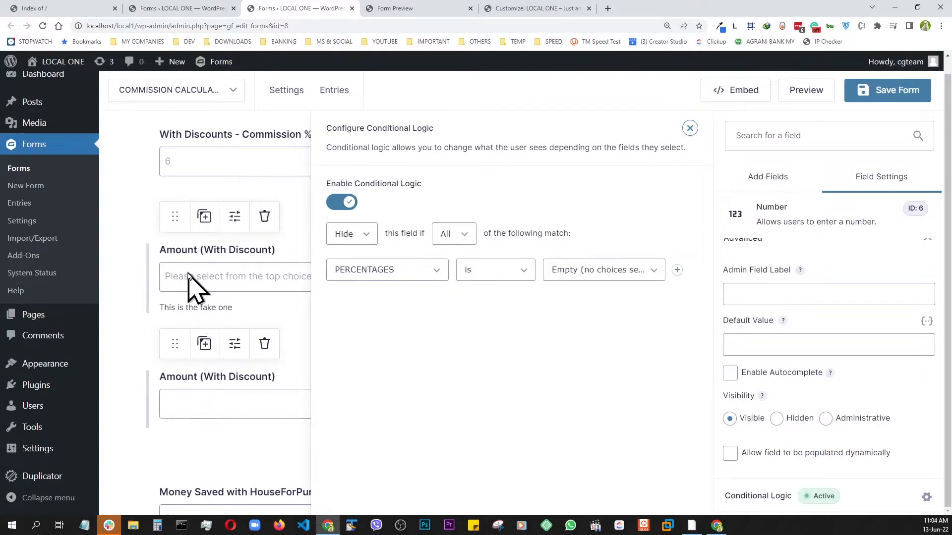
pyautogui.click(134, 261)
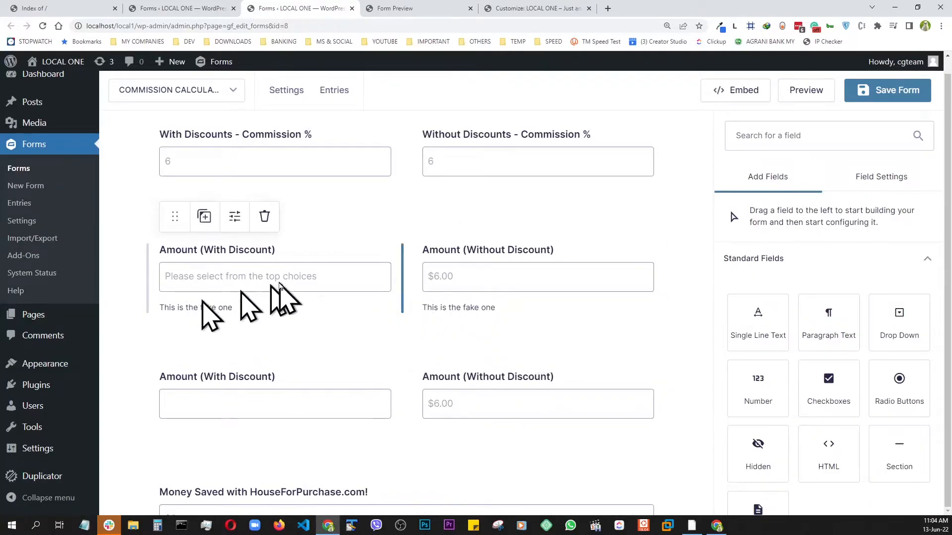
# Recheck the advanced settings of the fake Amount (With Discount) field, including its default value.
pyautogui.click(279, 282)
pyautogui.scroll(-1, 769, 346)
pyautogui.scroll(2, 777, 340)
pyautogui.scroll(-3, 776, 333)
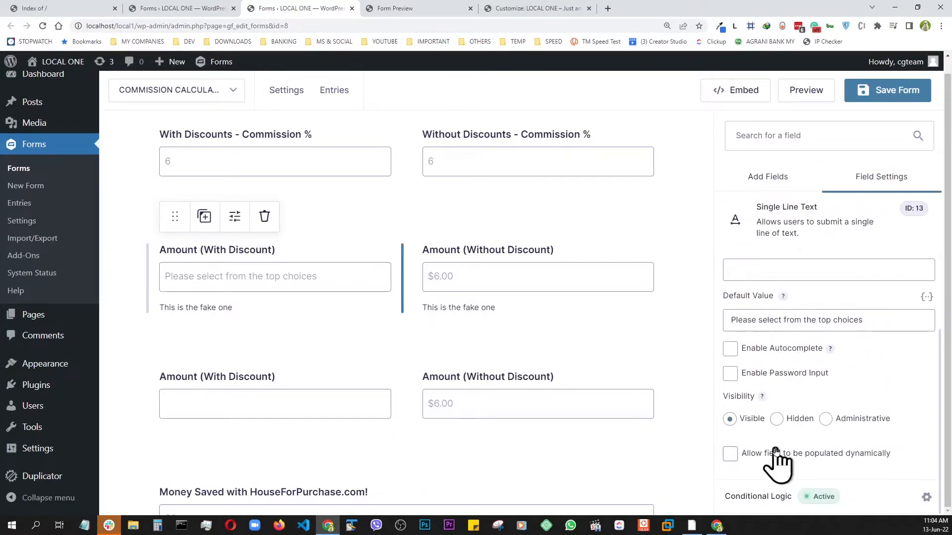
pyautogui.scroll(3, 776, 452)
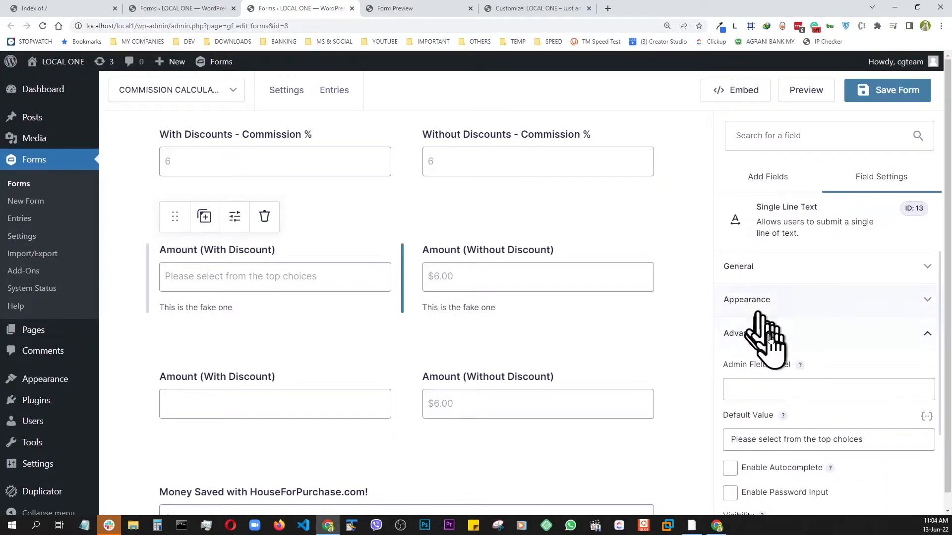
pyautogui.click(768, 342)
pyautogui.click(761, 340)
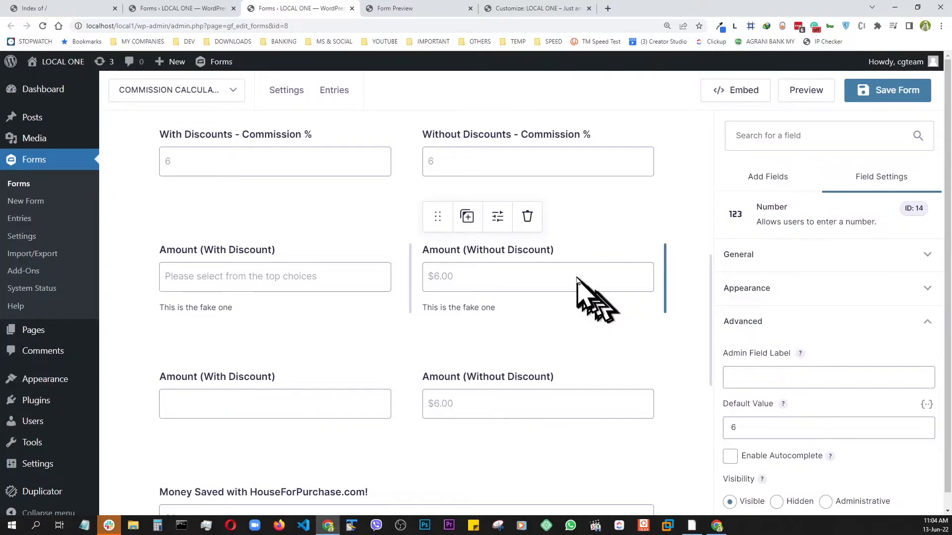
# Open the general settings of the fake Amount (Without Discount) field and examine its number format options and formula.
pyautogui.click(796, 258)
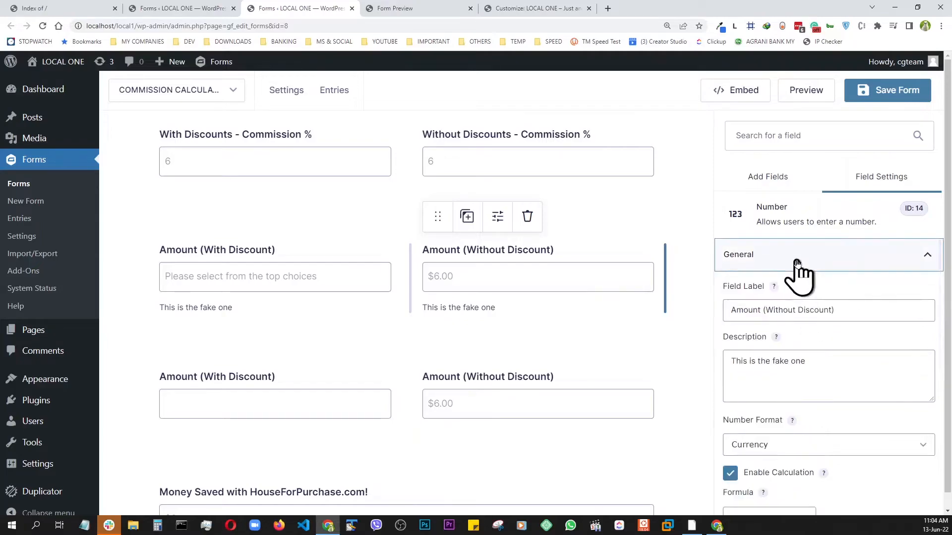
pyautogui.scroll(-3, 813, 316)
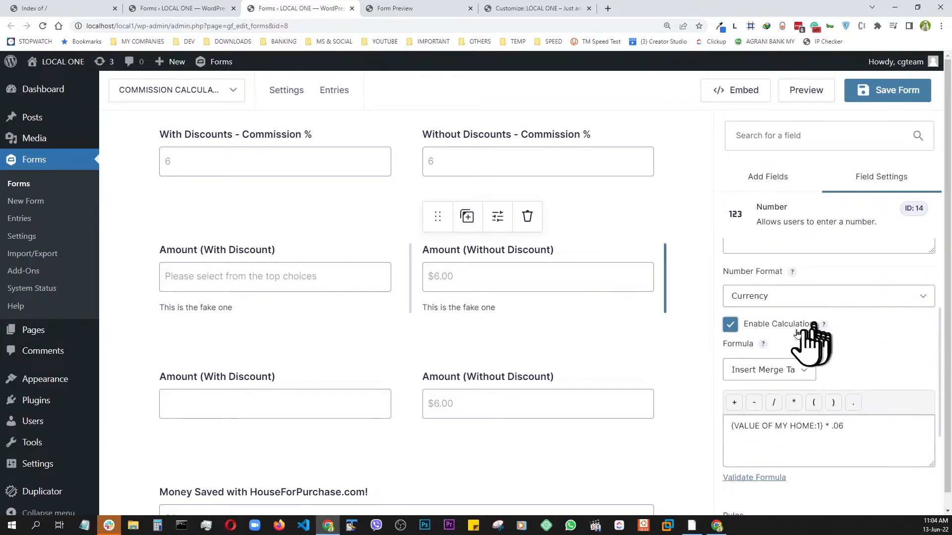
pyautogui.click(808, 296)
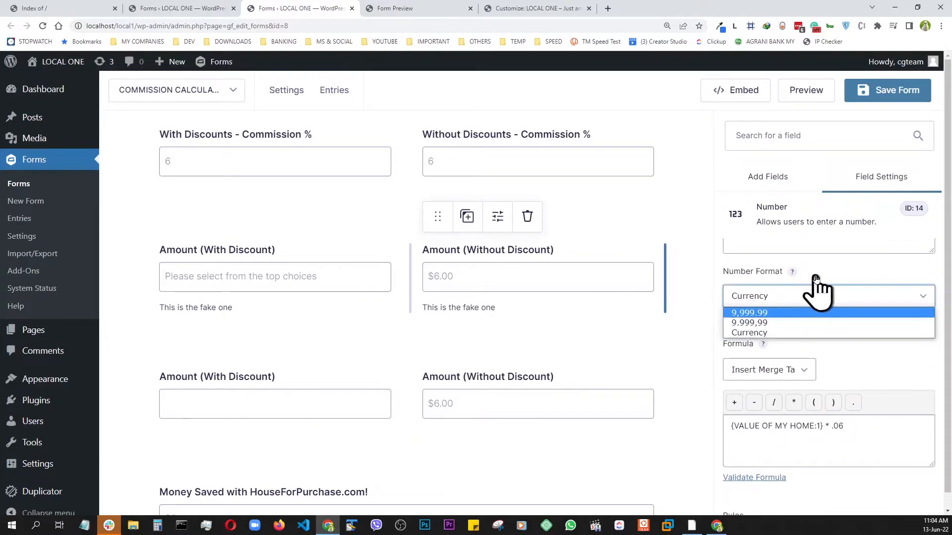
pyautogui.click(816, 293)
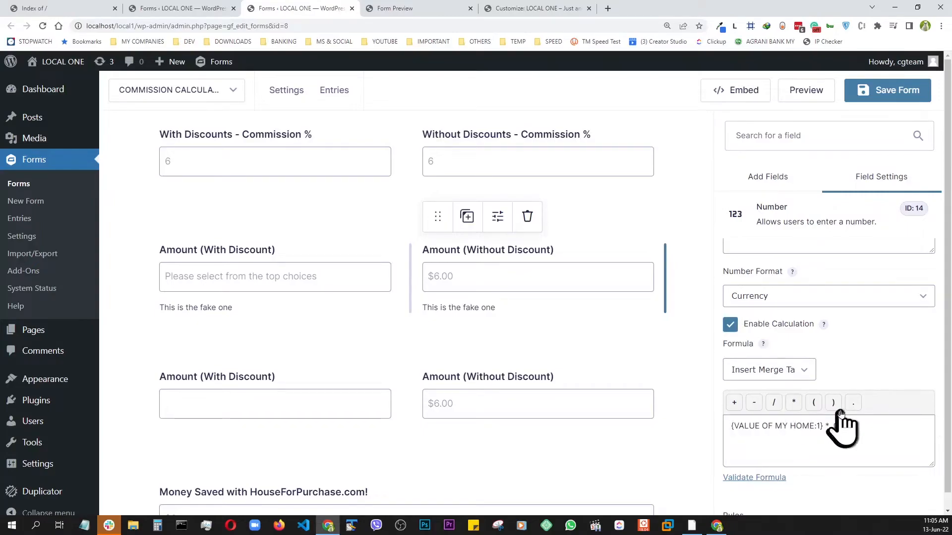
# Examine the merge tags available for the fake Amount (Without Discount) formula, and locate the VALUE OF MY HOME field it refers to.
pyautogui.click(801, 371)
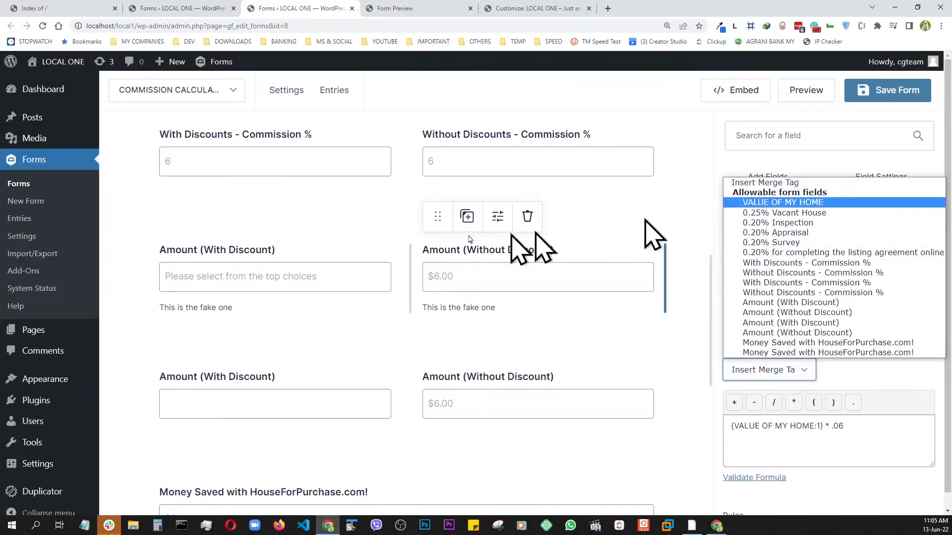
pyautogui.scroll(3, 404, 248)
pyautogui.scroll(5, 404, 248)
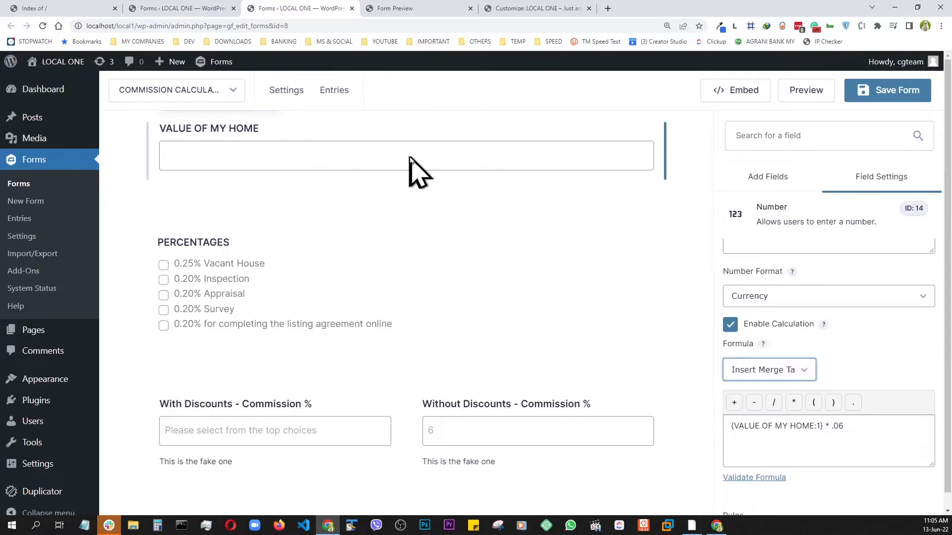
pyautogui.scroll(-1, 392, 198)
pyautogui.scroll(-5, 391, 247)
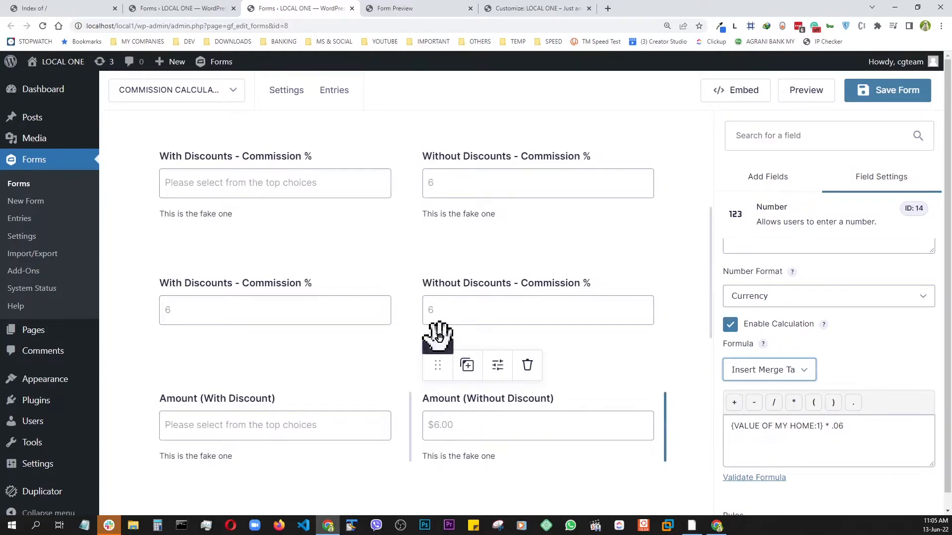
# Switch to the live Commission Calculator page and reload it to clear the entered home value and selected percentages.
pyautogui.press('ctrl+super+Right')
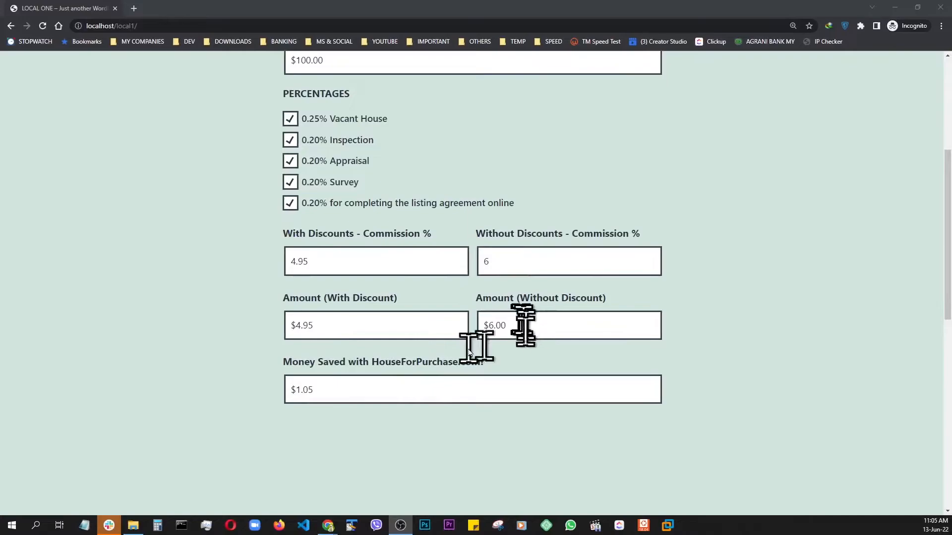
pyautogui.scroll(3, 439, 335)
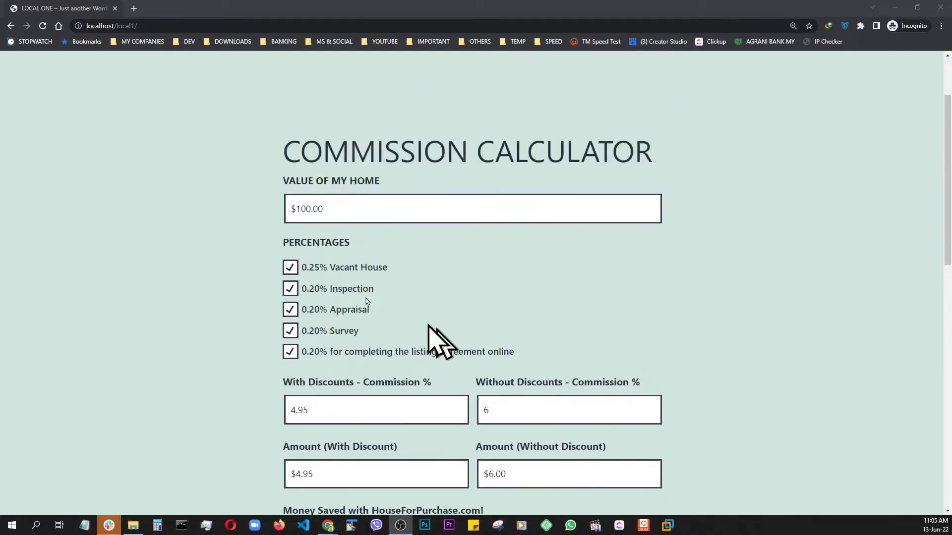
pyautogui.click(43, 26)
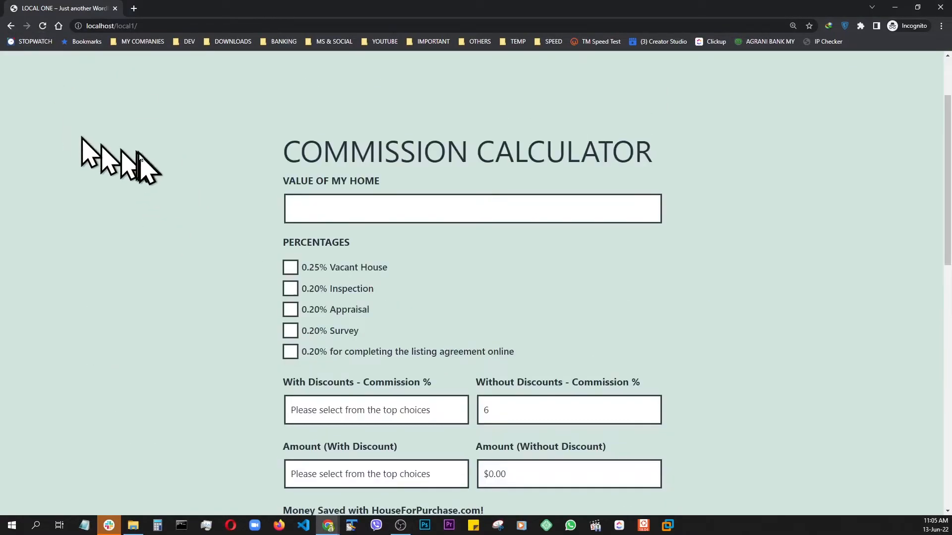
pyautogui.scroll(-3, 238, 228)
pyautogui.scroll(2, 367, 317)
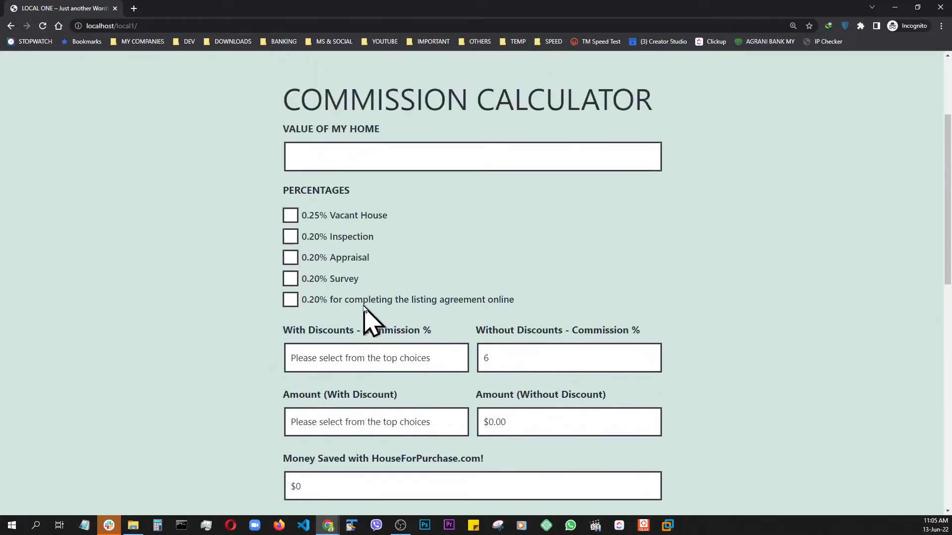
# In the form editor, open the real Amount (With Discount) field's settings and enlarge its formula box to read the whole calculation.
pyautogui.click(322, 154)
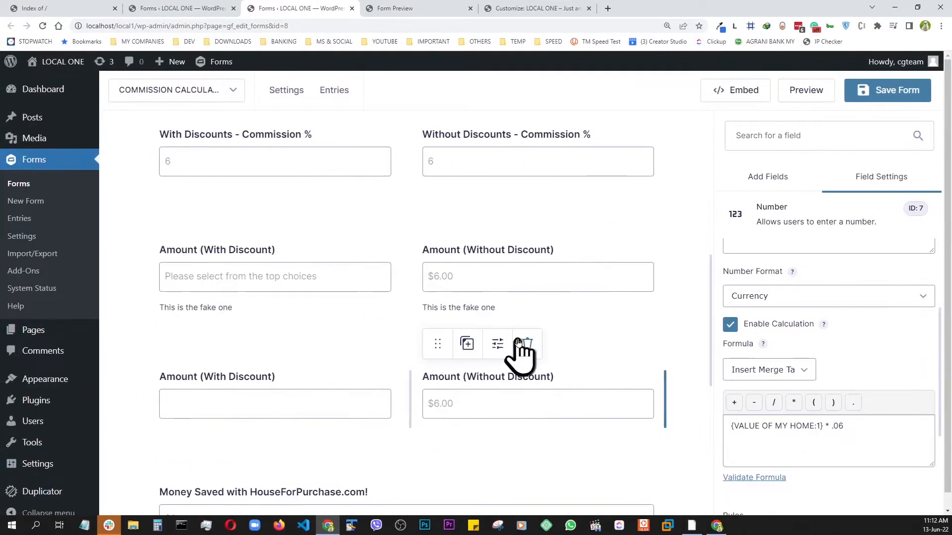
pyautogui.scroll(-1, 518, 347)
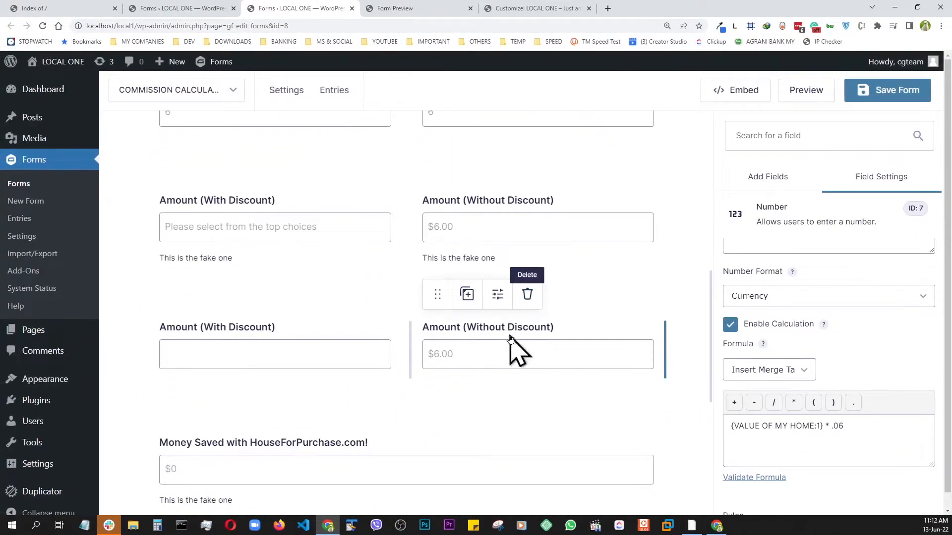
pyautogui.click(272, 356)
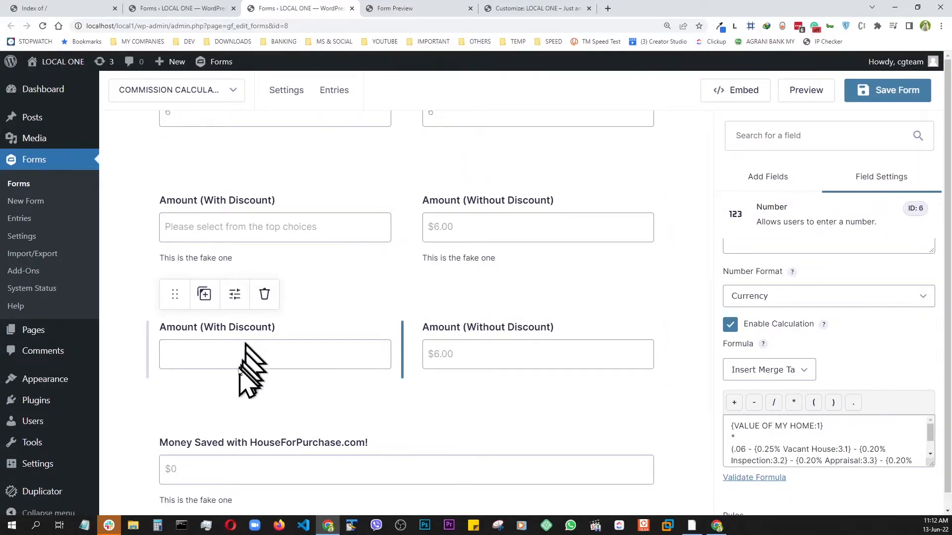
pyautogui.scroll(-1, 235, 377)
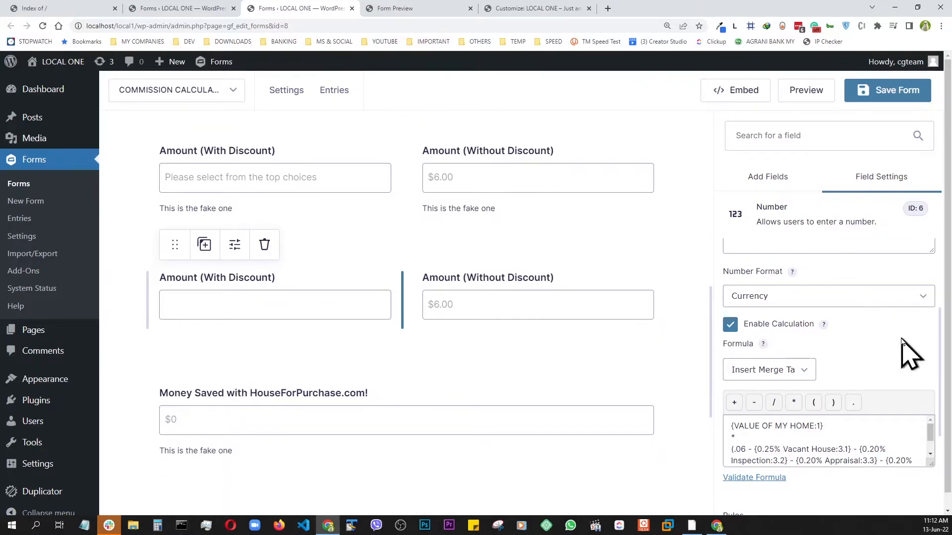
pyautogui.scroll(-3, 900, 349)
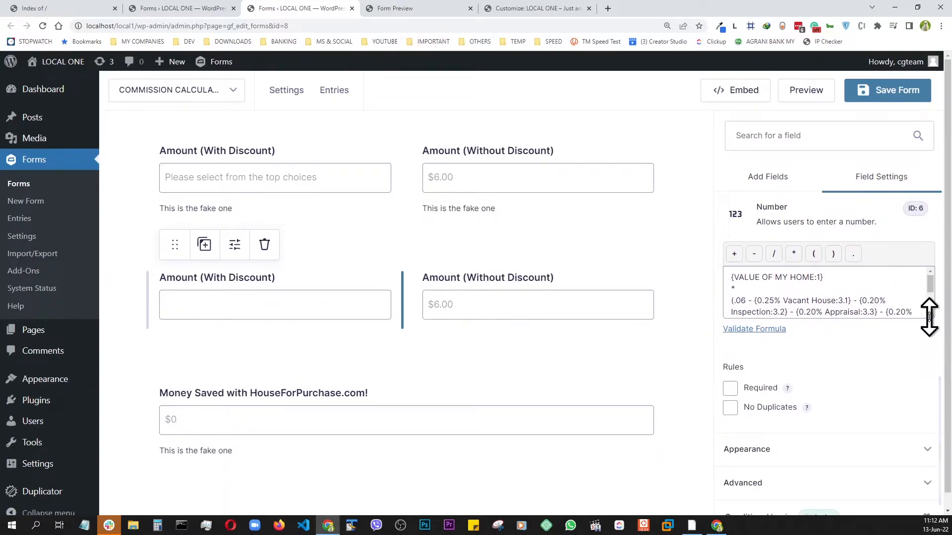
pyautogui.moveTo(928, 318); pyautogui.dragTo(936, 357)
pyautogui.scroll(1, 911, 347)
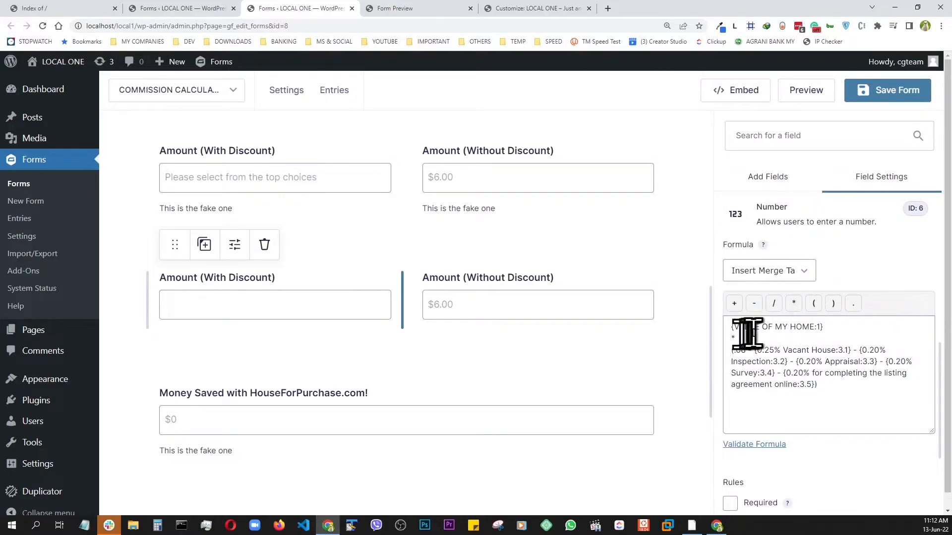
# Locate the VALUE OF MY HOME field referenced in the Amount (With Discount) formula and compare it with the formula.
pyautogui.scroll(4, 403, 315)
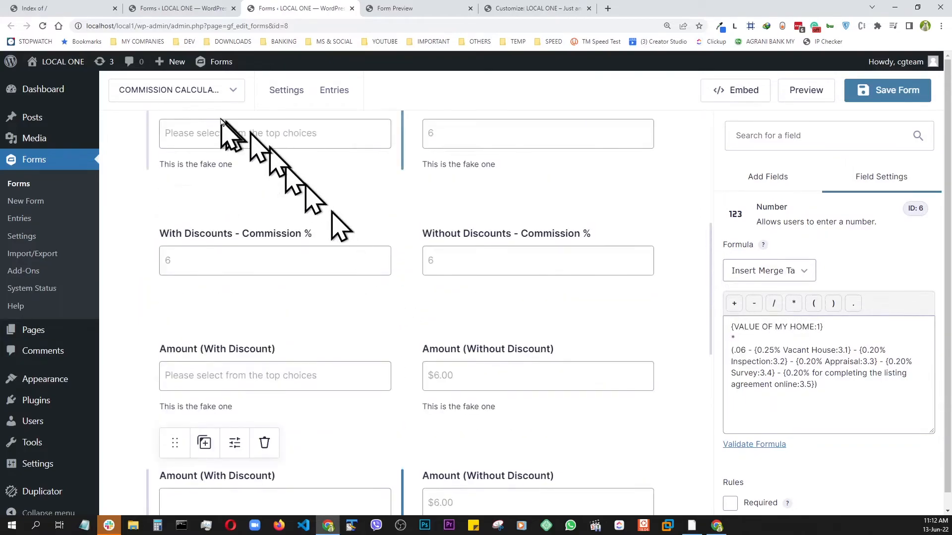
pyautogui.scroll(5, 221, 121)
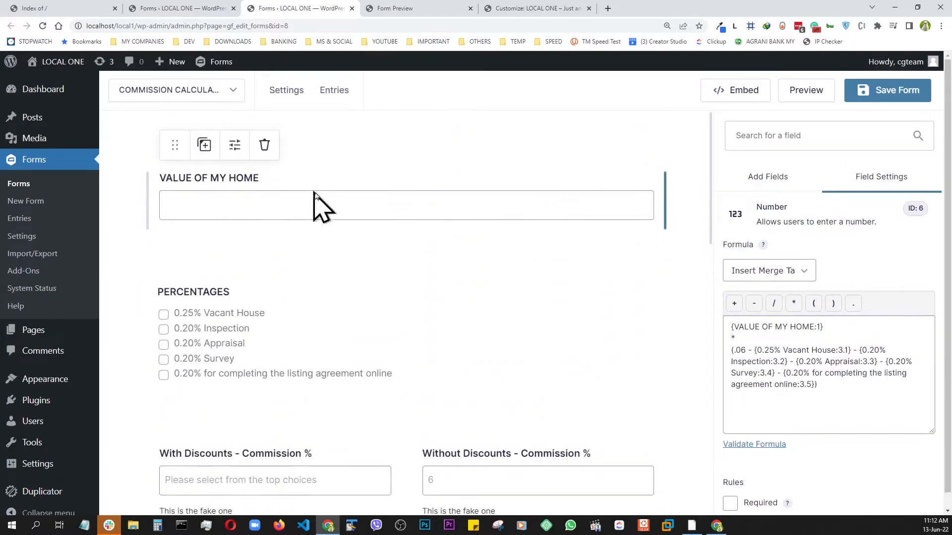
pyautogui.scroll(-7, 431, 340)
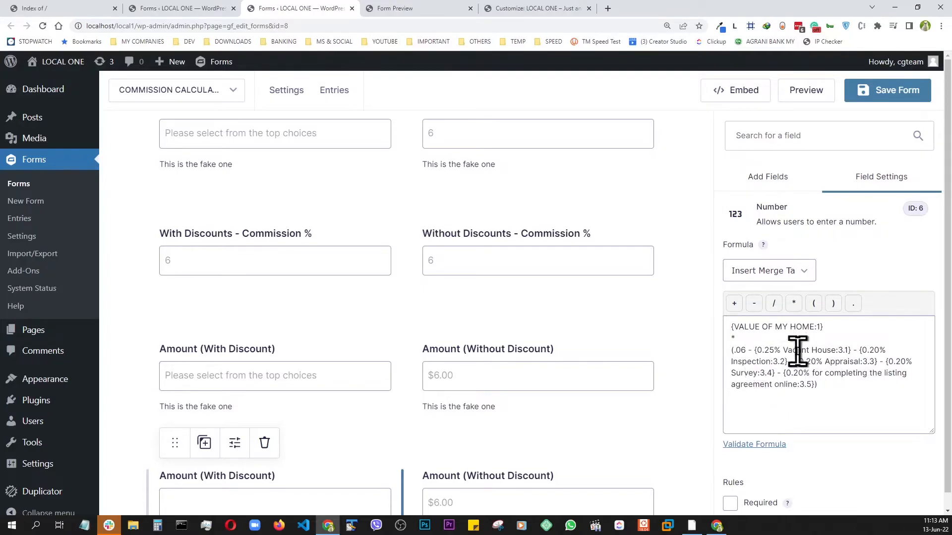
# Review the labels and values of the PERCENTAGES choices used in the formula, and return to the real Amount (With Discount) field.
pyautogui.scroll(5, 495, 367)
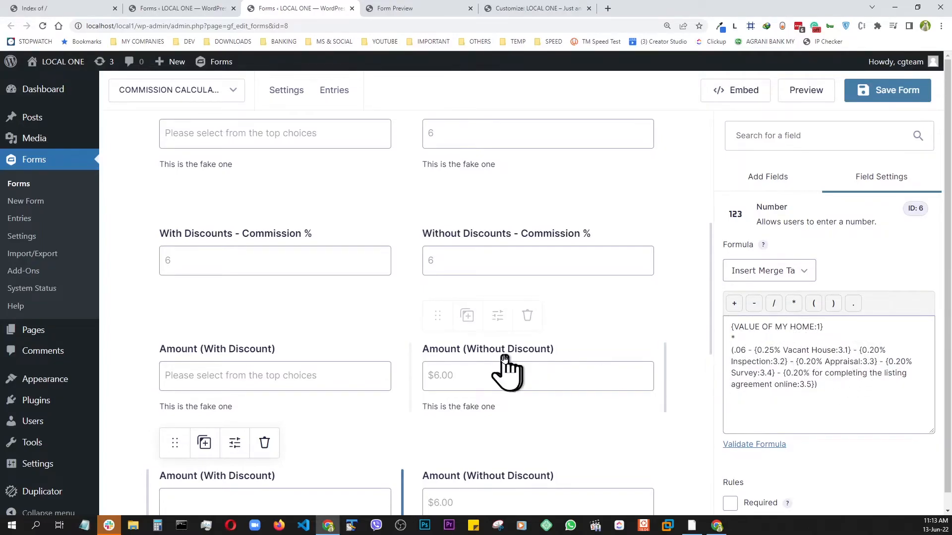
pyautogui.click(448, 357)
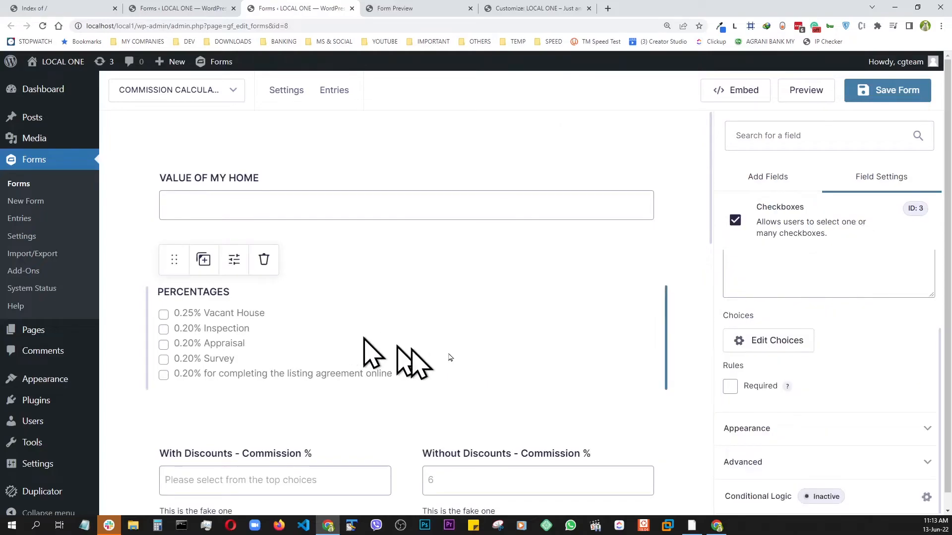
pyautogui.click(762, 344)
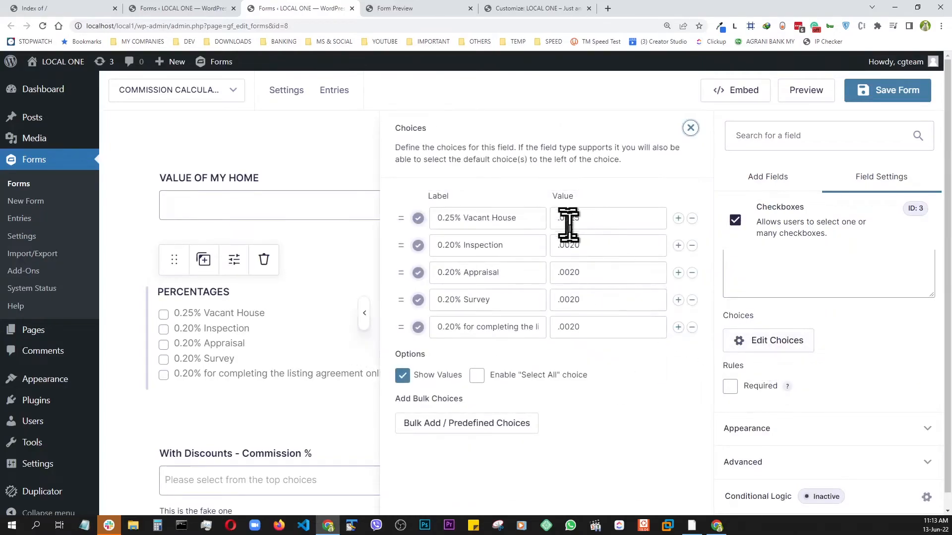
pyautogui.scroll(-3, 278, 337)
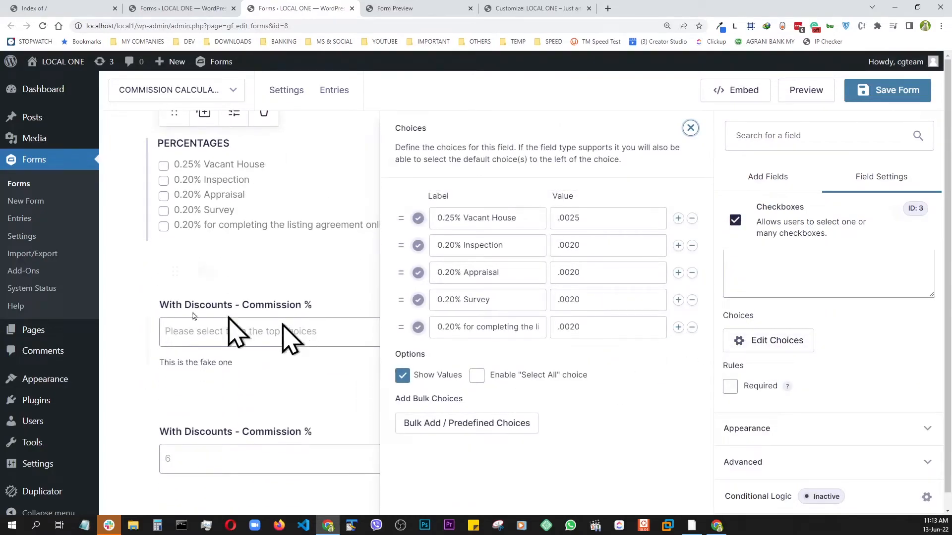
pyautogui.click(121, 320)
pyautogui.scroll(-6, 493, 431)
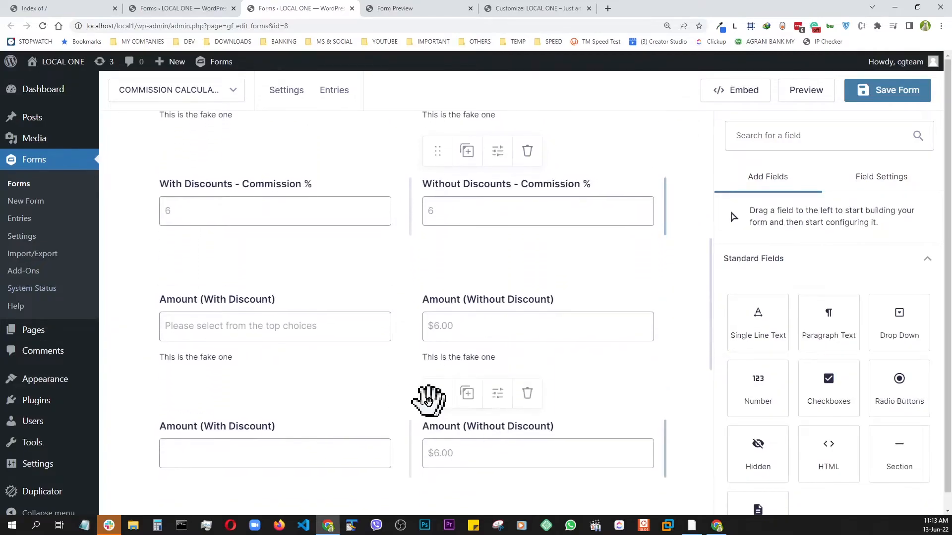
pyautogui.click(360, 349)
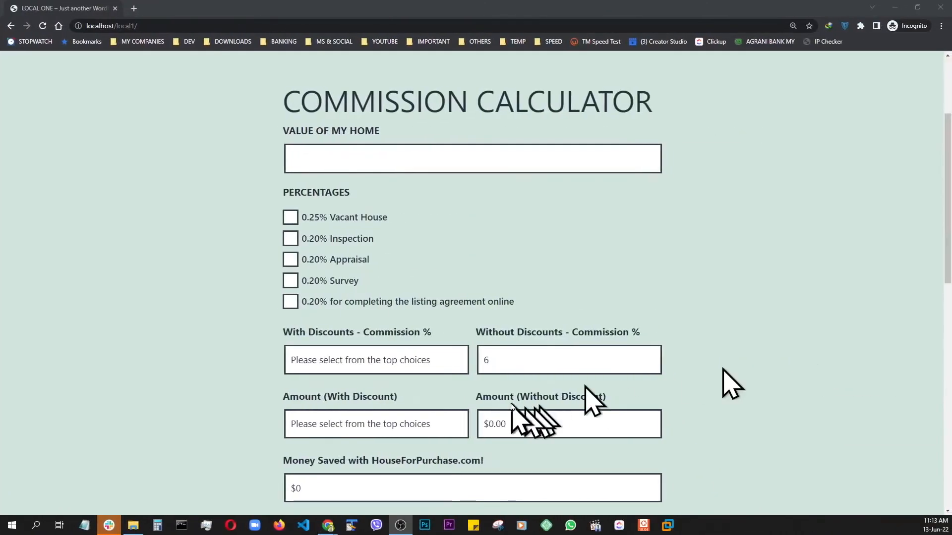
pyautogui.click(322, 151)
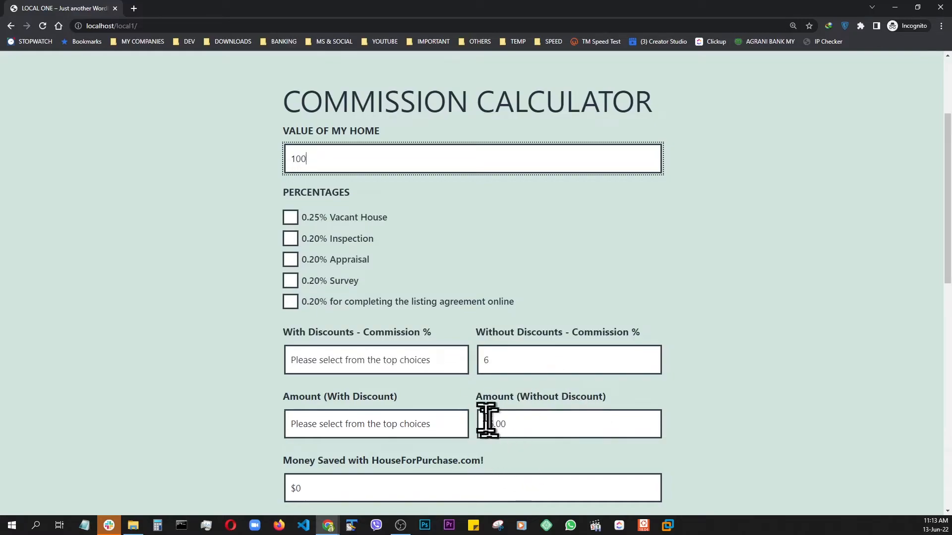
pyautogui.click(291, 218)
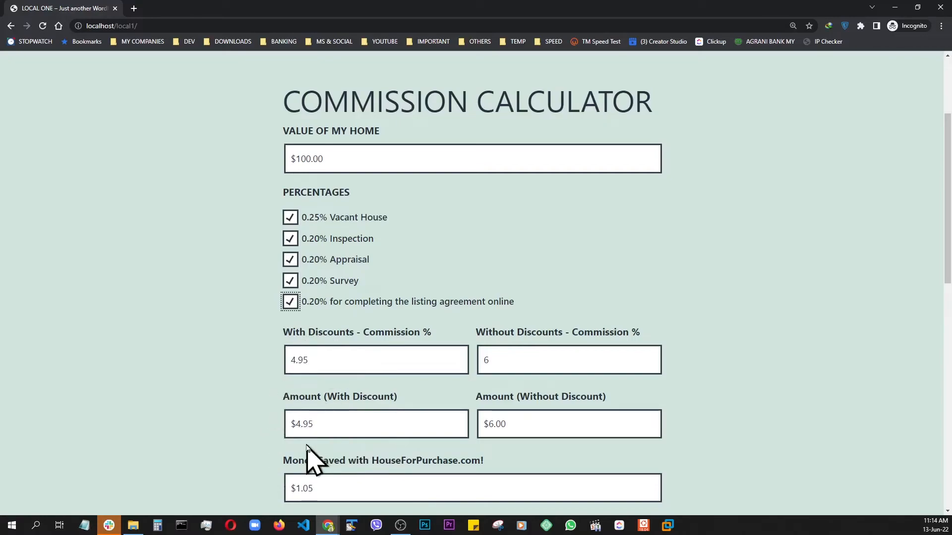
pyautogui.click(309, 158)
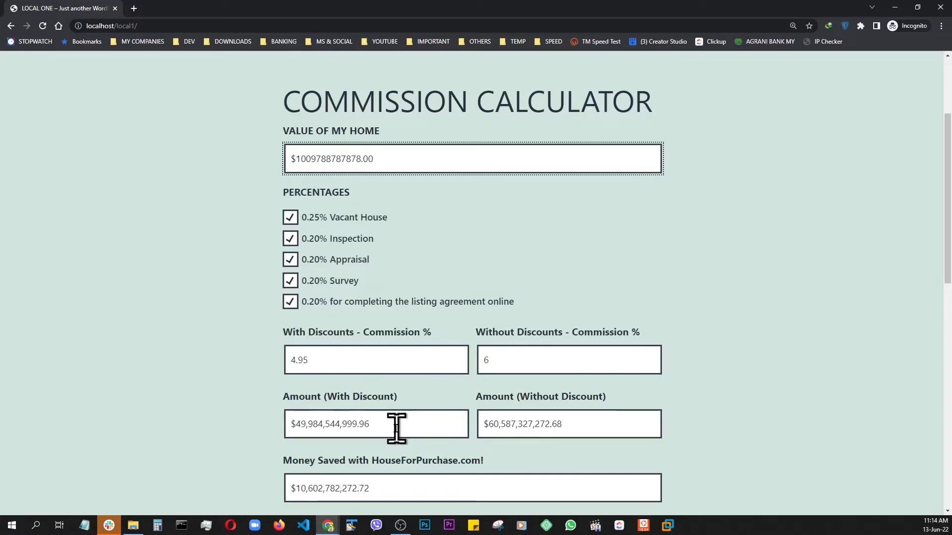
# Return to the form editor and recheck the formula of the real Amount (With Discount) field.
pyautogui.press('ctrl+super+Left')
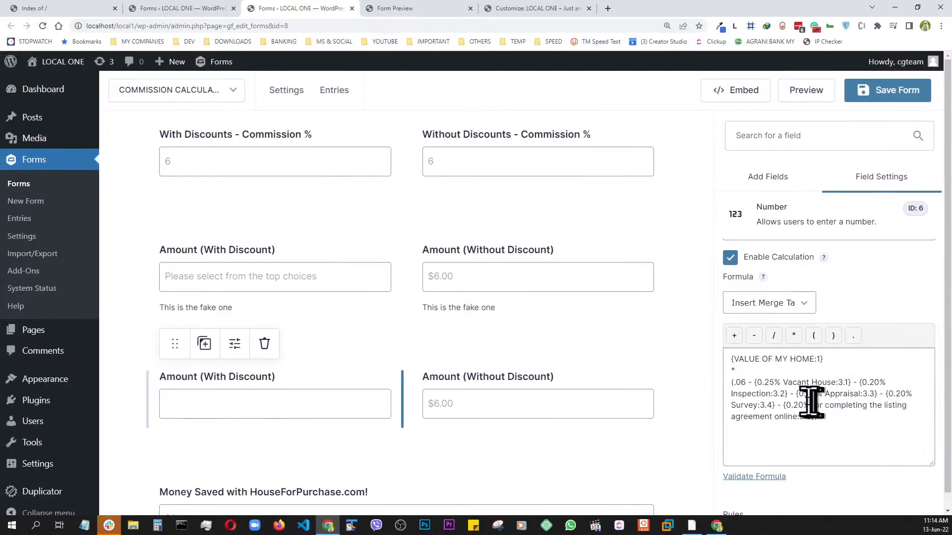
pyautogui.scroll(-1, 545, 414)
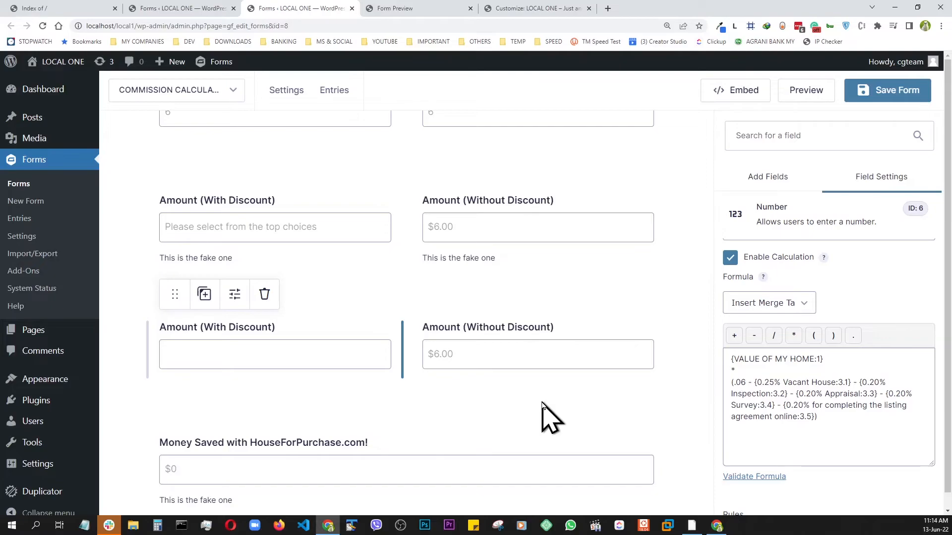
pyautogui.scroll(-1, 531, 394)
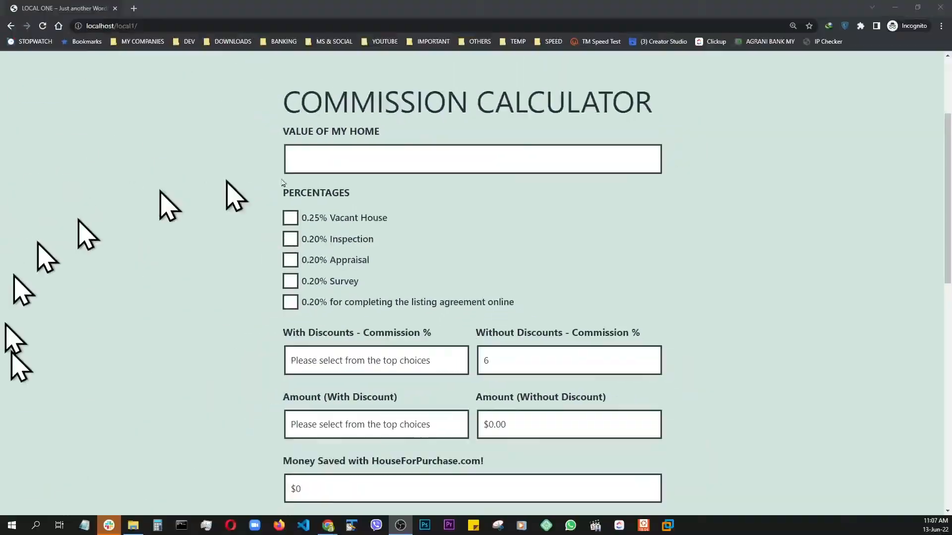
# Test the live calculator with a home value of 678676767 and the Vacant House, Inspection and Appraisal percentages selected.
pyautogui.click(425, 155)
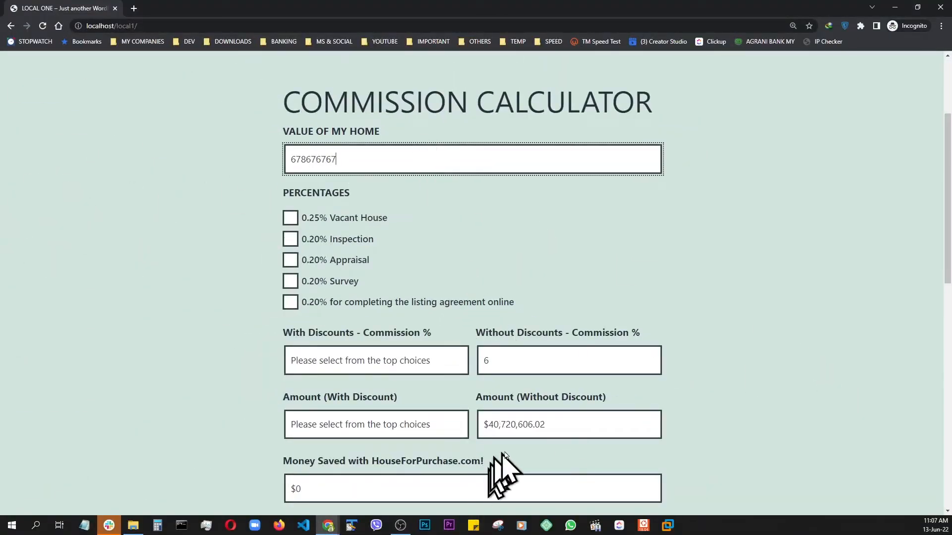
pyautogui.click(292, 219)
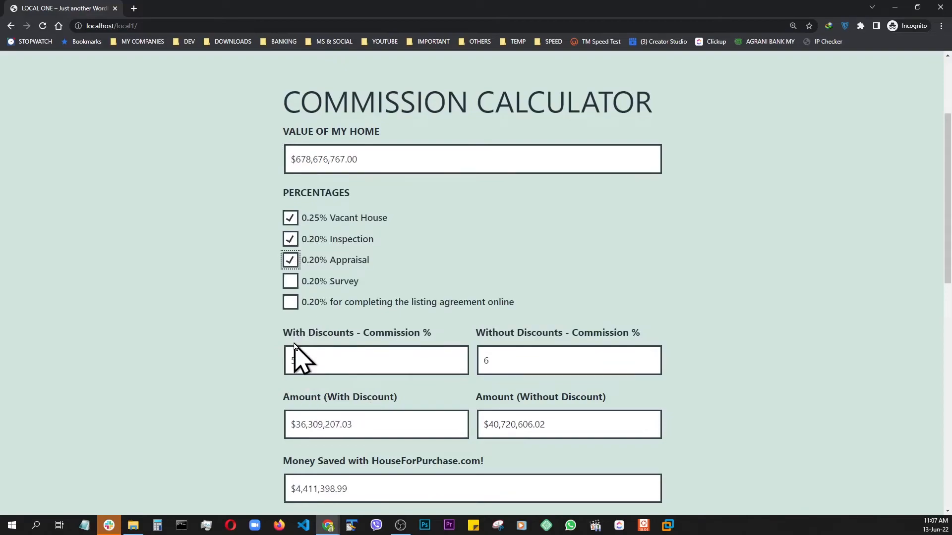
pyautogui.scroll(-2, 258, 431)
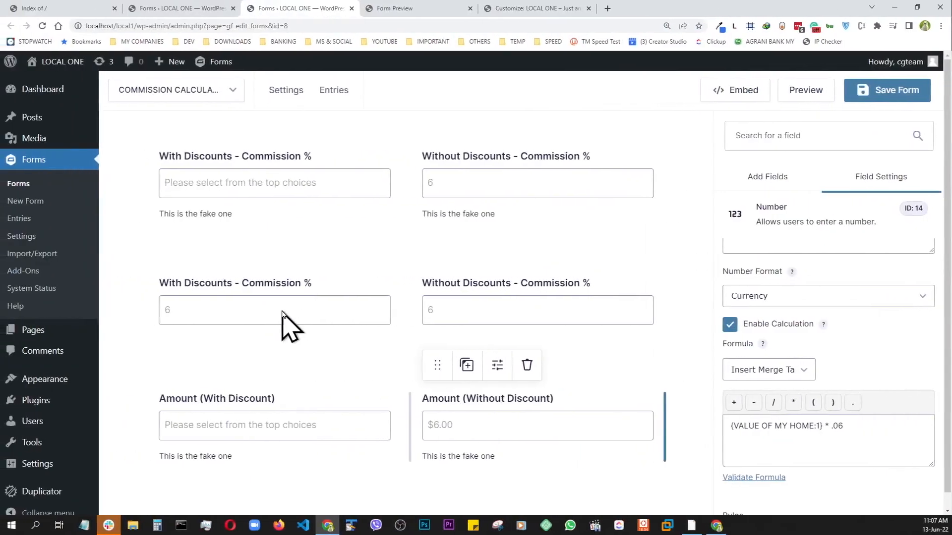
# In the form editor, open the fake Money Saved with HouseForPurchase.com! field and check its default value and general settings.
pyautogui.scroll(-2, 709, 367)
pyautogui.scroll(-5, 689, 377)
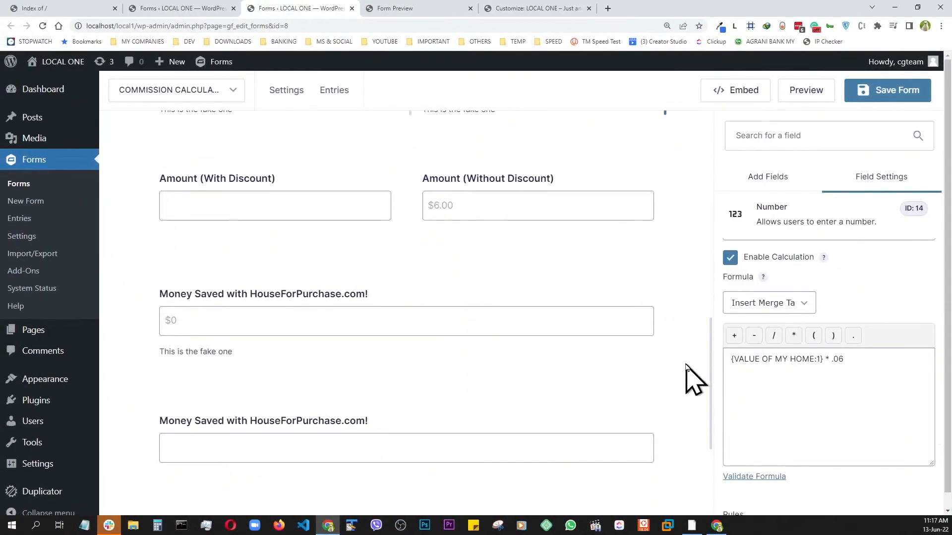
pyautogui.scroll(-1, 689, 376)
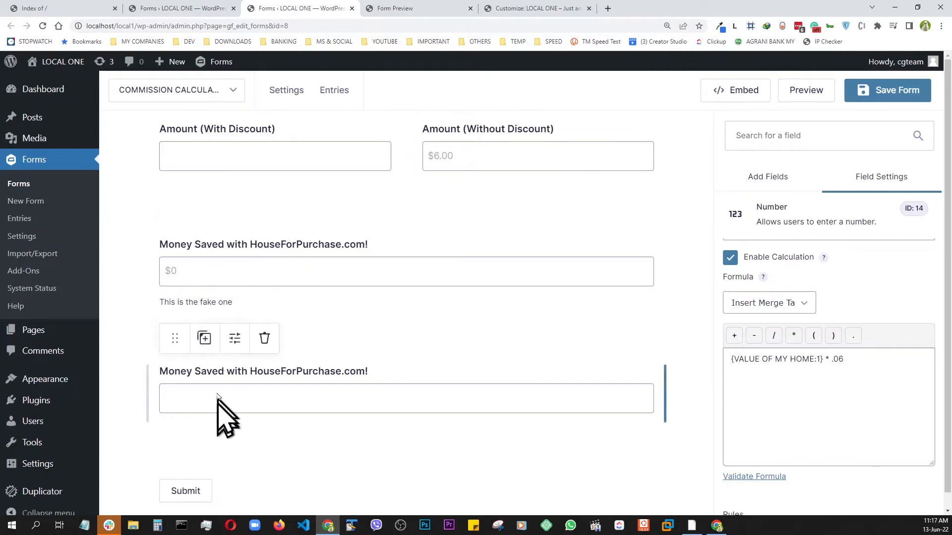
pyautogui.click(240, 276)
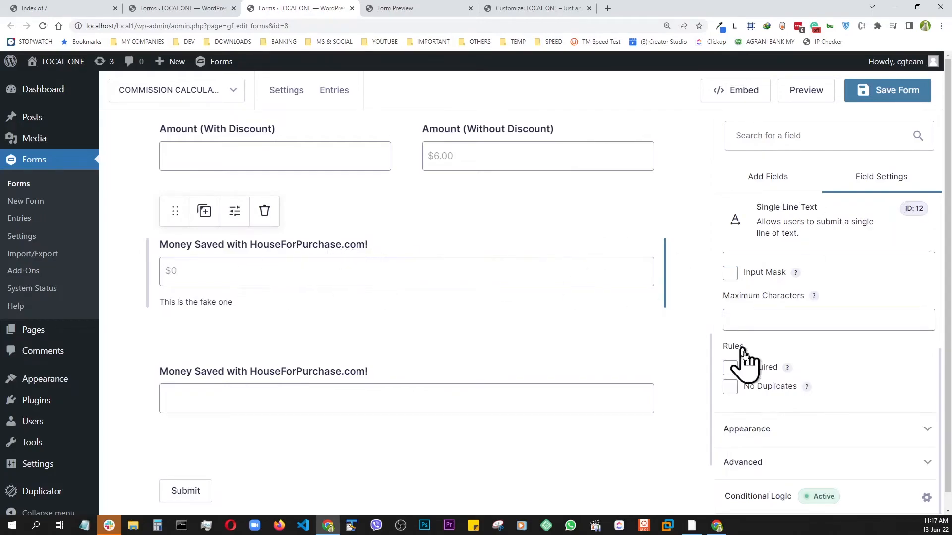
pyautogui.click(757, 463)
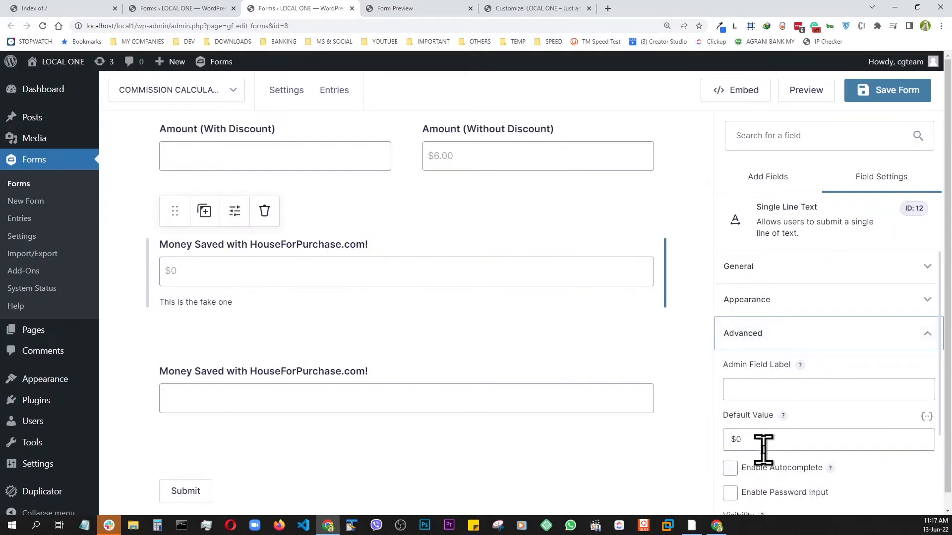
pyautogui.click(783, 268)
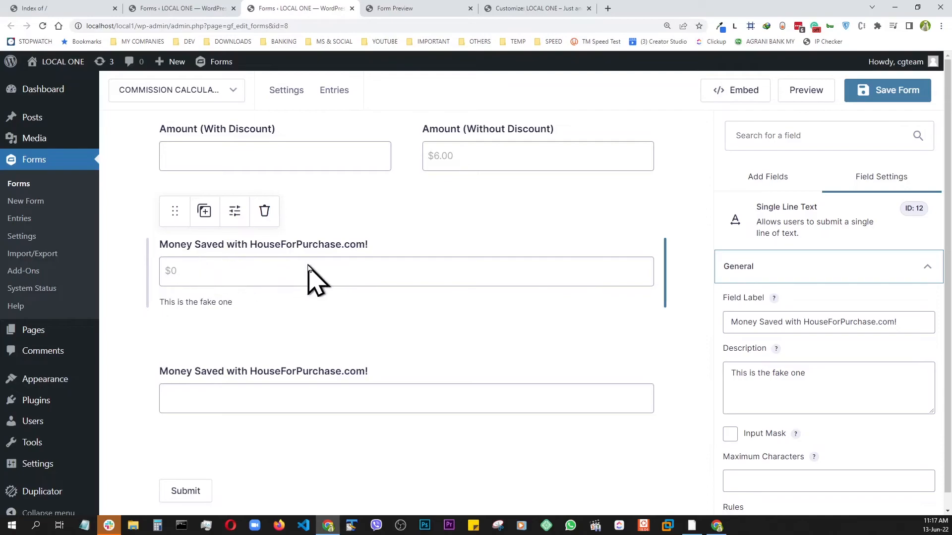
# Examine the conditional logic rule of the fake Money Saved with HouseForPurchase.com! field and close it.
pyautogui.scroll(-4, 817, 446)
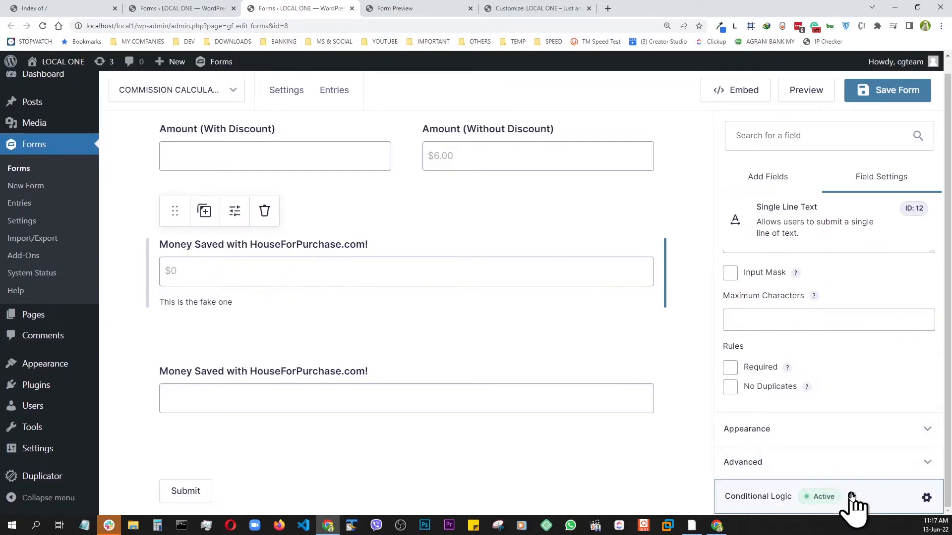
pyautogui.click(851, 497)
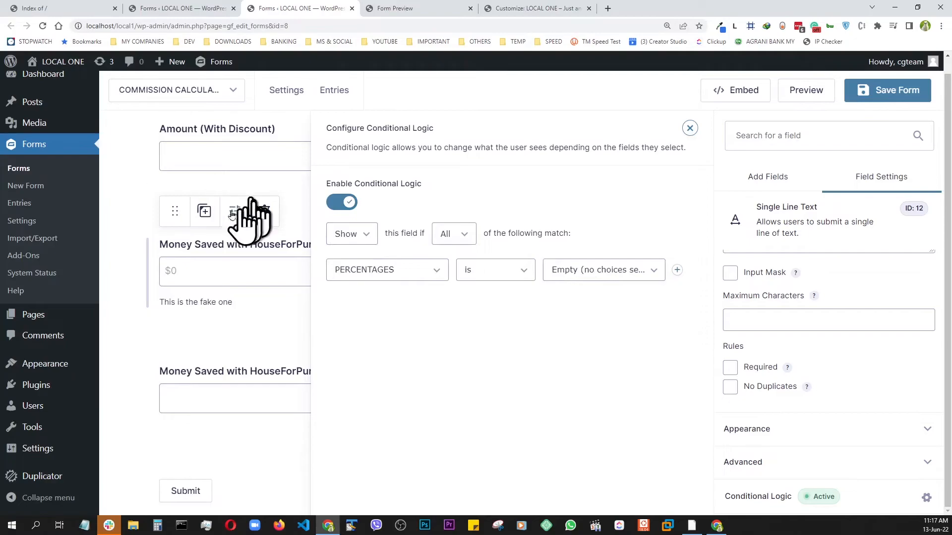
pyautogui.click(111, 334)
# Review the formula and conditional logic rule of the real Money Saved with HouseForPurchase.com! field, and close its settings.
pyautogui.click(311, 407)
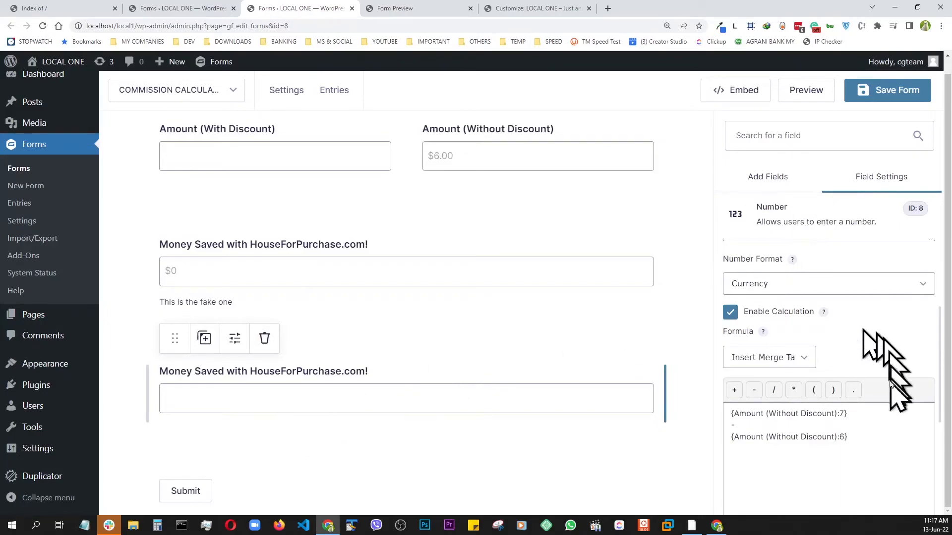
pyautogui.scroll(-5, 793, 453)
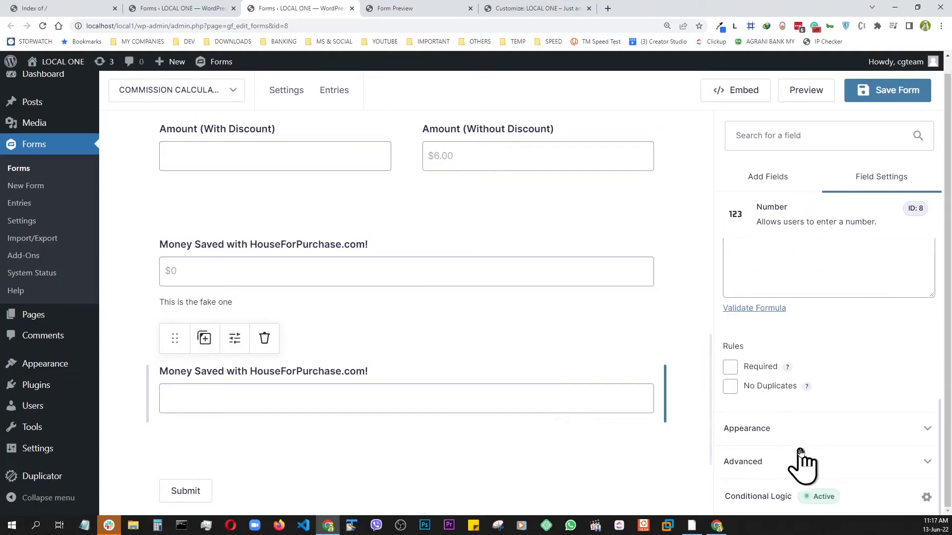
pyautogui.click(860, 498)
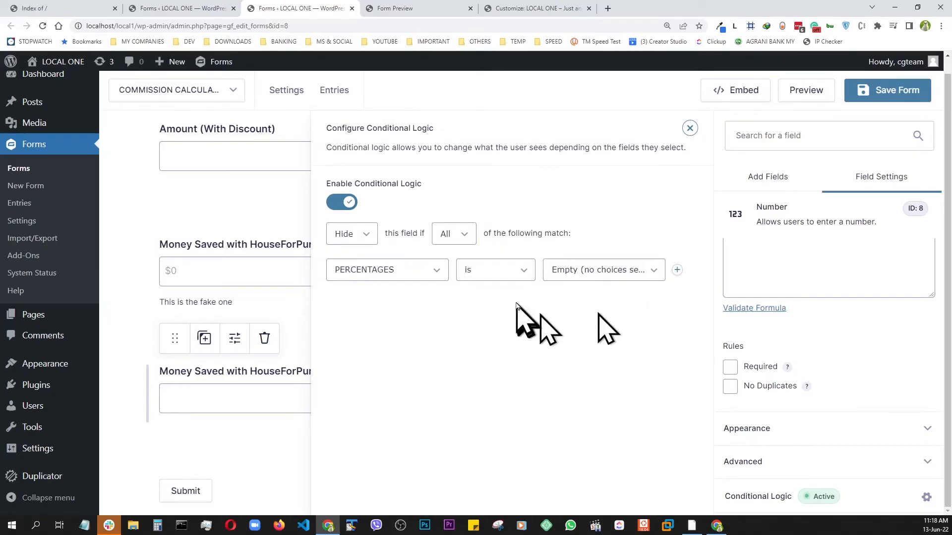
pyautogui.click(119, 356)
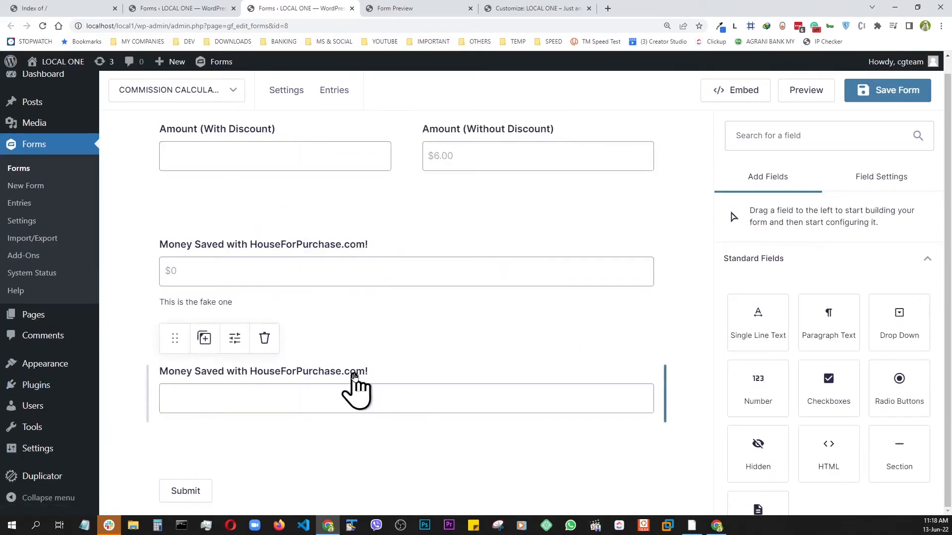
# Reopen the real Money Saved with HouseForPurchase.com! field's settings, and examine its subtraction formula and the form fields available as merge tags.
pyautogui.click(365, 404)
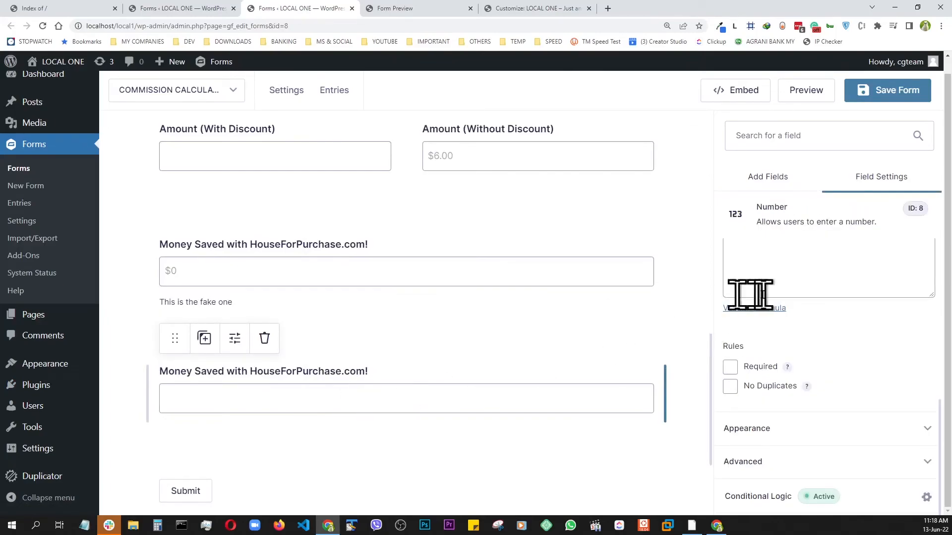
pyautogui.scroll(3, 808, 342)
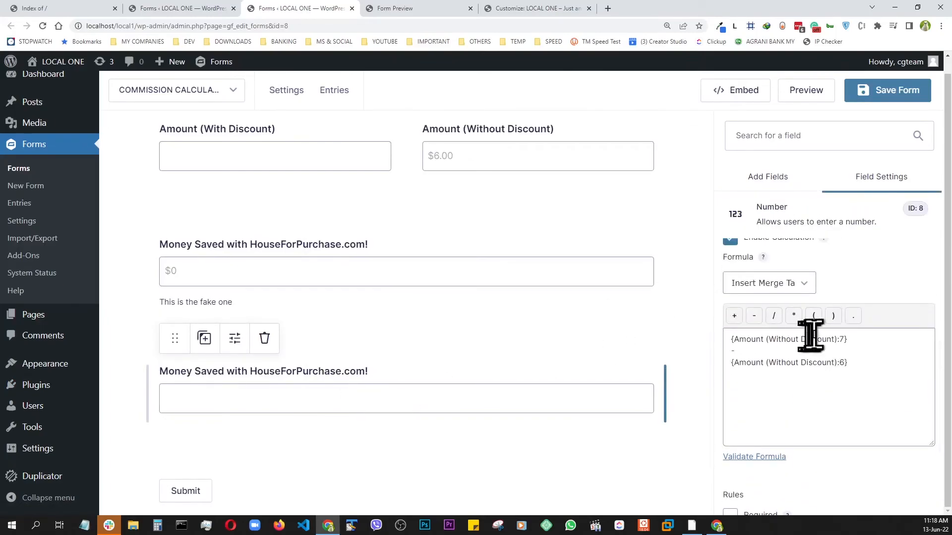
pyautogui.scroll(2, 809, 336)
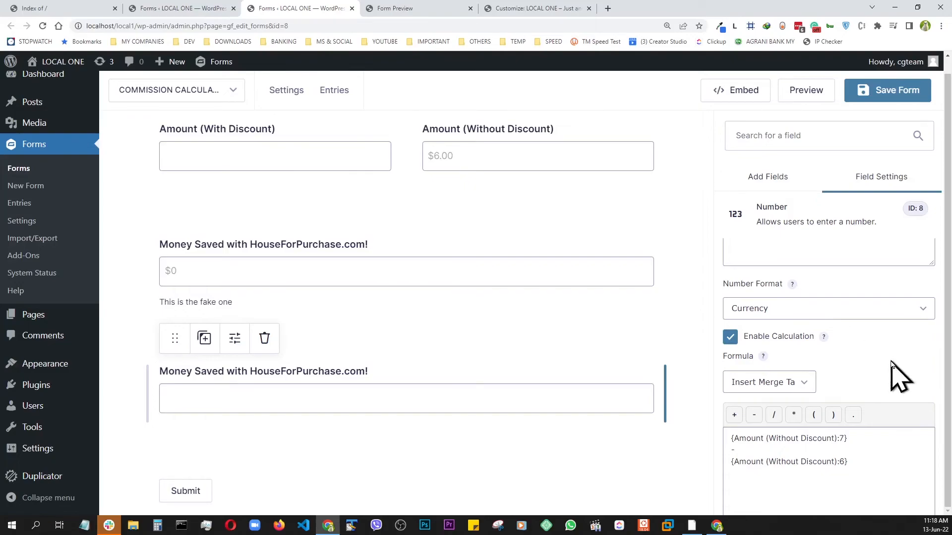
pyautogui.scroll(-1, 891, 367)
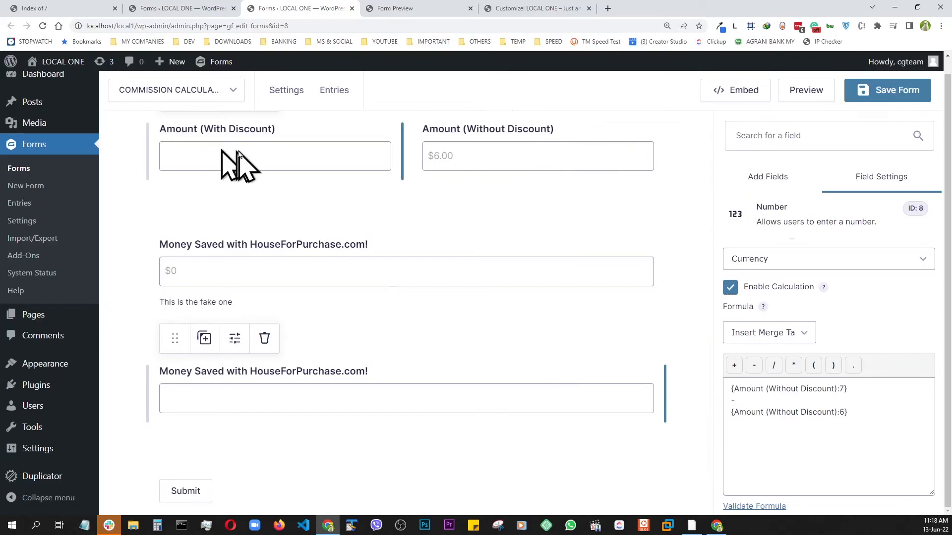
pyautogui.scroll(3, 243, 168)
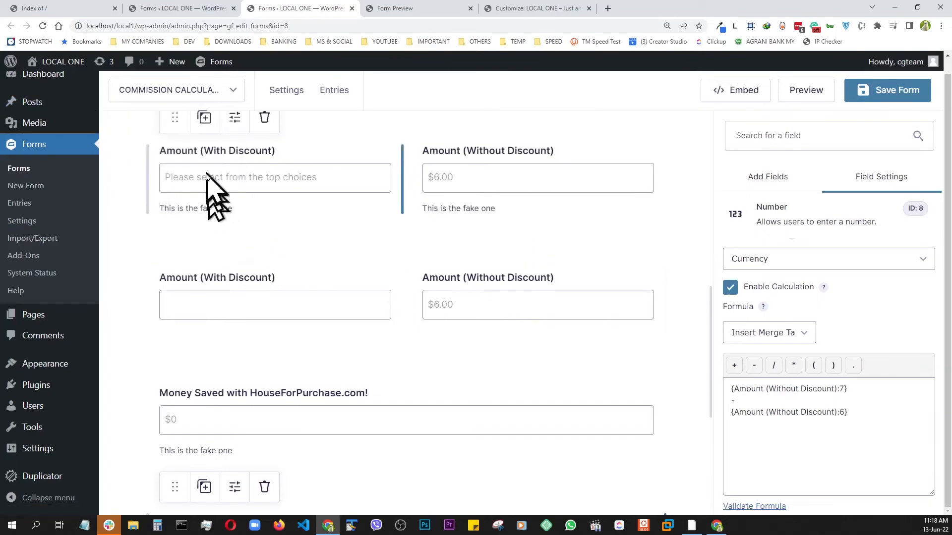
pyautogui.click(793, 338)
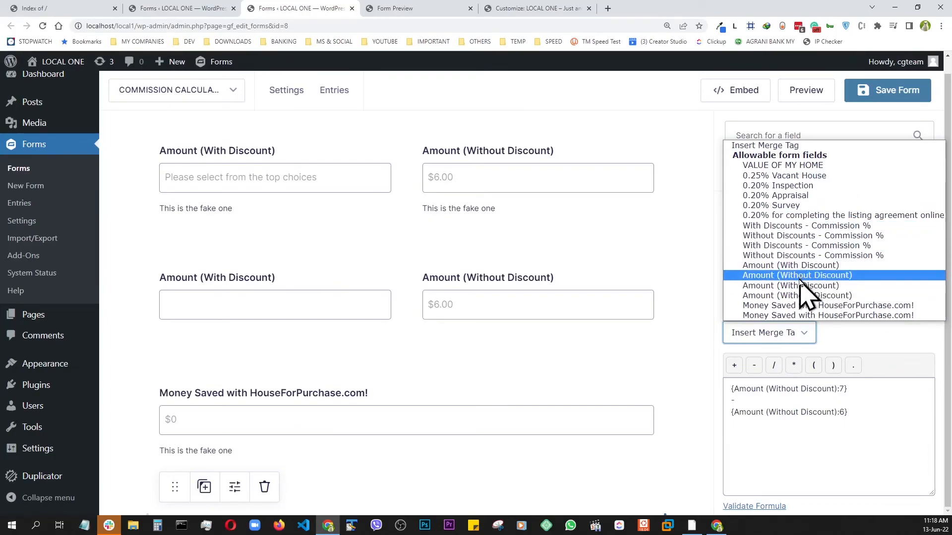
pyautogui.click(890, 372)
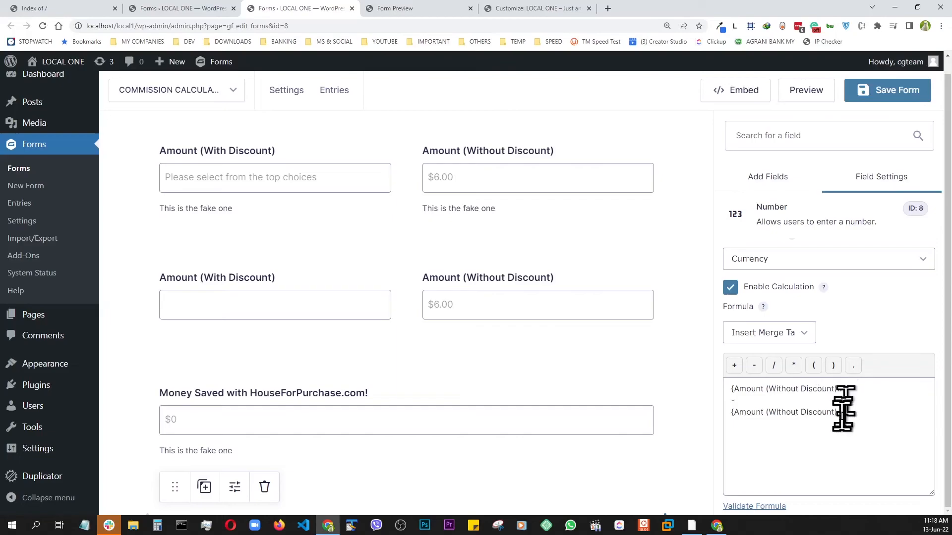
# Compare the field IDs and formulas of the fake and real Amount (With Discount) and Amount (Without Discount) fields.
pyautogui.scroll(1, 435, 325)
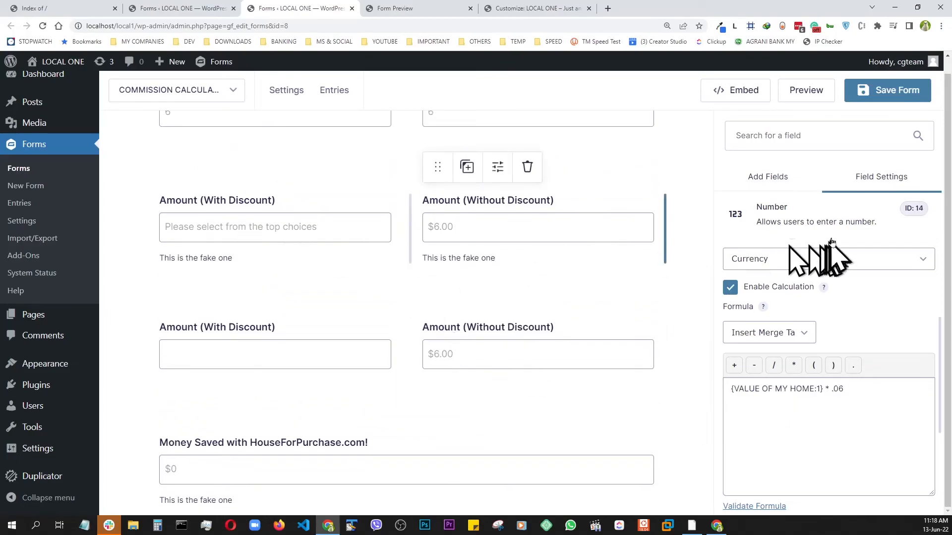
pyautogui.click(592, 356)
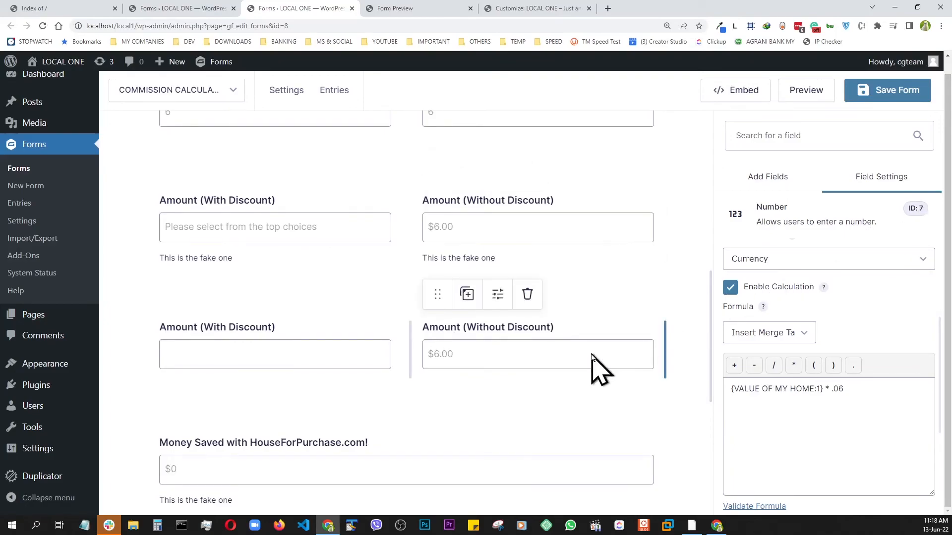
pyautogui.click(315, 377)
pyautogui.click(248, 263)
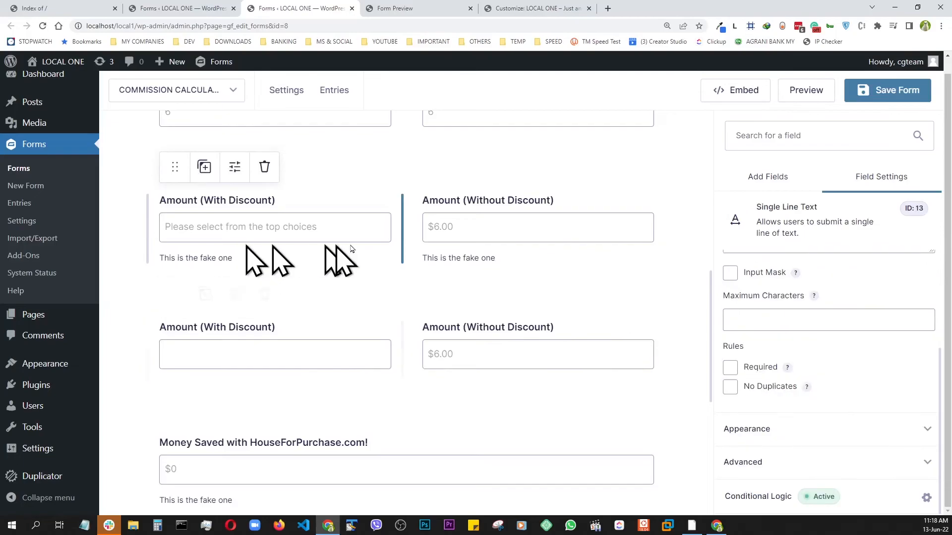
pyautogui.click(268, 355)
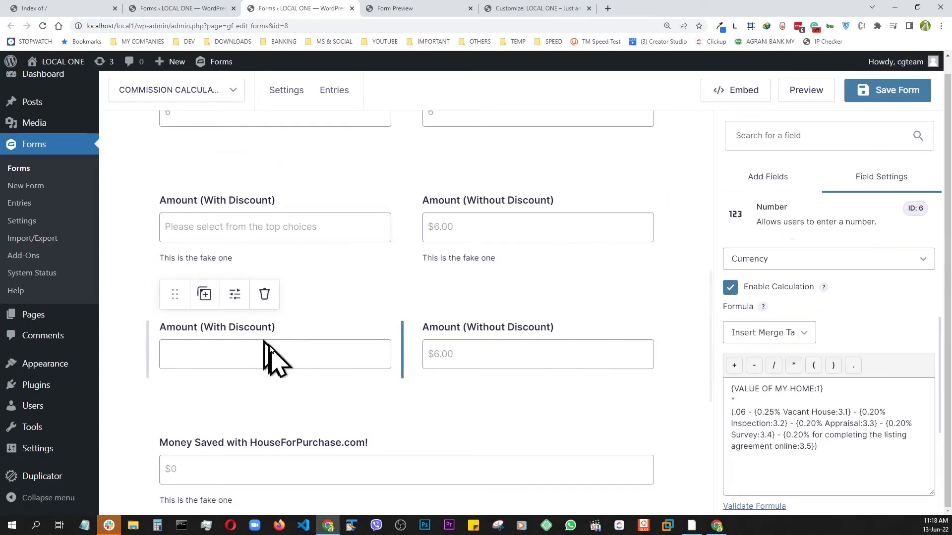
pyautogui.scroll(-3, 276, 367)
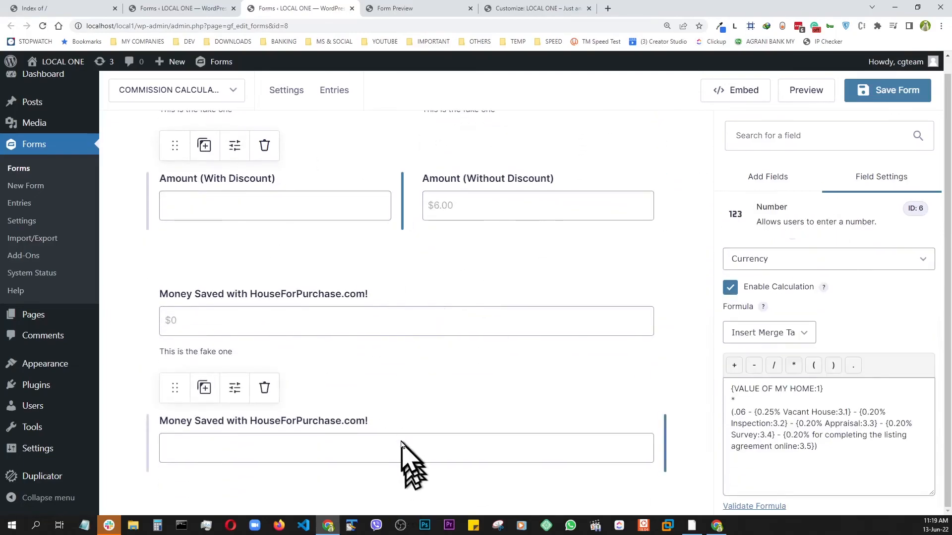
# Return to the real Money Saved with HouseForPurchase.com! field and check its number format, calculation formula and remaining settings.
pyautogui.click(402, 442)
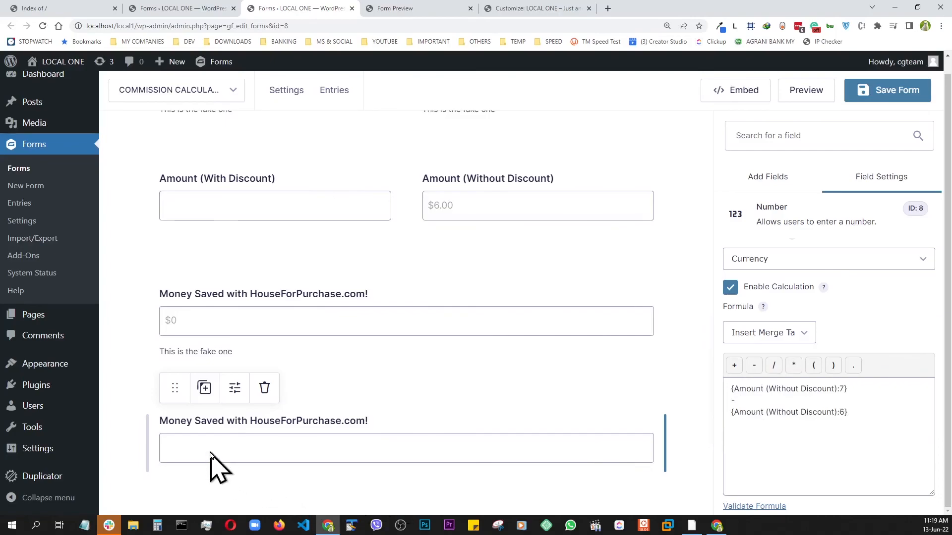
pyautogui.scroll(2, 808, 386)
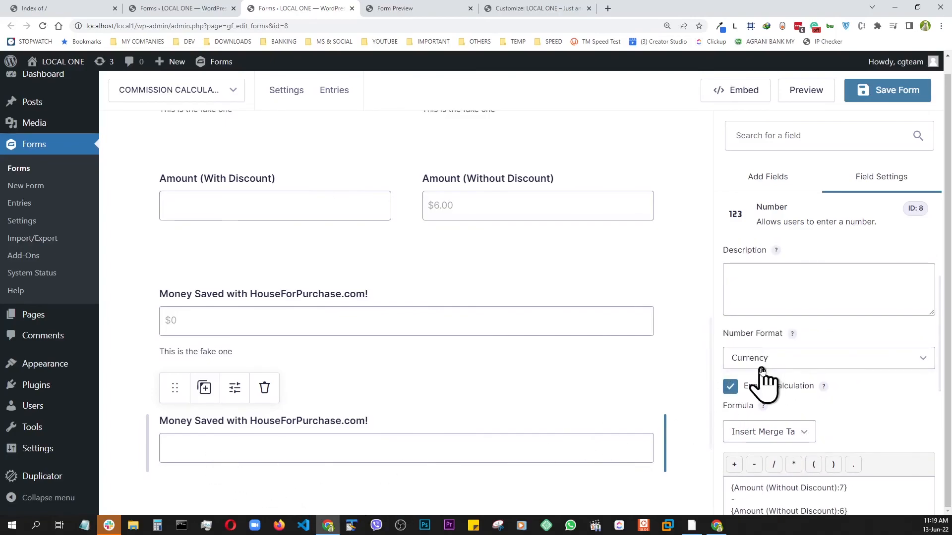
pyautogui.scroll(-5, 764, 377)
pyautogui.scroll(5, 764, 386)
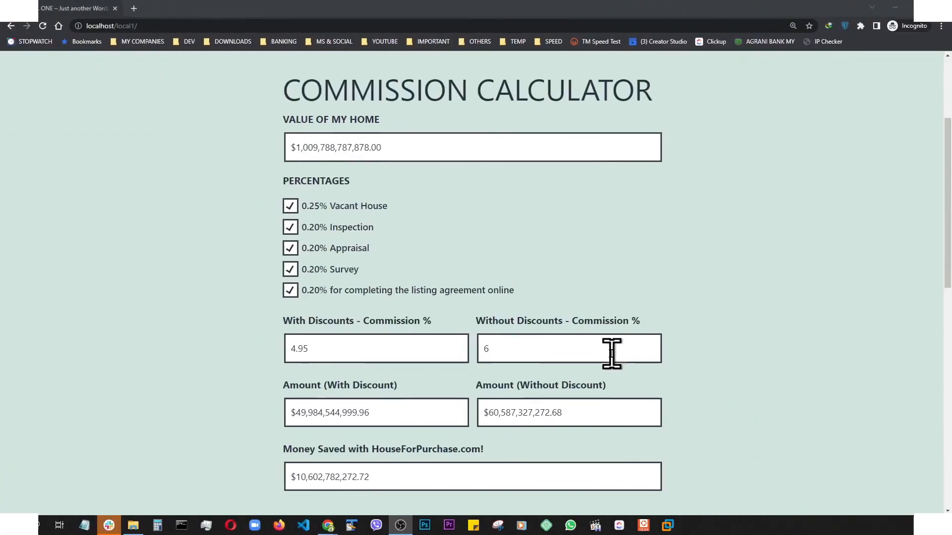
pyautogui.scroll(-3, 496, 347)
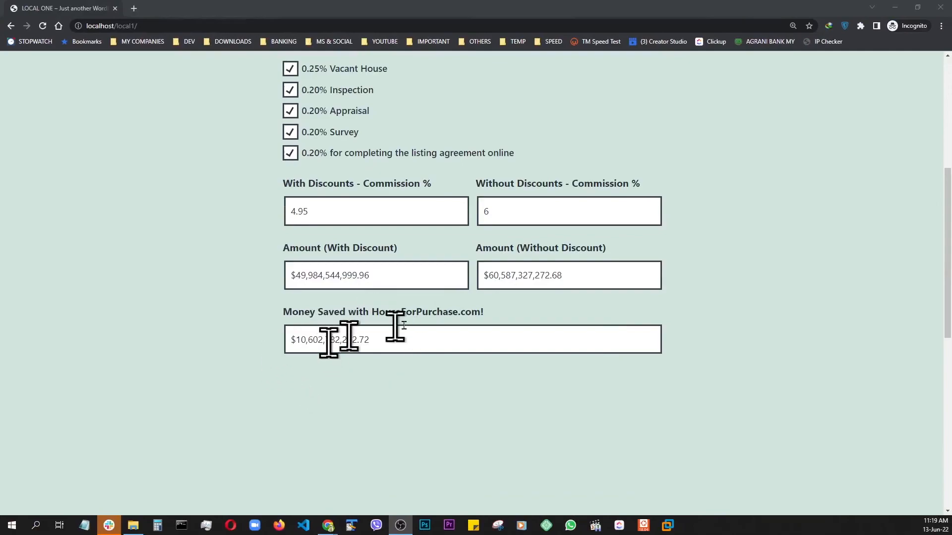
pyautogui.scroll(3, 311, 329)
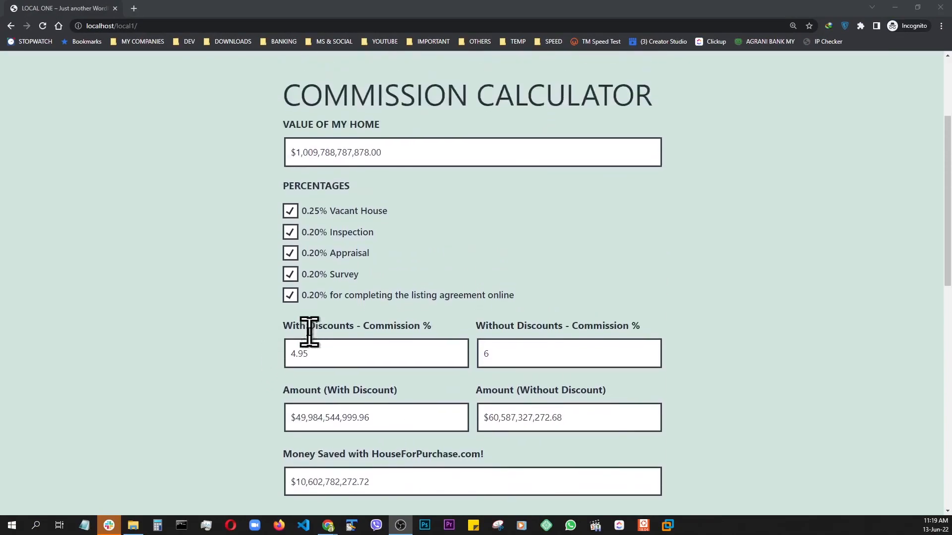
pyautogui.scroll(-2, 309, 332)
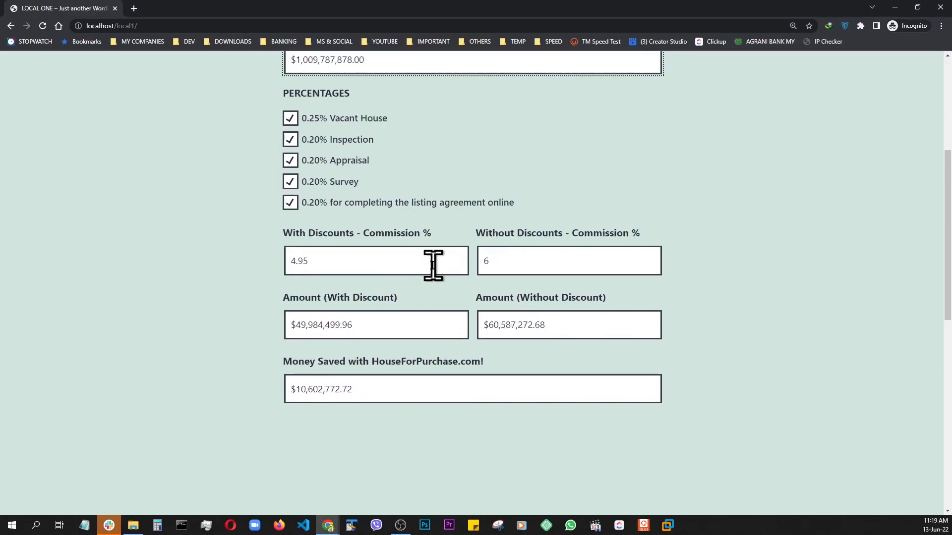
pyautogui.scroll(2, 387, 382)
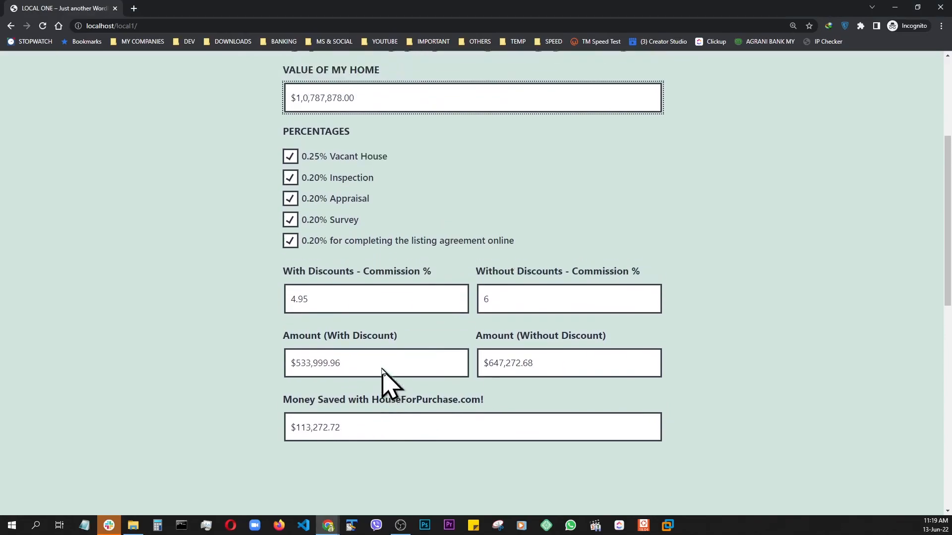